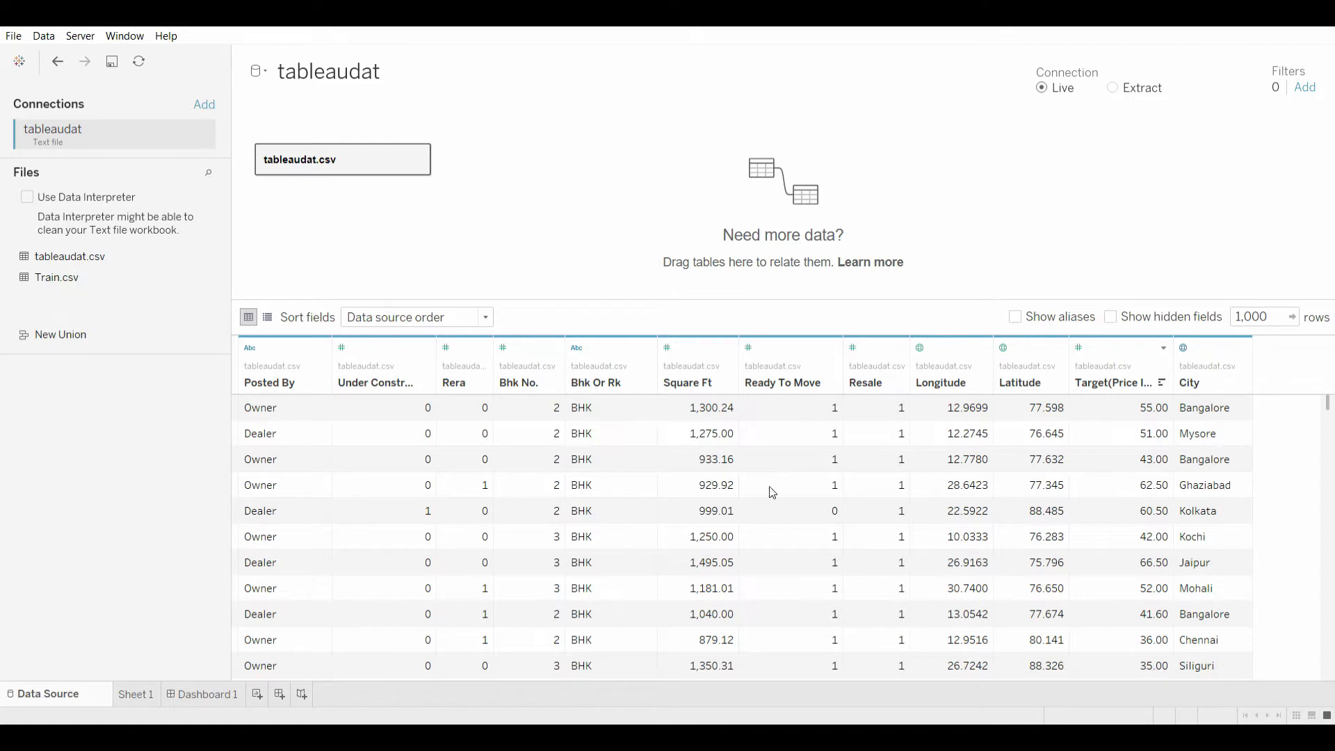
# Open Sheet 1 and clear it by removing City from the columns and filters and both median Target(Price In Lacs) fields from the rows
pyautogui.click(127, 700)
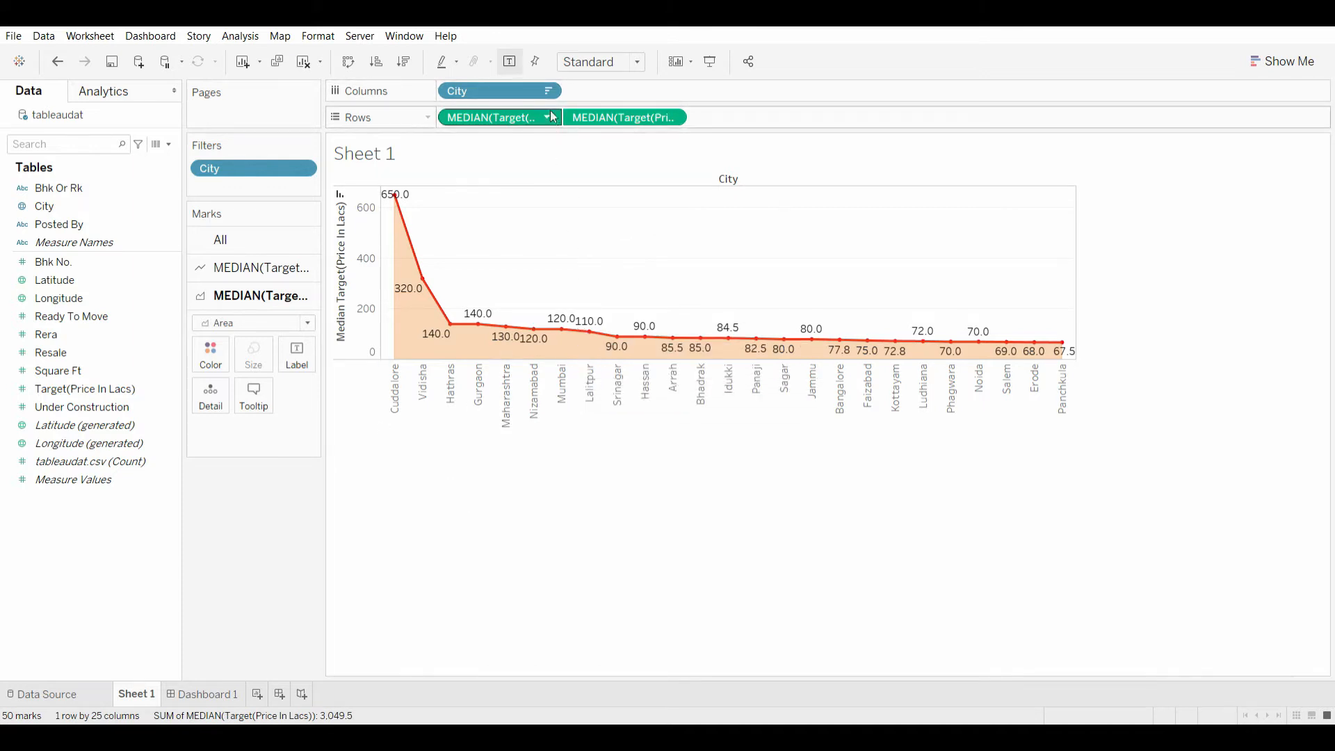
pyautogui.moveTo(499, 90); pyautogui.dragTo(259, 543)
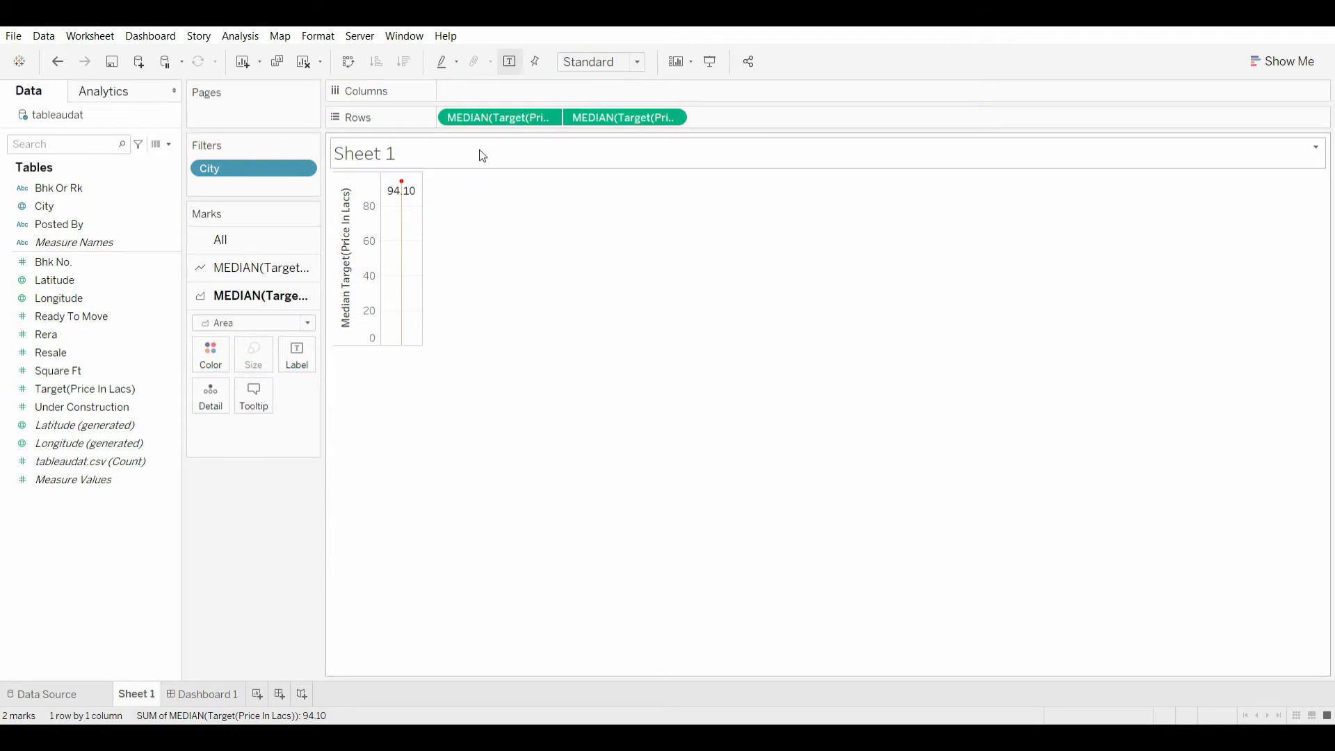
pyautogui.moveTo(506, 115); pyautogui.dragTo(287, 448)
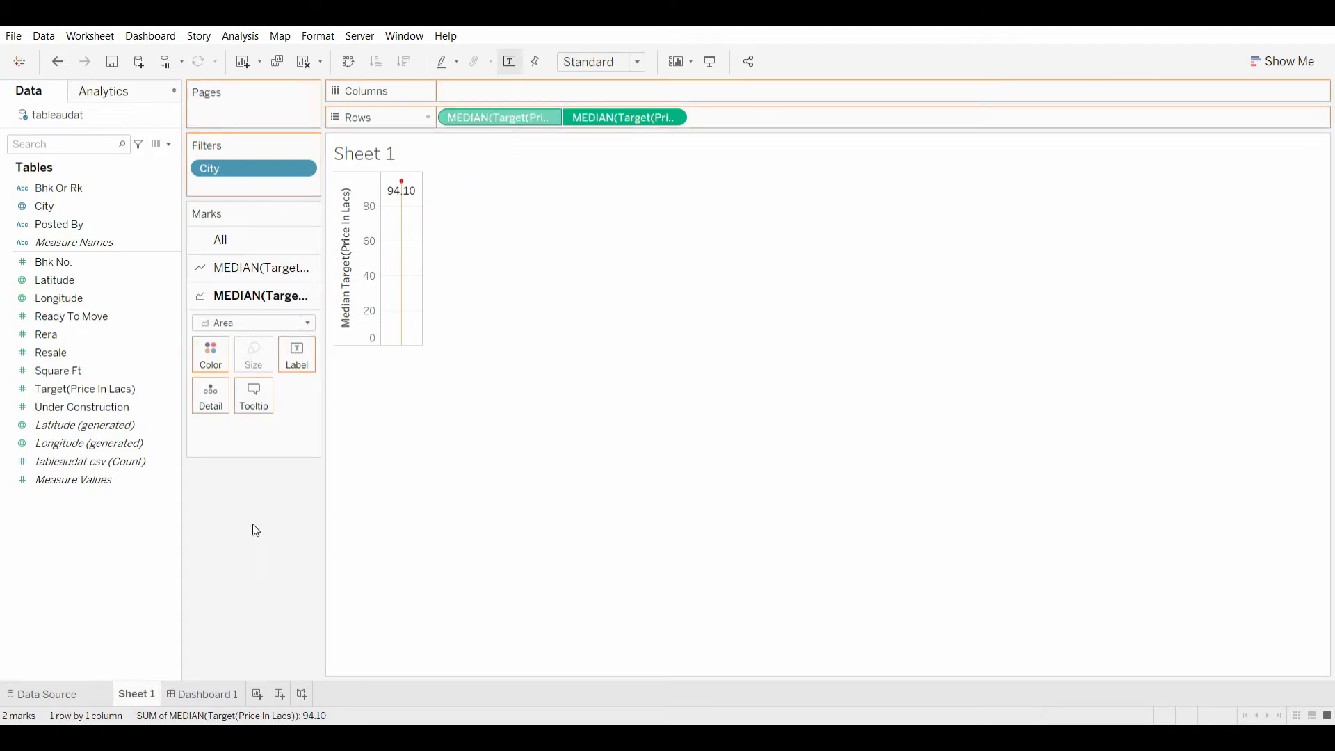
pyautogui.moveTo(256, 530); pyautogui.dragTo(255, 530)
pyautogui.moveTo(498, 119); pyautogui.dragTo(435, 216)
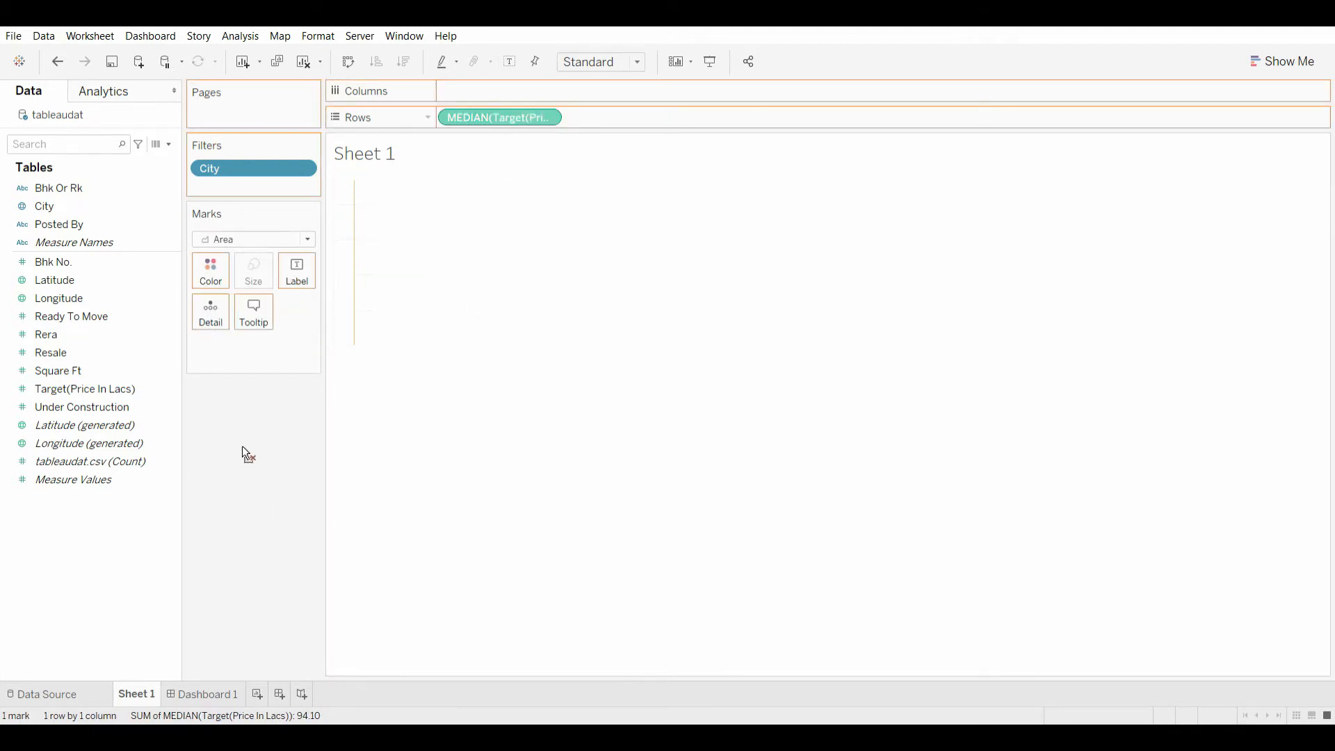
pyautogui.moveTo(242, 447); pyautogui.dragTo(254, 438)
pyautogui.moveTo(281, 174); pyautogui.dragTo(227, 463)
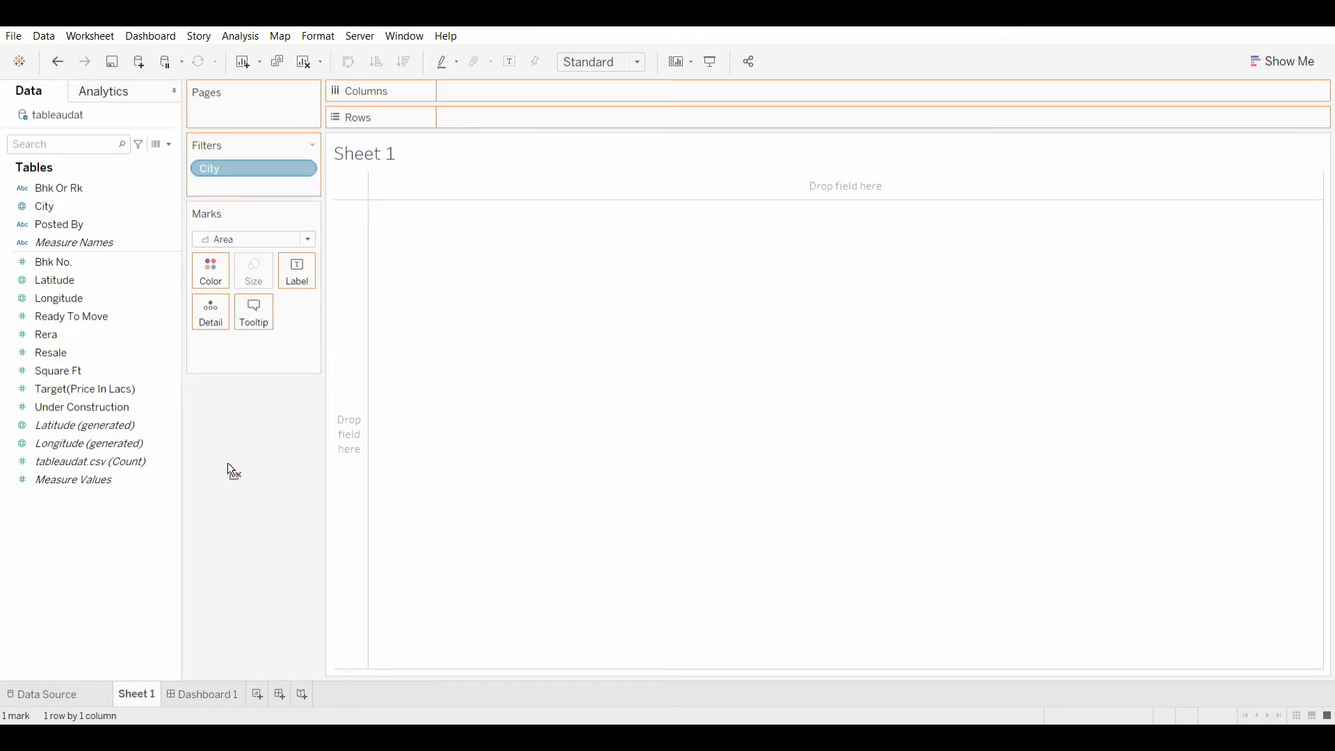
pyautogui.moveTo(297, 419); pyautogui.dragTo(295, 403)
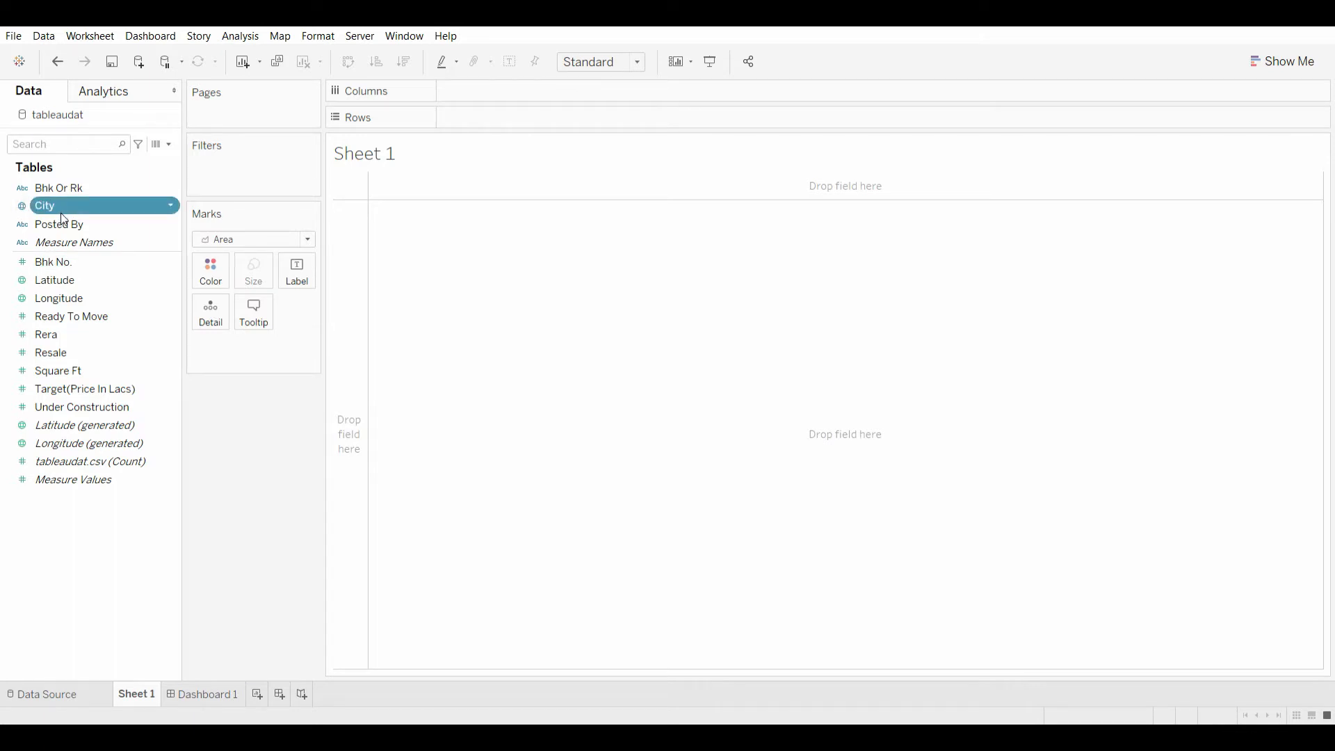
# Plot the median Target(Price In Lacs) in the rows against City in the columns
pyautogui.moveTo(55, 209); pyautogui.dragTo(487, 115)
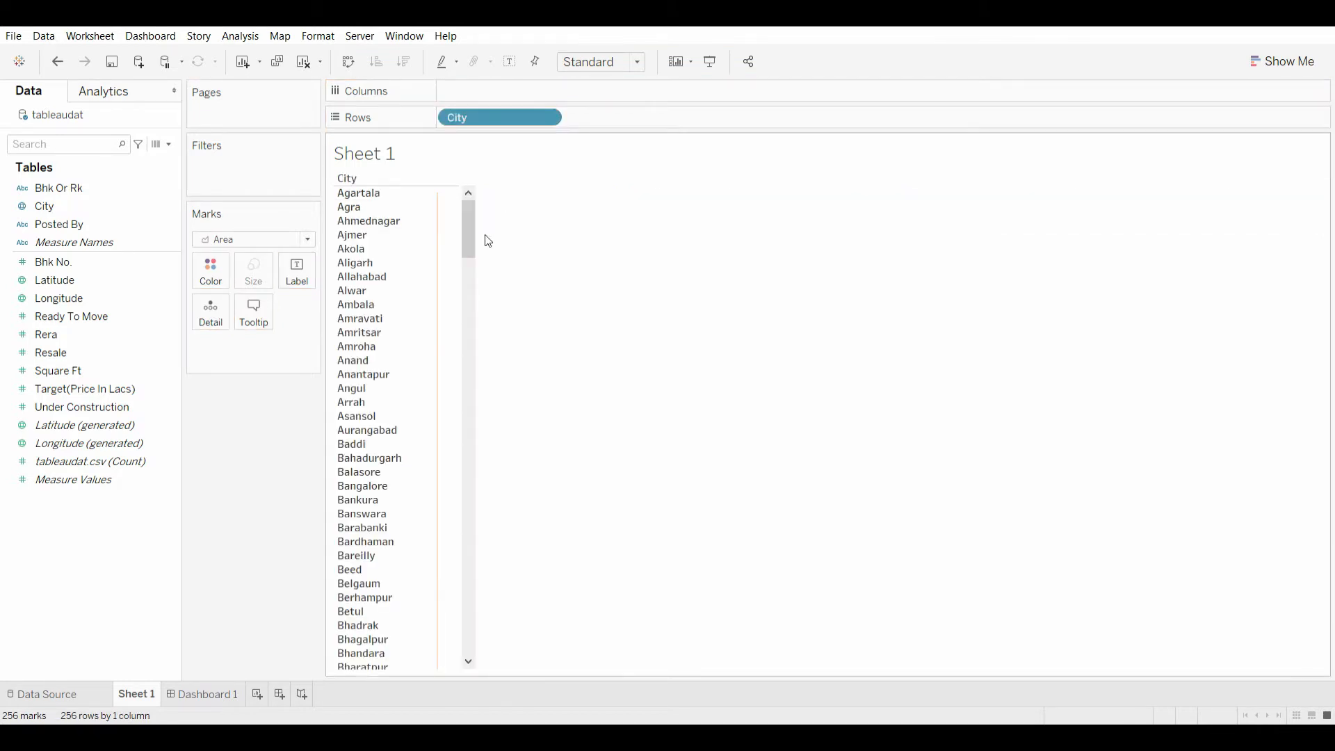
pyautogui.moveTo(486, 117); pyautogui.dragTo(491, 94)
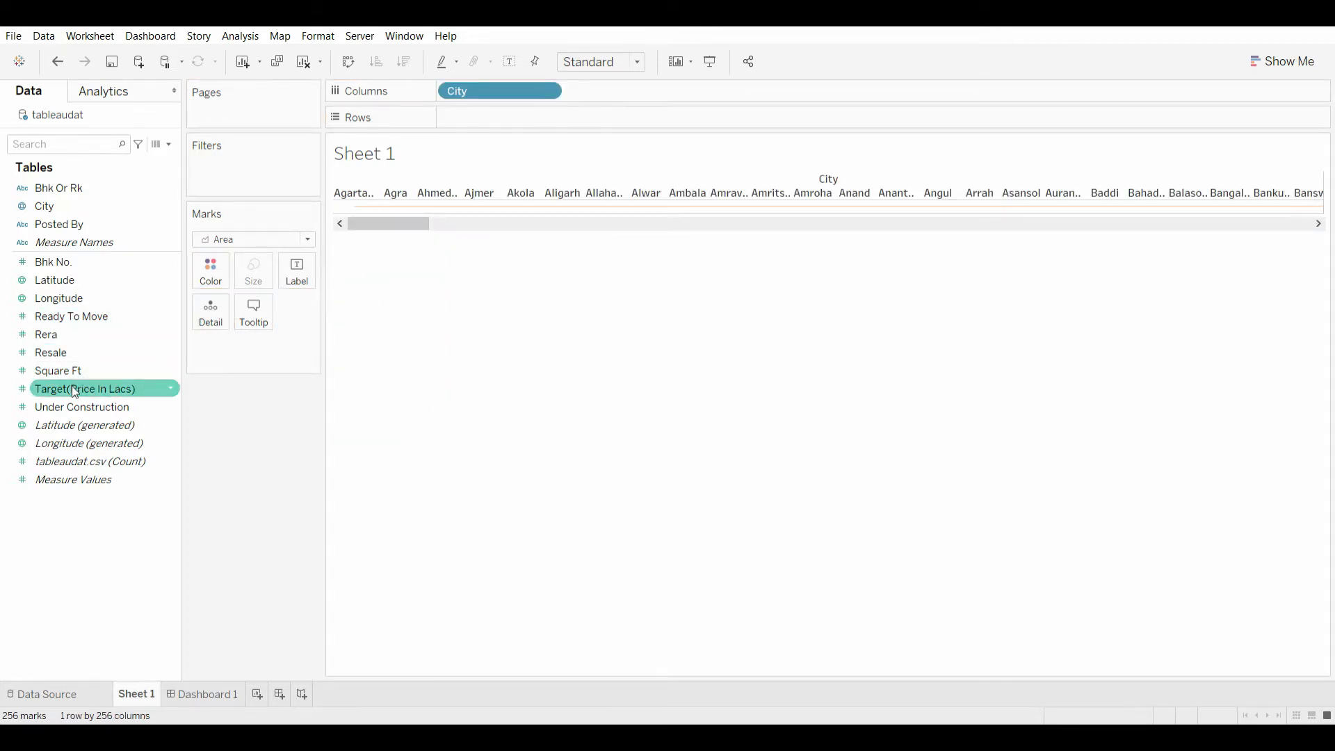
pyautogui.moveTo(80, 392); pyautogui.dragTo(495, 124)
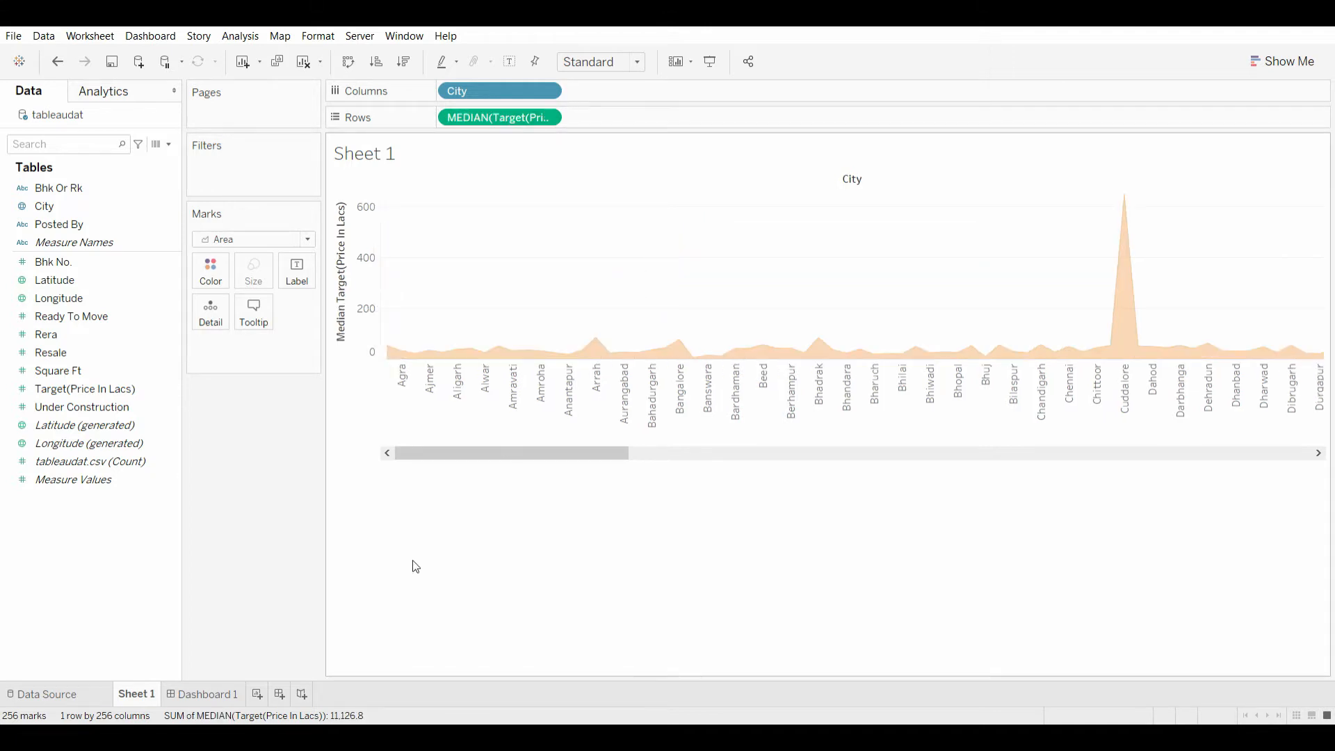
# Examine the median price values and peaks of the cities along the whole width of the area chart
pyautogui.moveTo(485, 454); pyautogui.dragTo(425, 436)
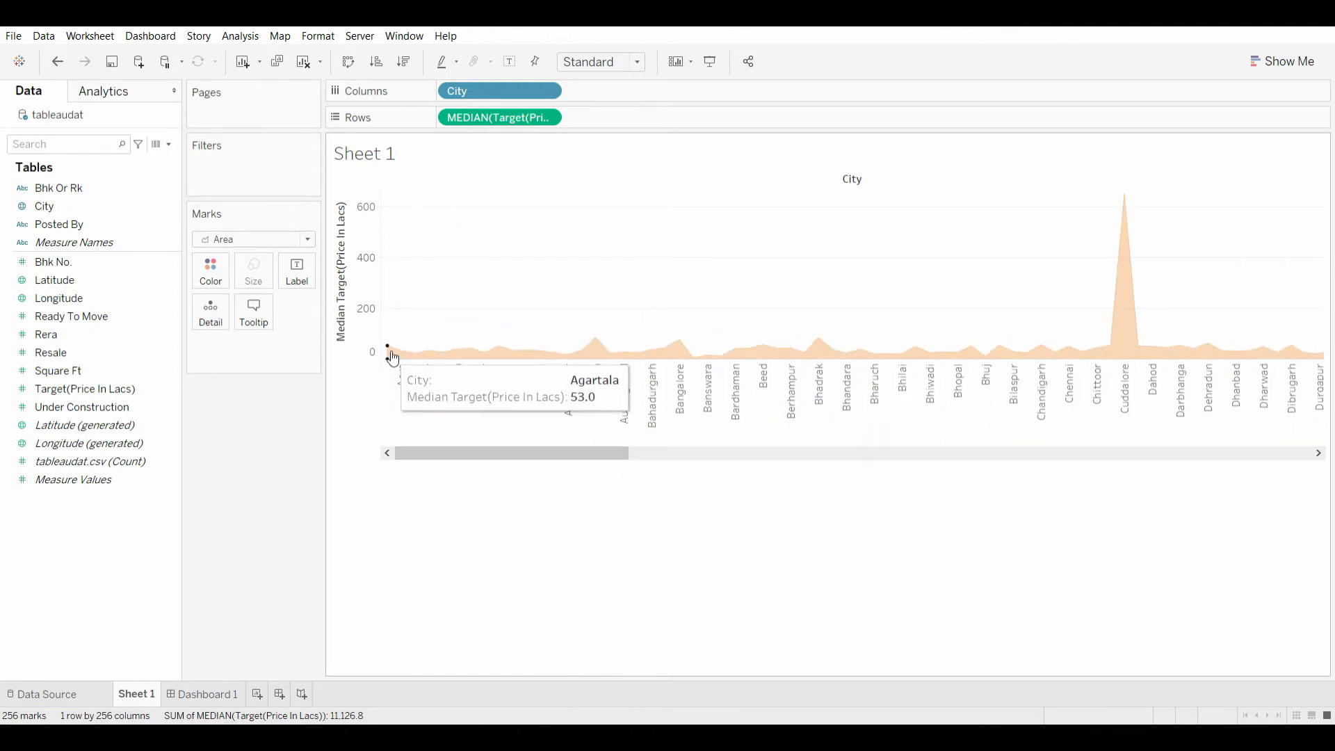
pyautogui.moveTo(1126, 358)
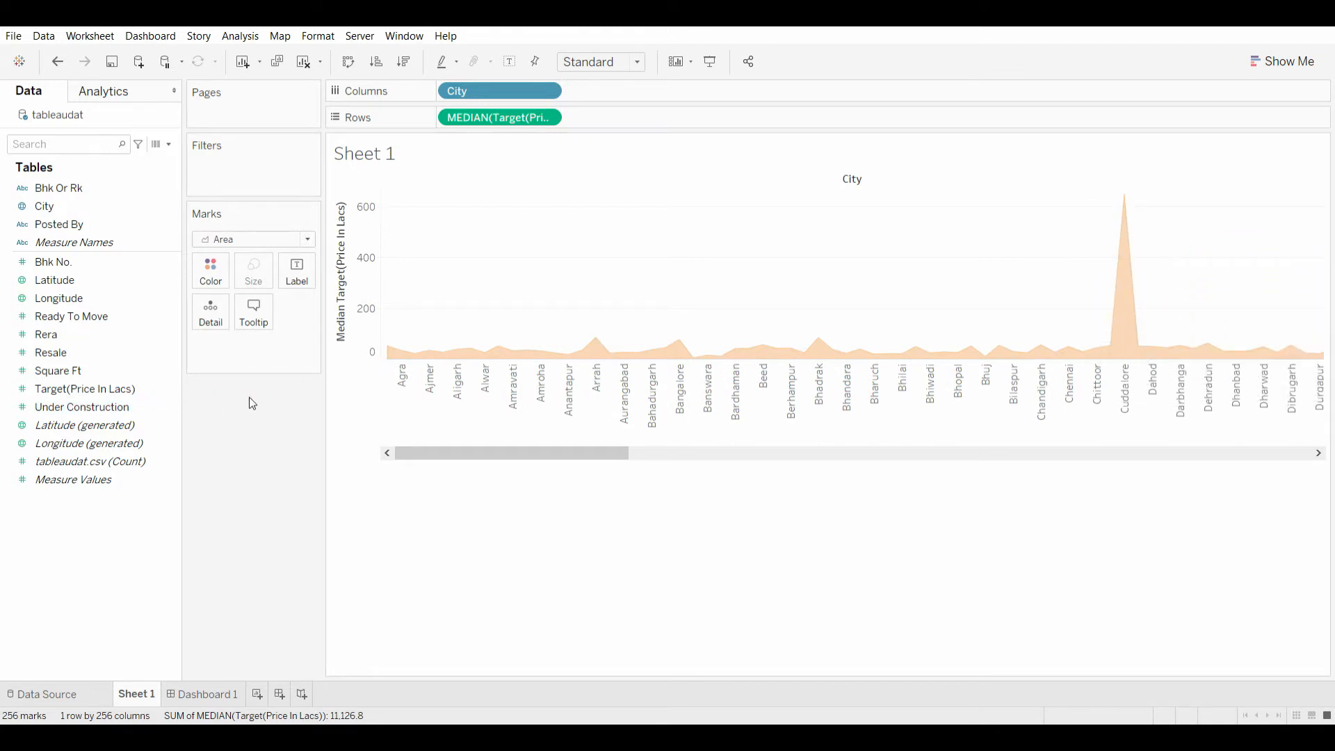
pyautogui.click(77, 391)
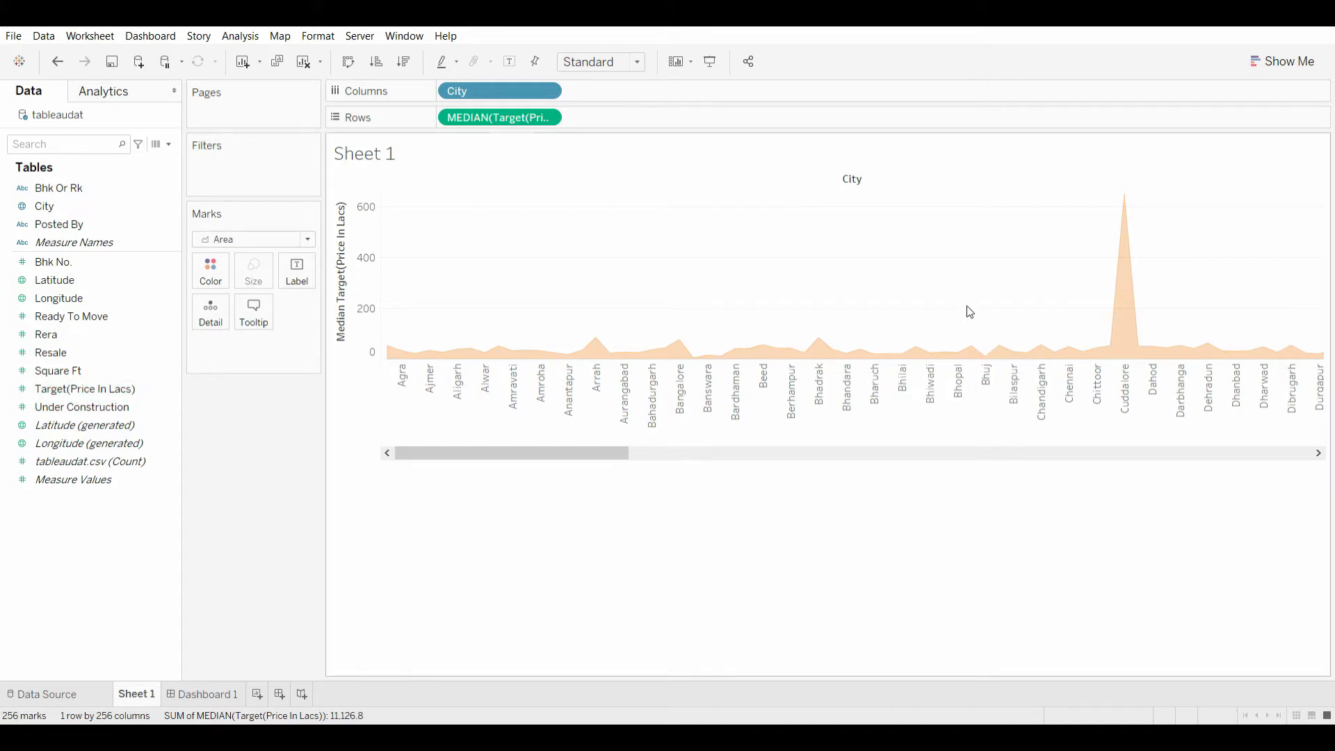
pyautogui.moveTo(1130, 208)
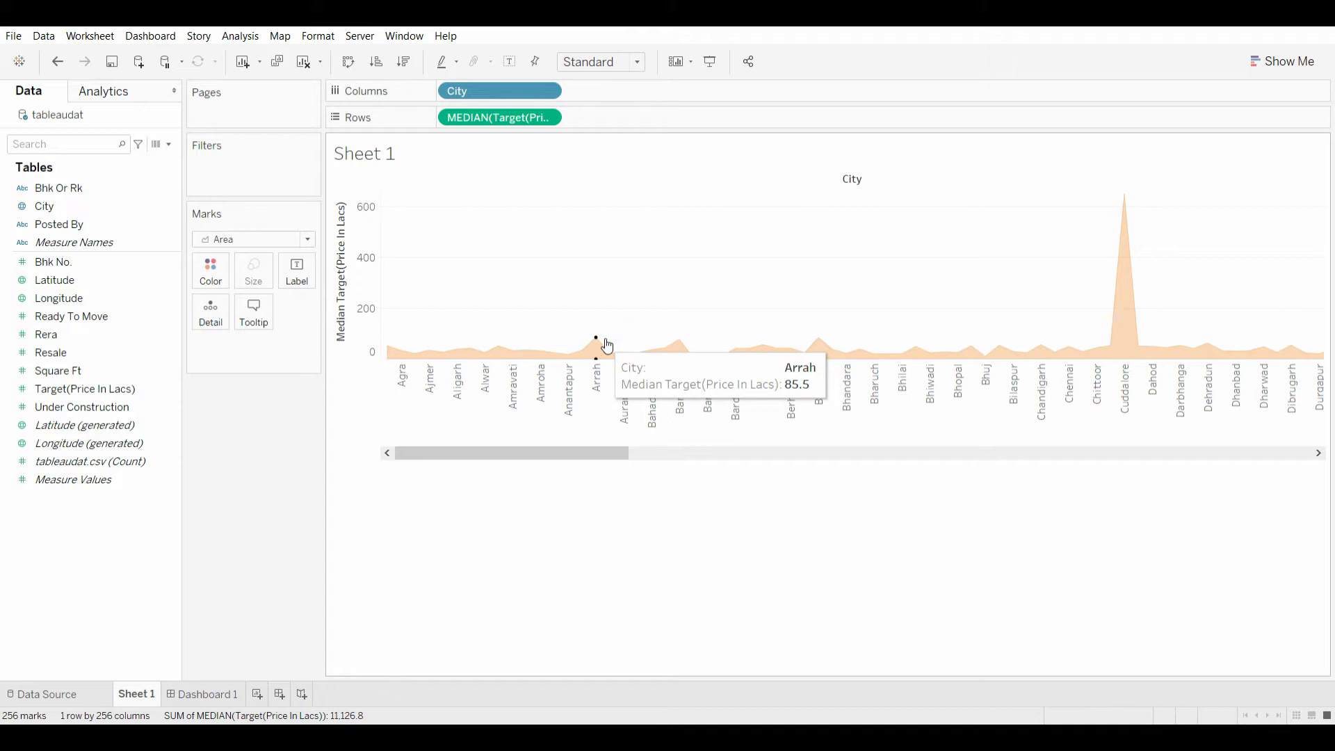
pyautogui.moveTo(537, 453); pyautogui.dragTo(1219, 363)
pyautogui.moveTo(1219, 327)
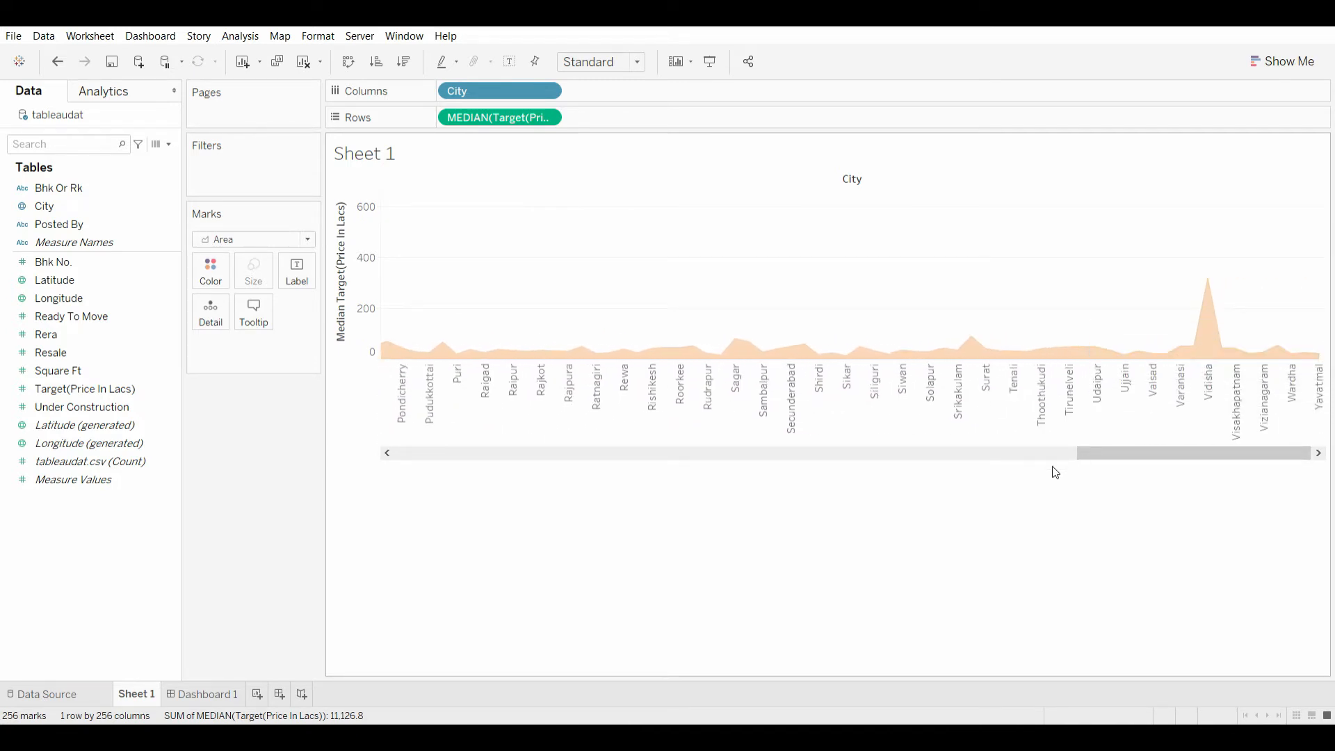
pyautogui.moveTo(1112, 456); pyautogui.dragTo(428, 478)
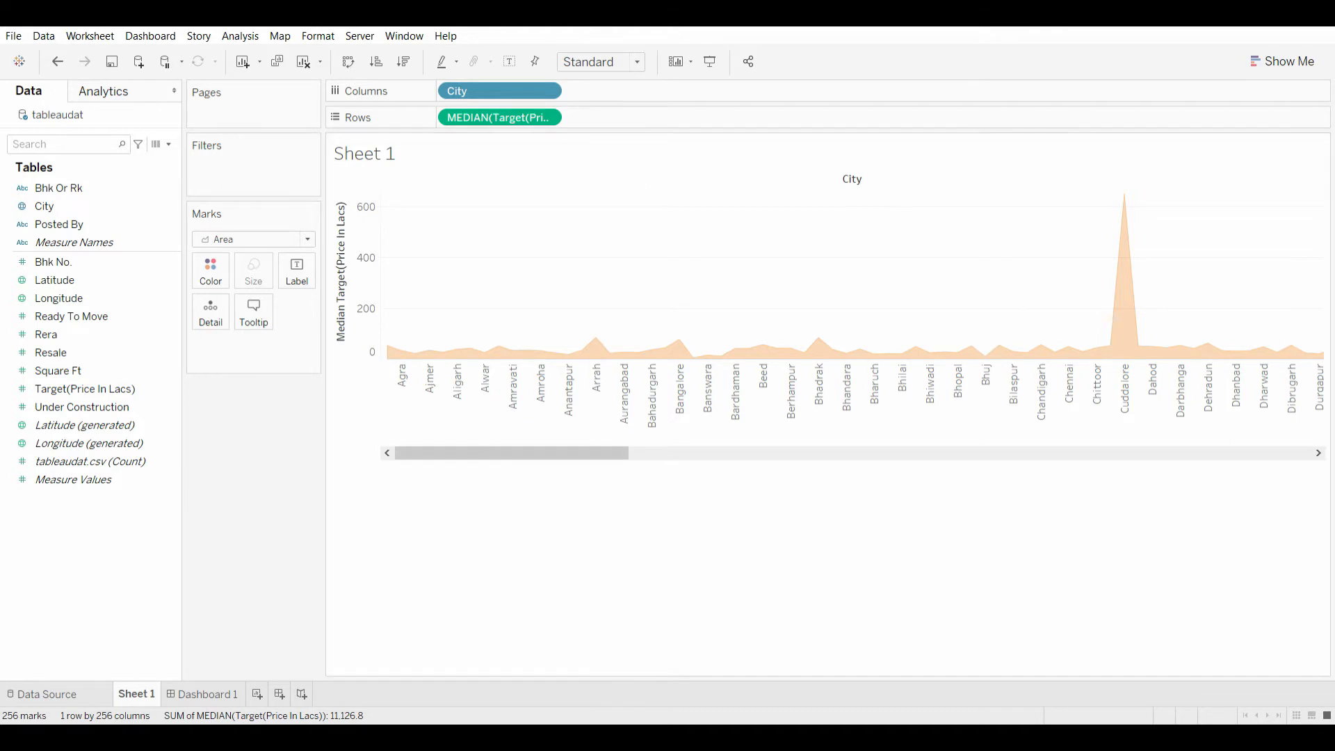
pyautogui.moveTo(588, 462); pyautogui.dragTo(516, 476)
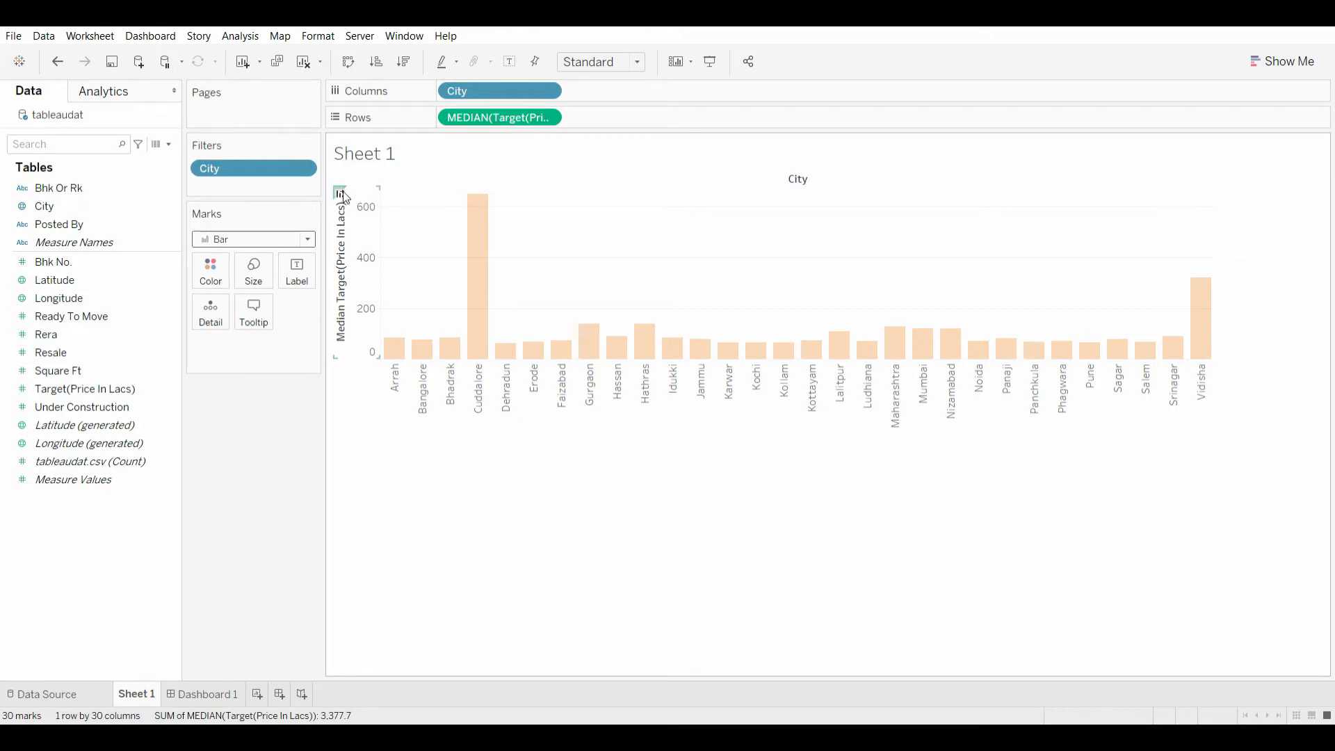
# Sort the cities by descending median price and add a second median Target(Price In Lacs) to the rows as a red line
pyautogui.click(341, 194)
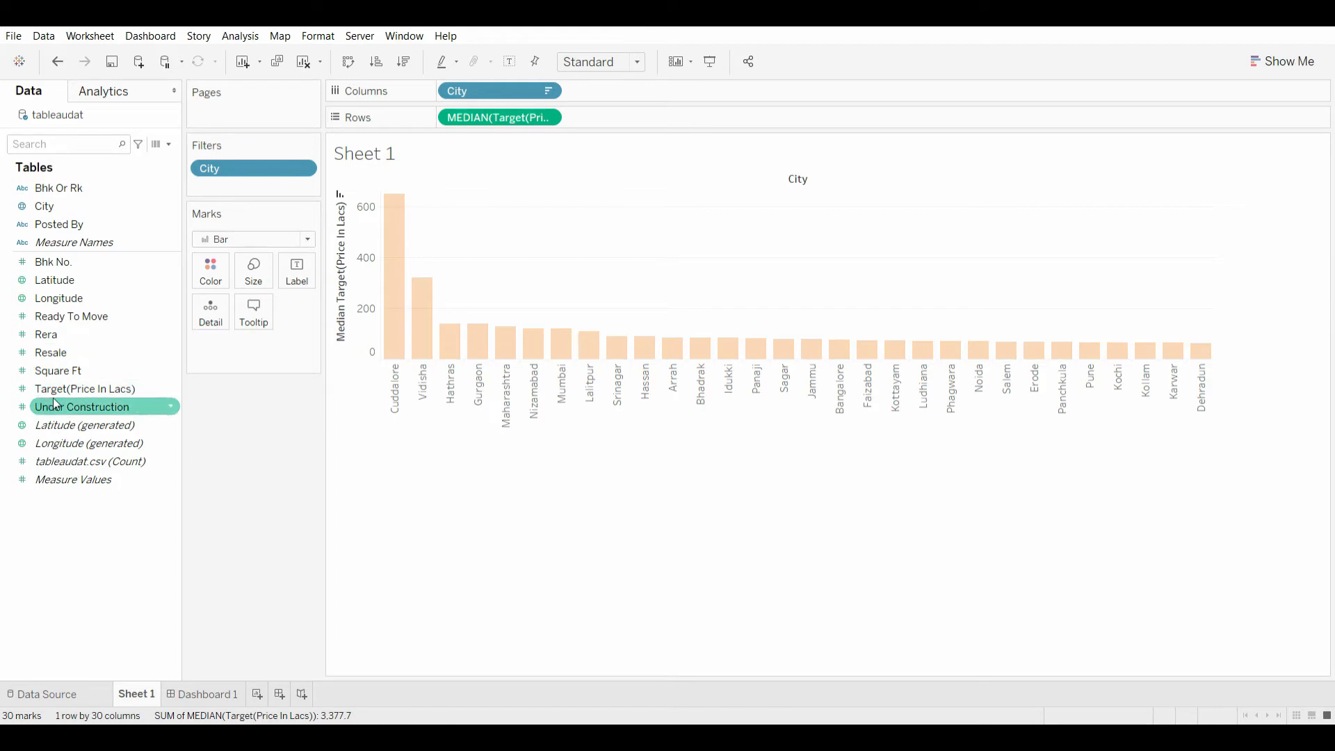
pyautogui.moveTo(49, 388)
pyautogui.mouseDown()
pyautogui.moveTo(728, 64)
pyautogui.moveTo(577, 116)
pyautogui.moveTo(597, 122)
pyautogui.mouseUp()
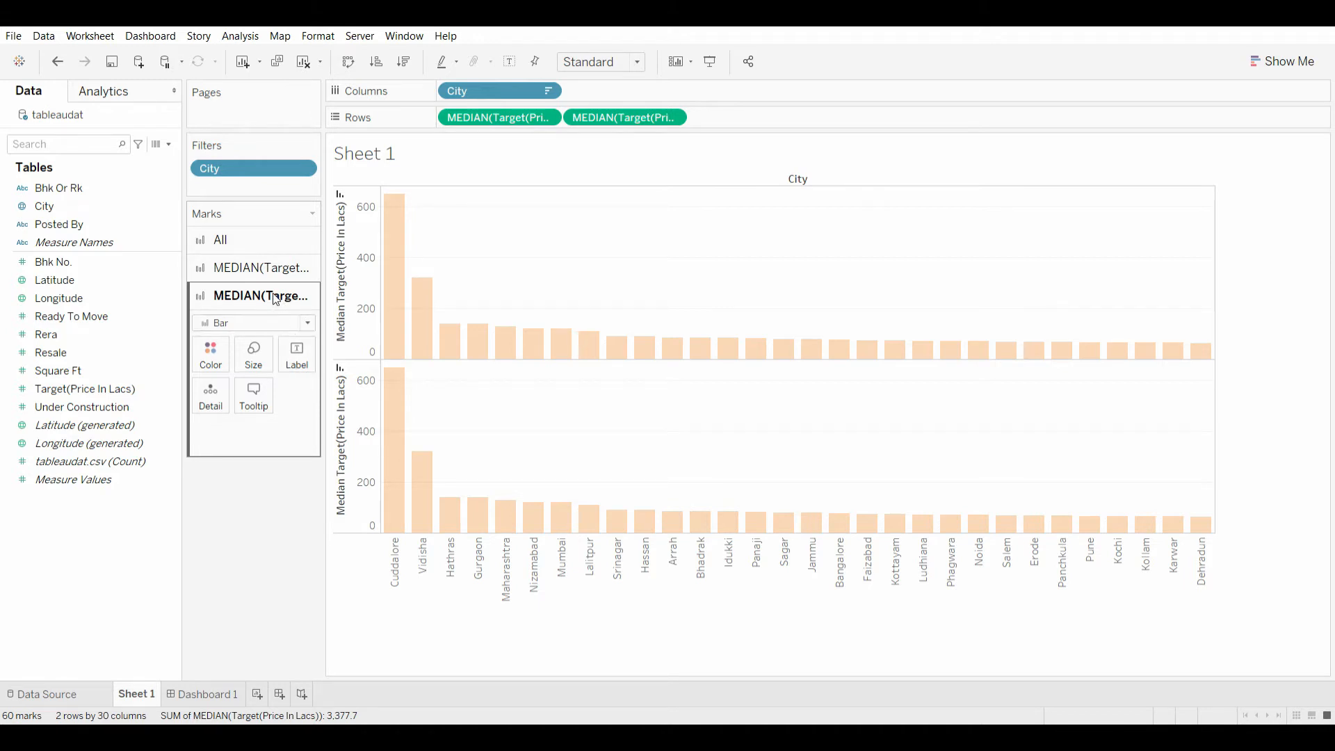
pyautogui.click(247, 376)
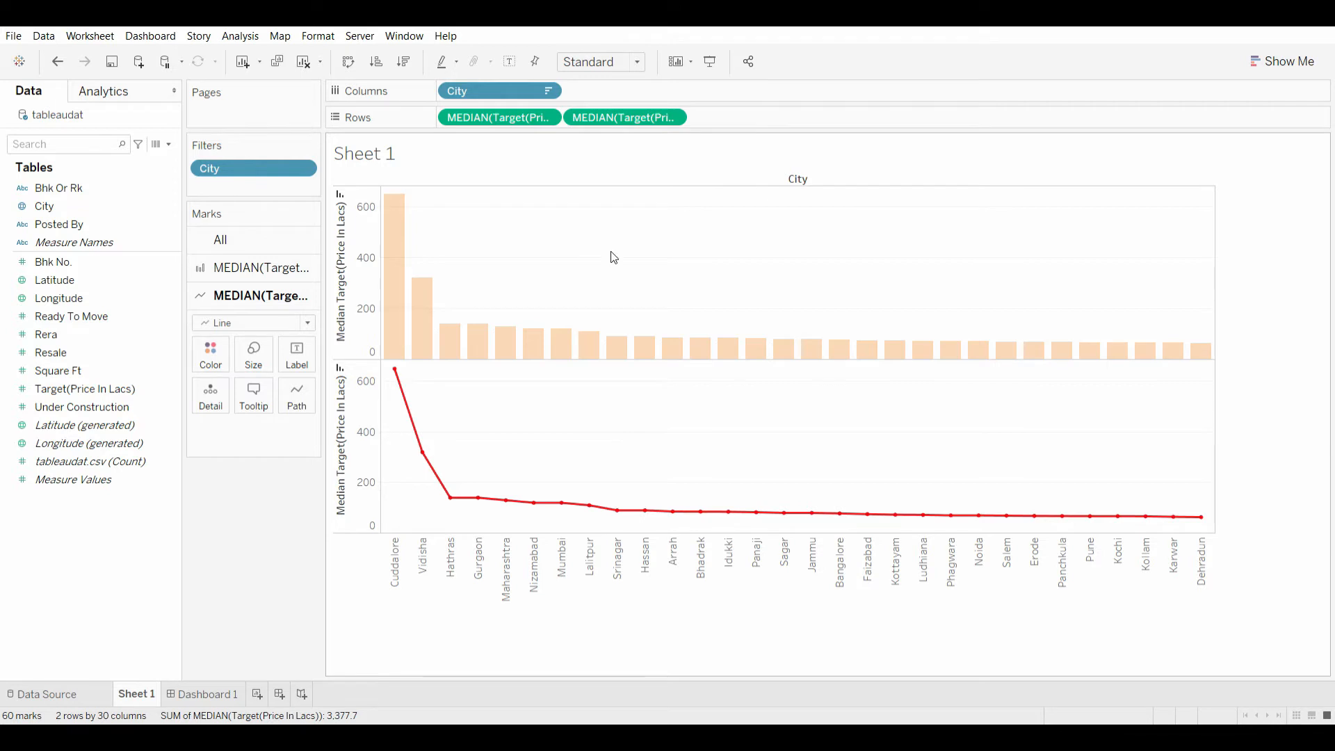
# Combine the median price bars and the red line into one dual-axis chart
pyautogui.click(352, 402)
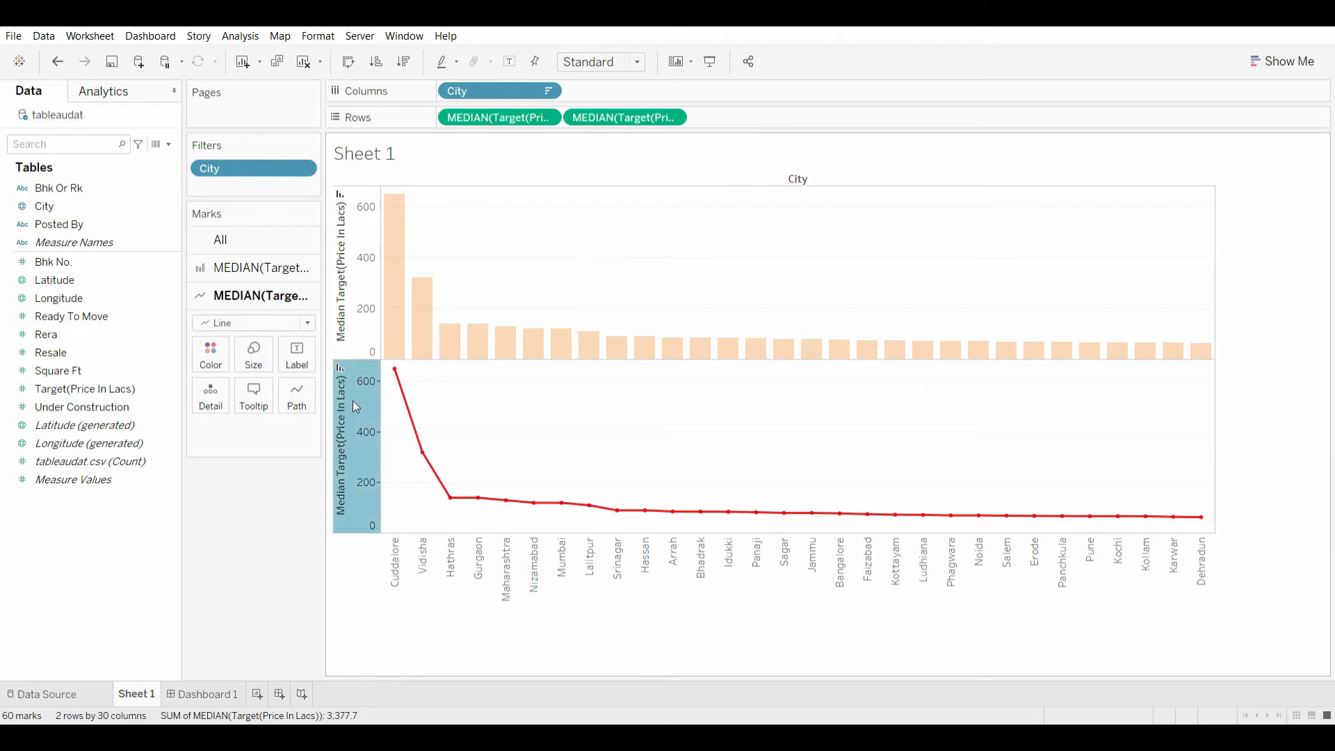
pyautogui.click(411, 479)
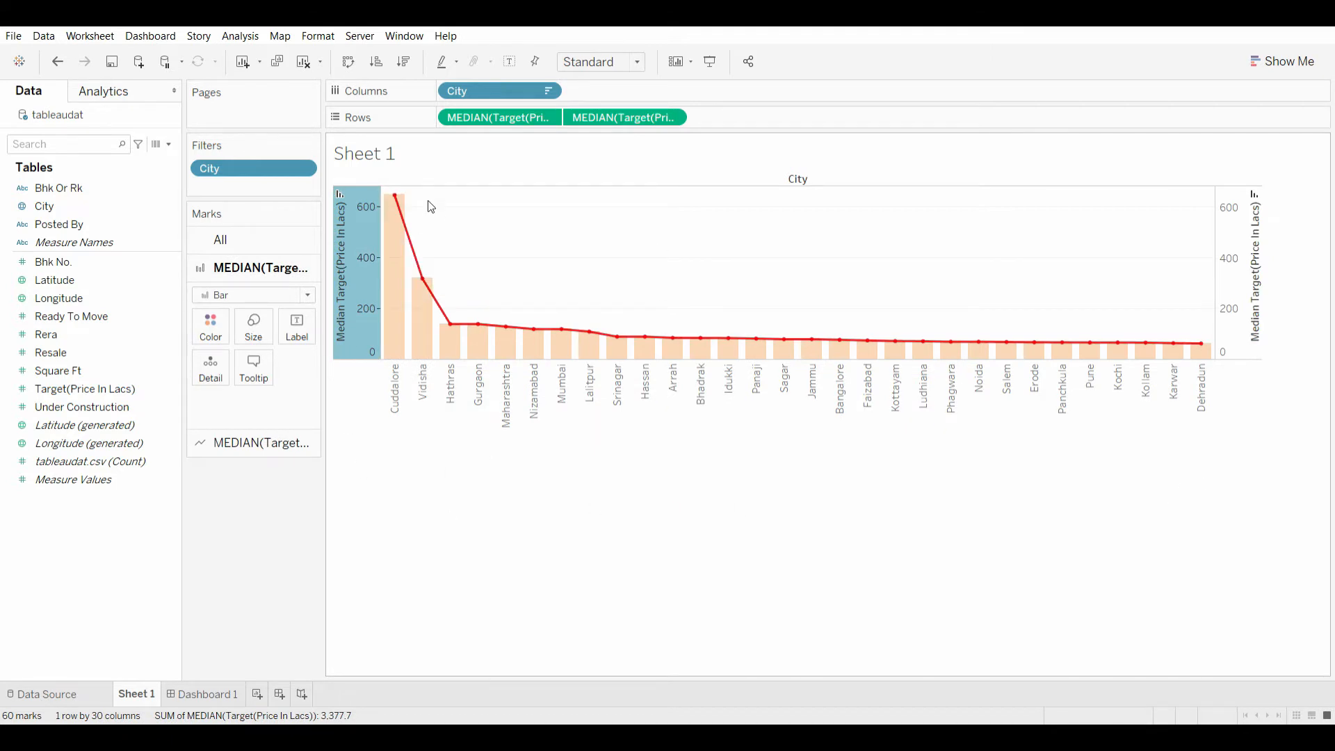
pyautogui.click(628, 620)
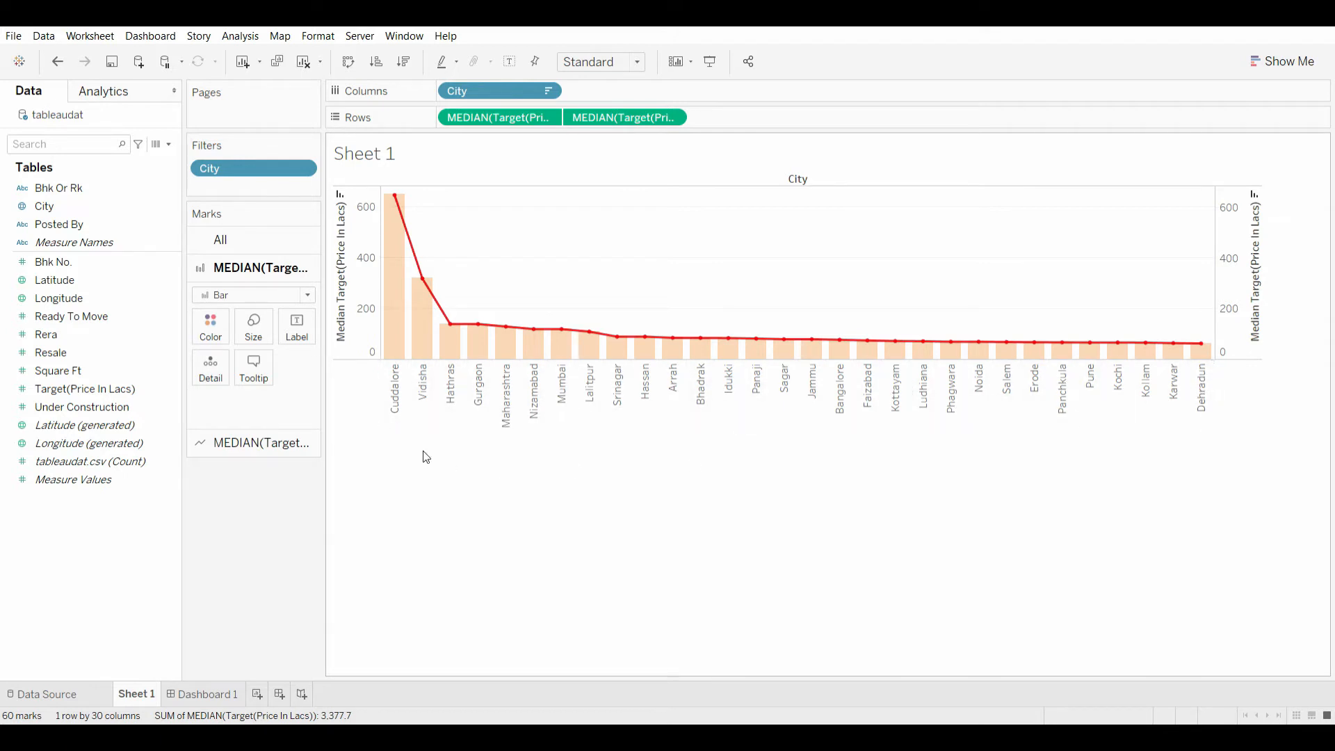
# Give the City header labels and totals a darker font, and close the City formatting options
pyautogui.click(397, 398)
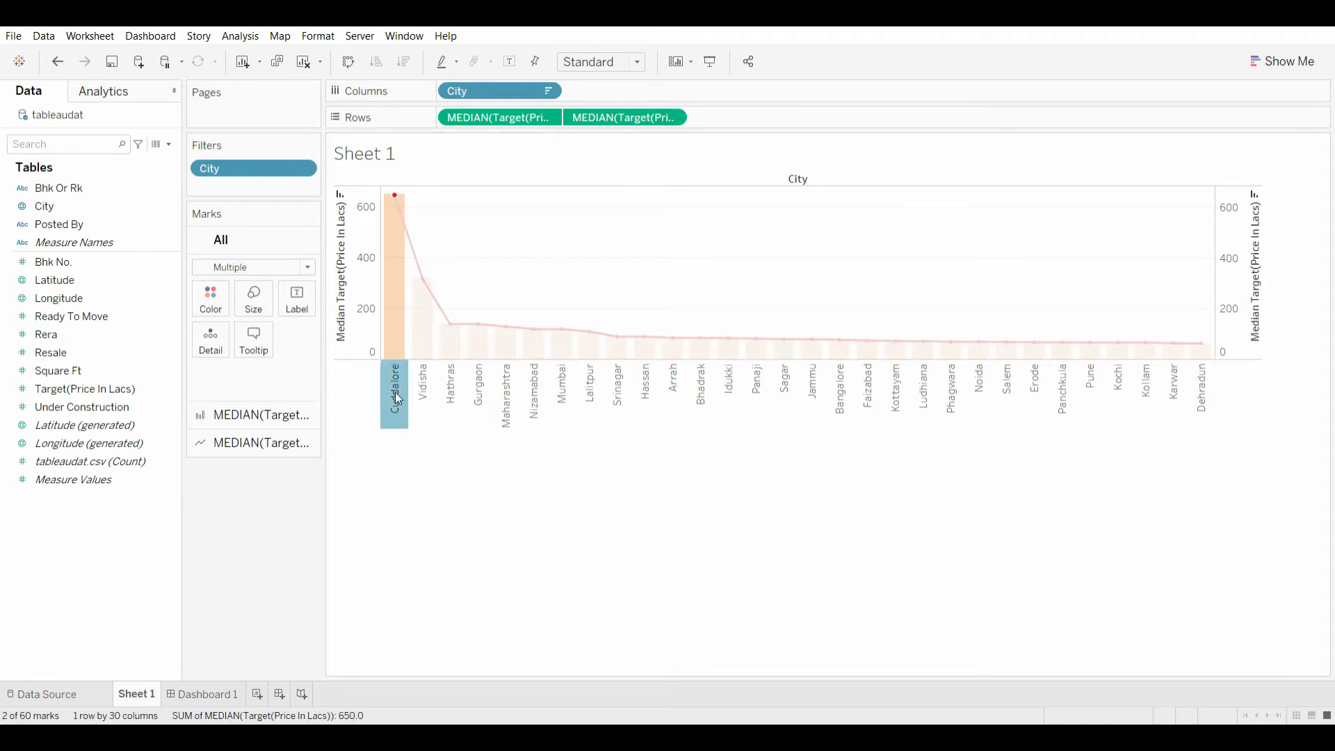
pyautogui.click(442, 461)
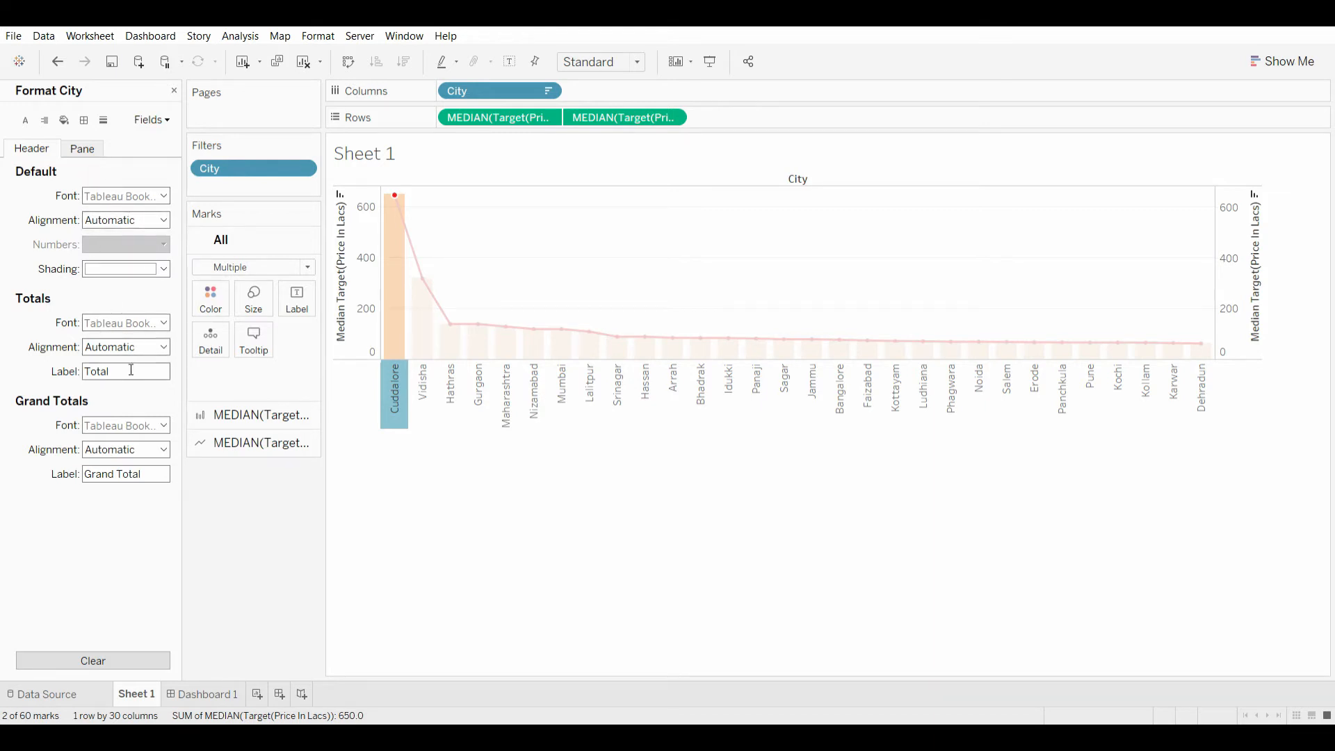
pyautogui.click(138, 326)
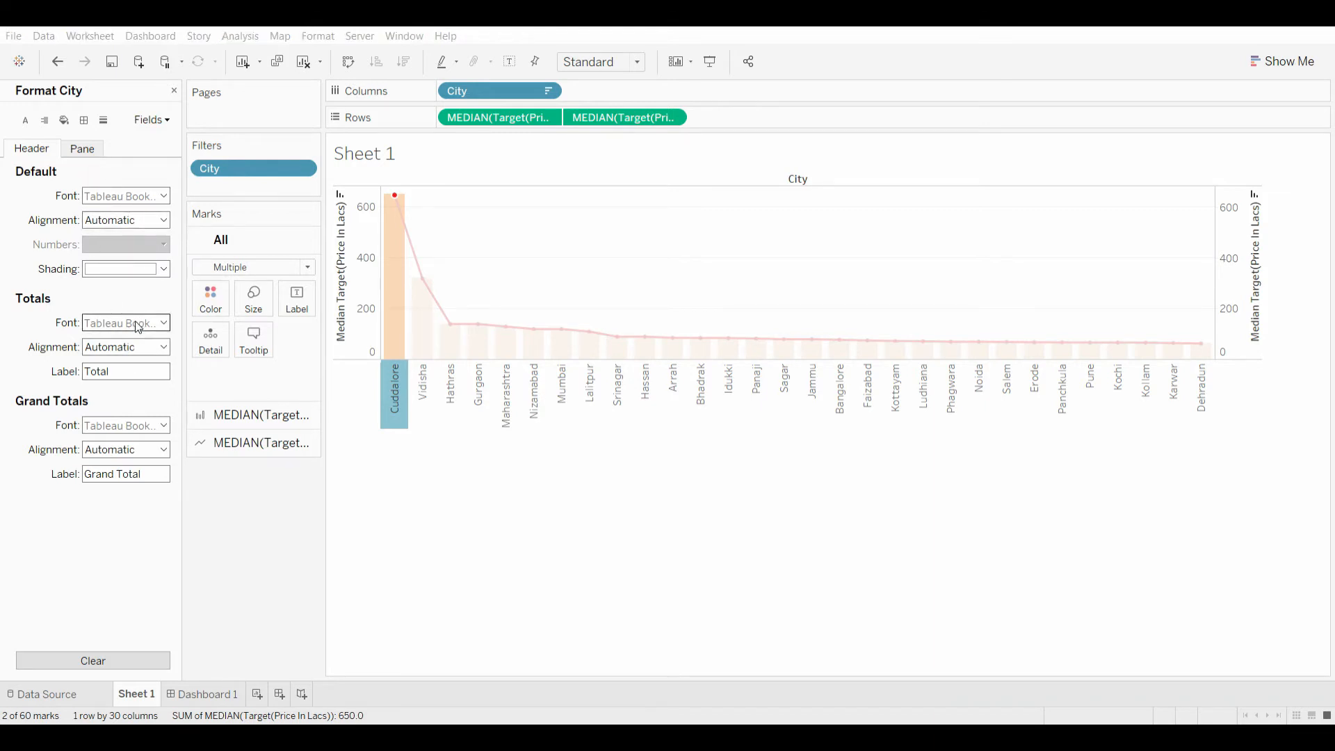
pyautogui.click(94, 386)
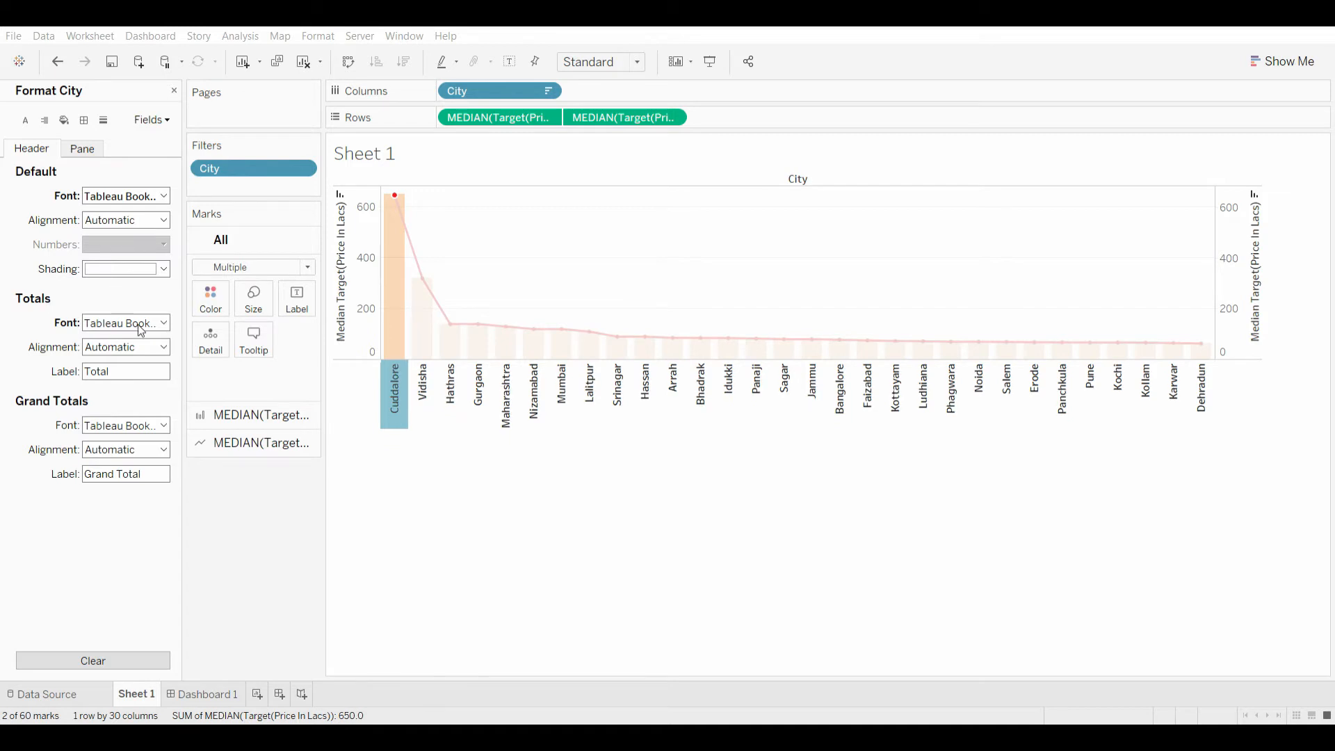
pyautogui.click(430, 544)
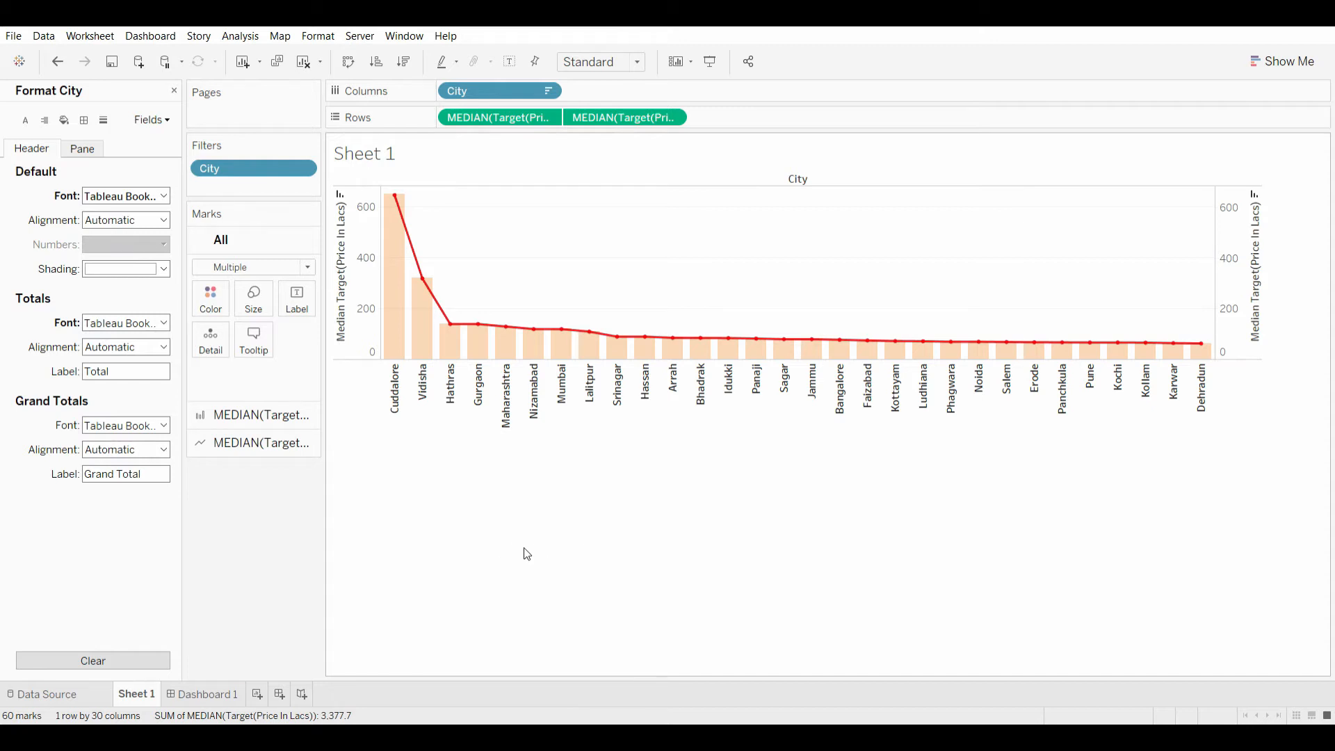
pyautogui.moveTo(404, 207)
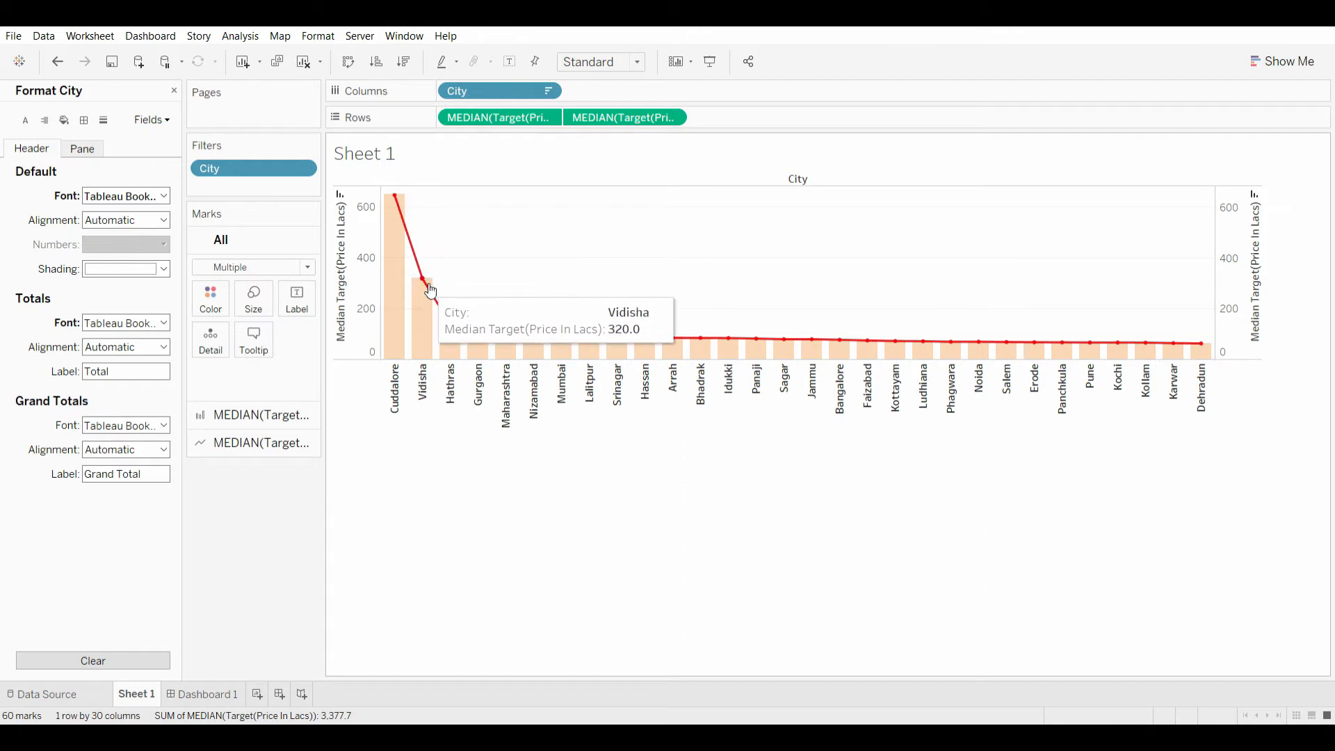
pyautogui.moveTo(481, 335)
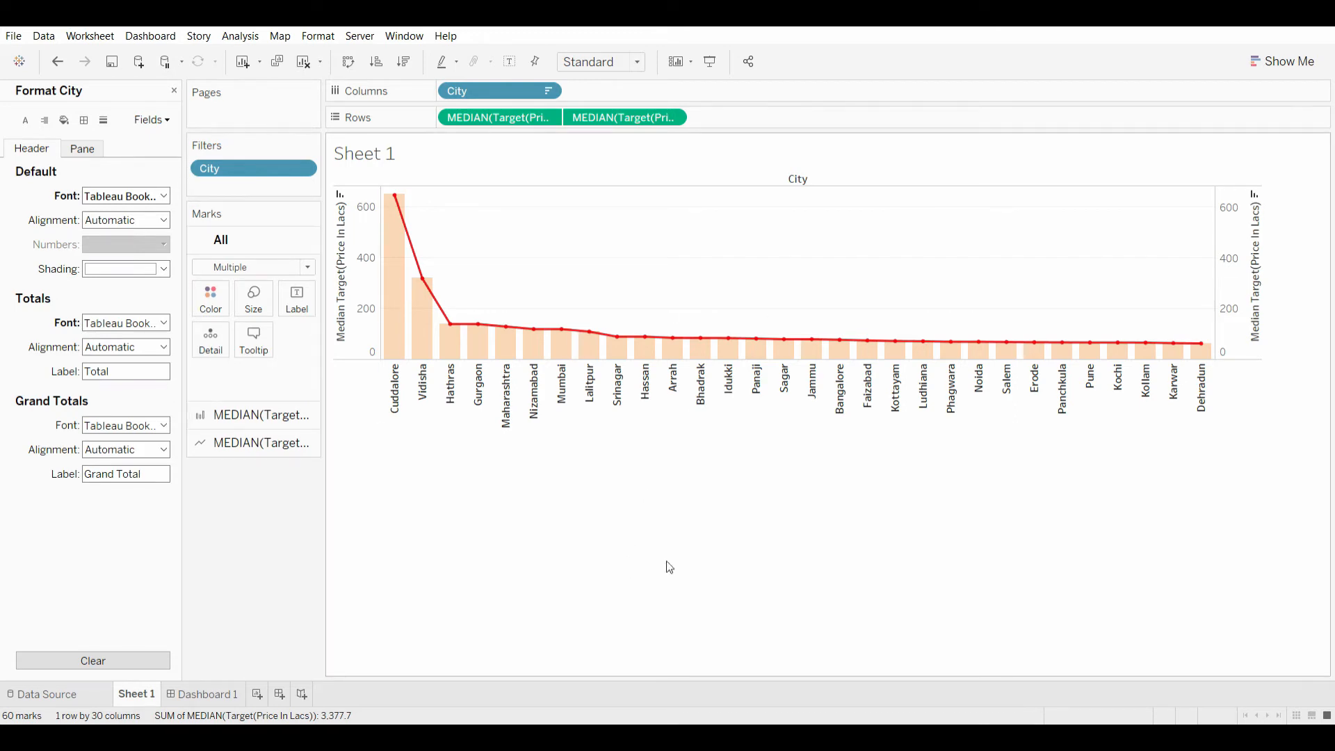
pyautogui.moveTo(397, 306)
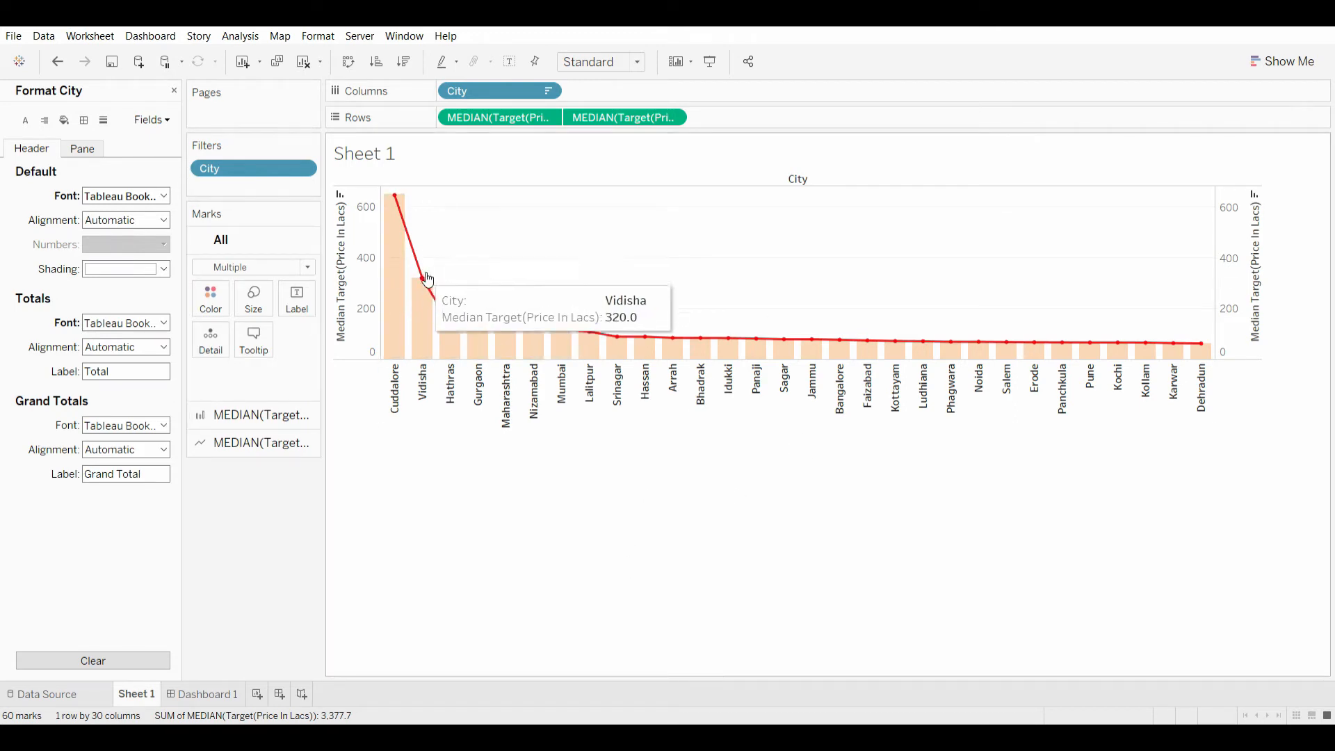
pyautogui.moveTo(428, 286)
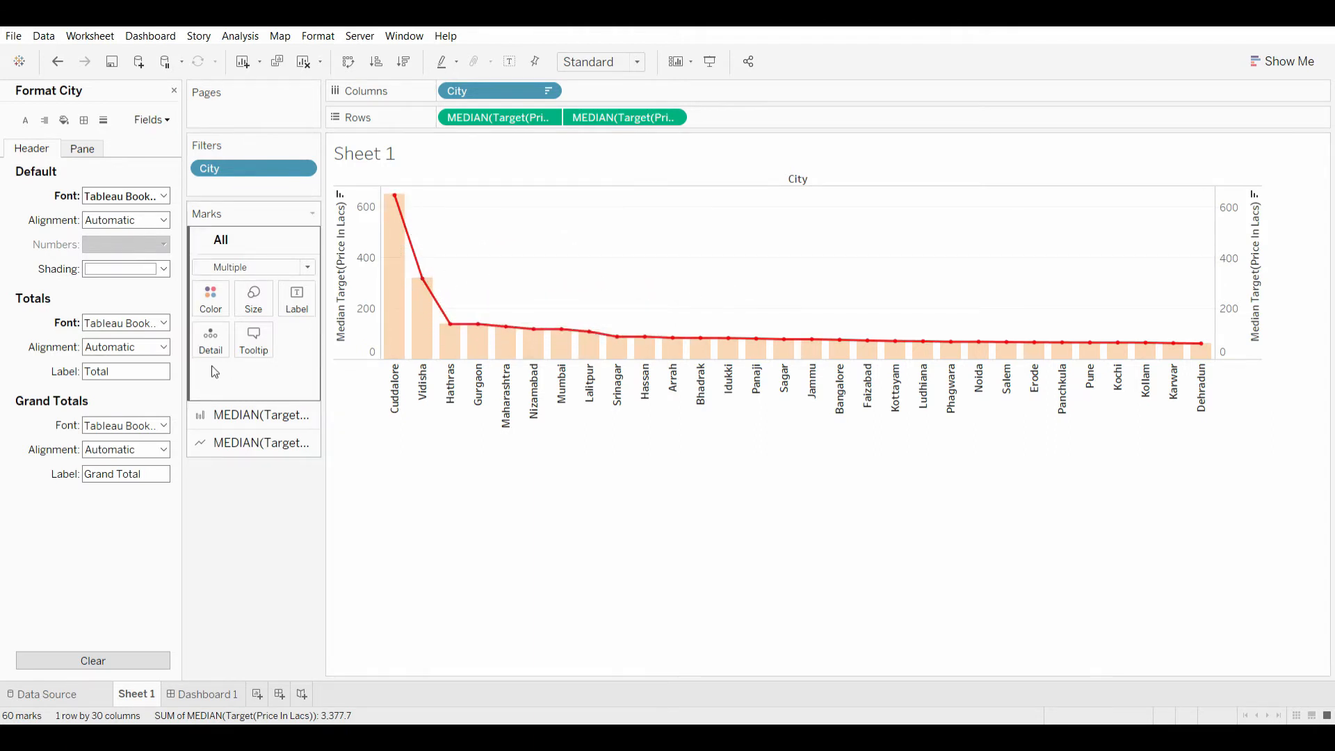
pyautogui.click(174, 90)
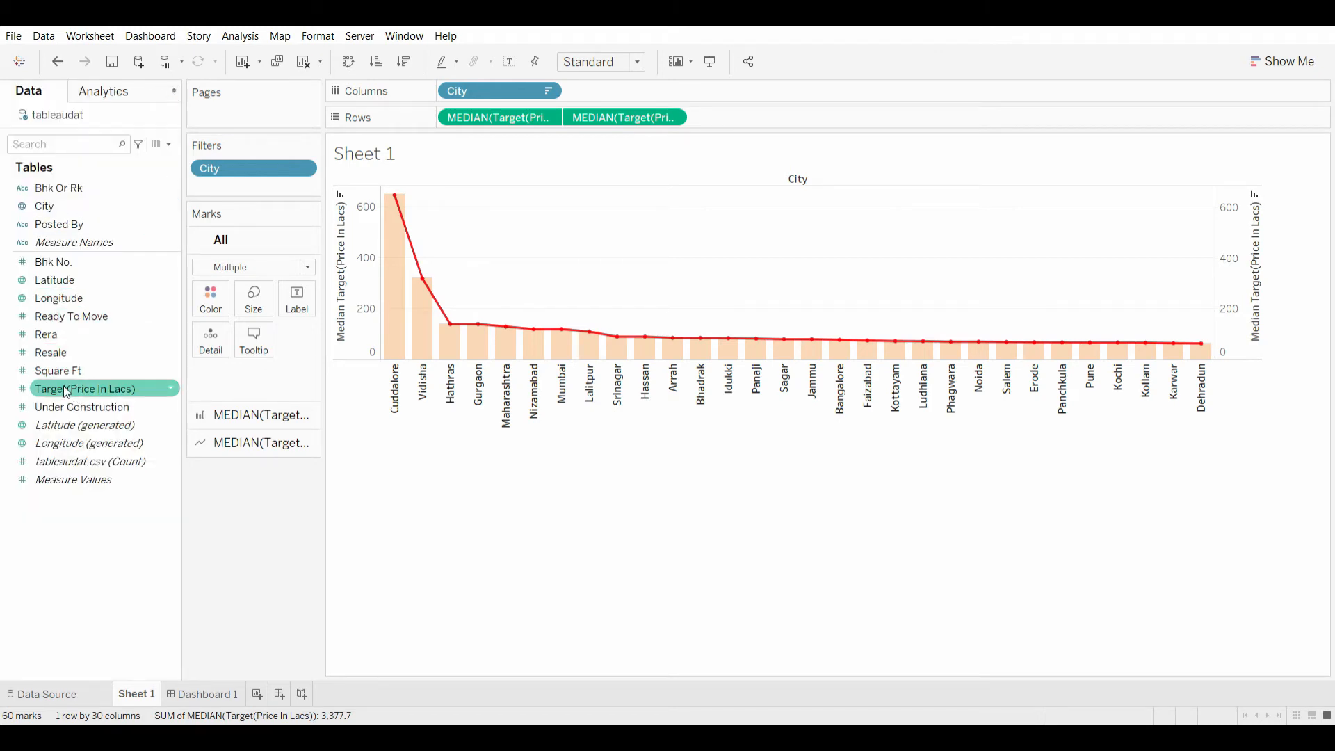
pyautogui.moveTo(67, 391); pyautogui.dragTo(299, 306)
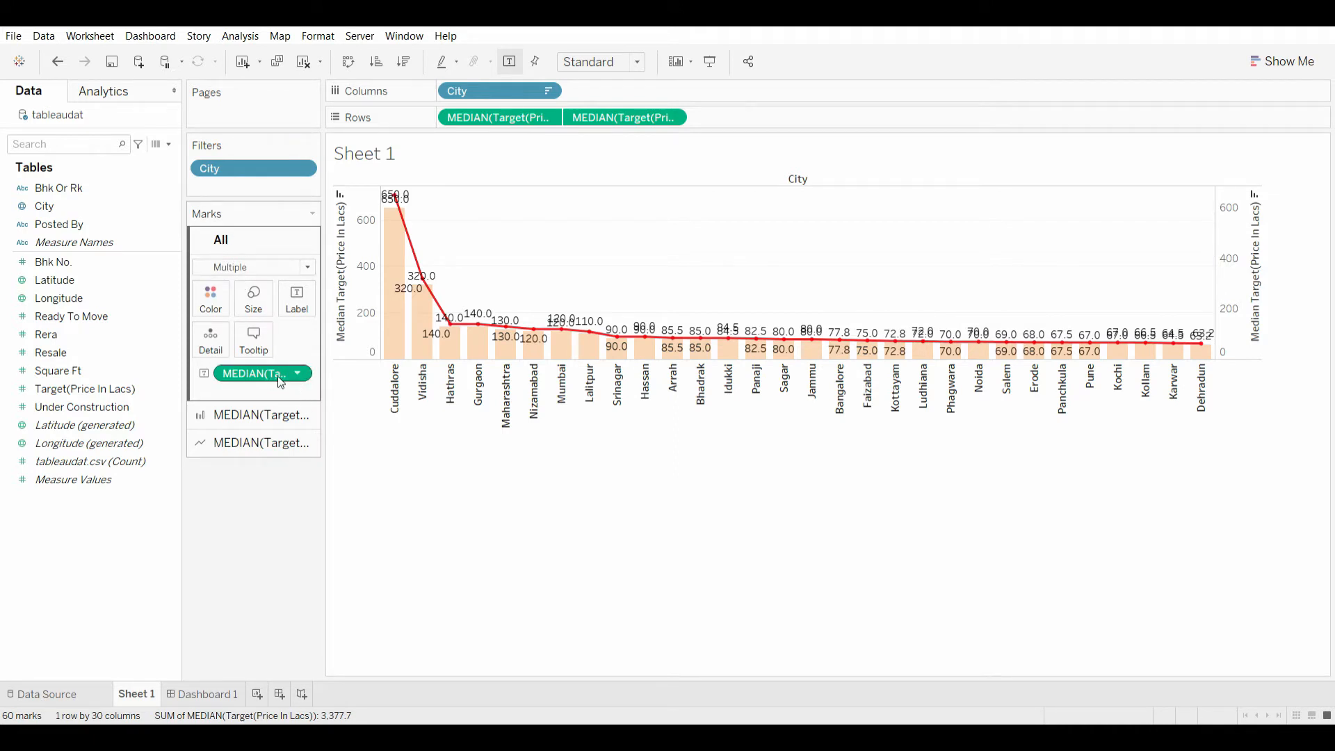
pyautogui.moveTo(274, 375); pyautogui.dragTo(248, 465)
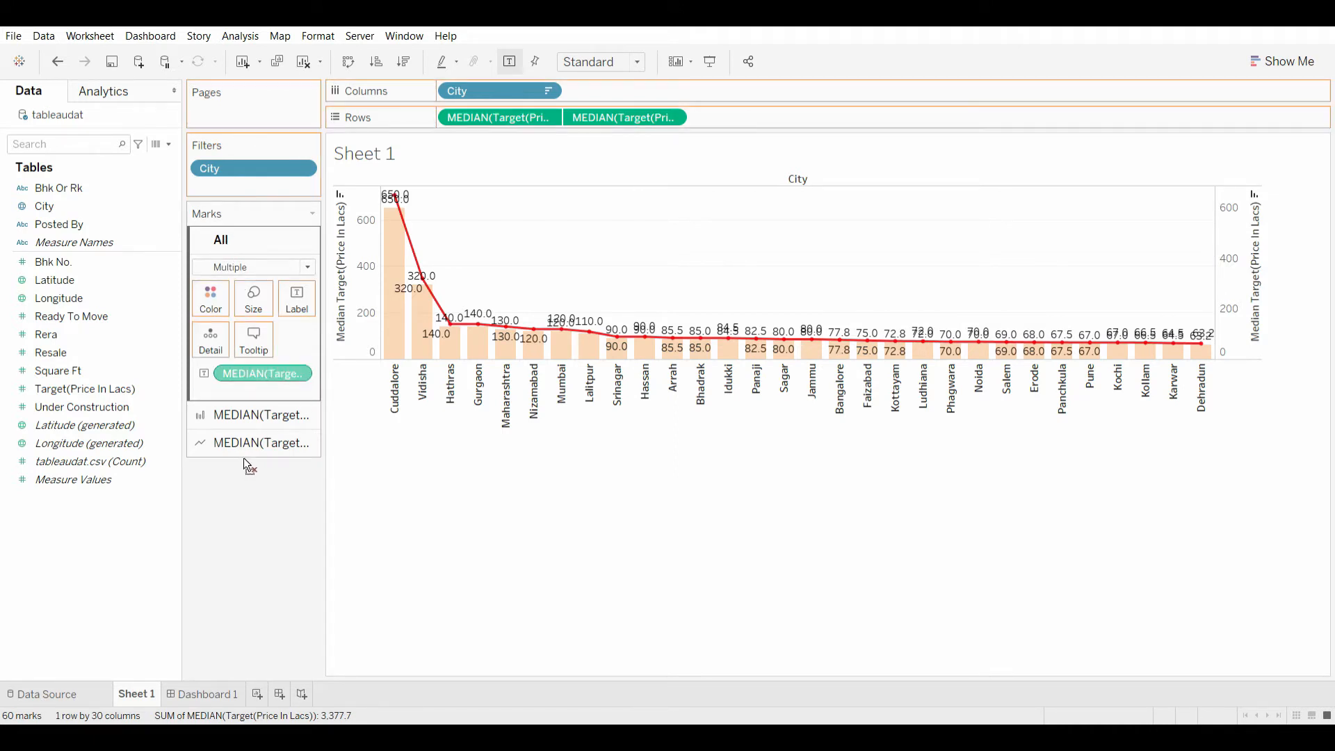
pyautogui.moveTo(267, 414); pyautogui.dragTo(241, 495)
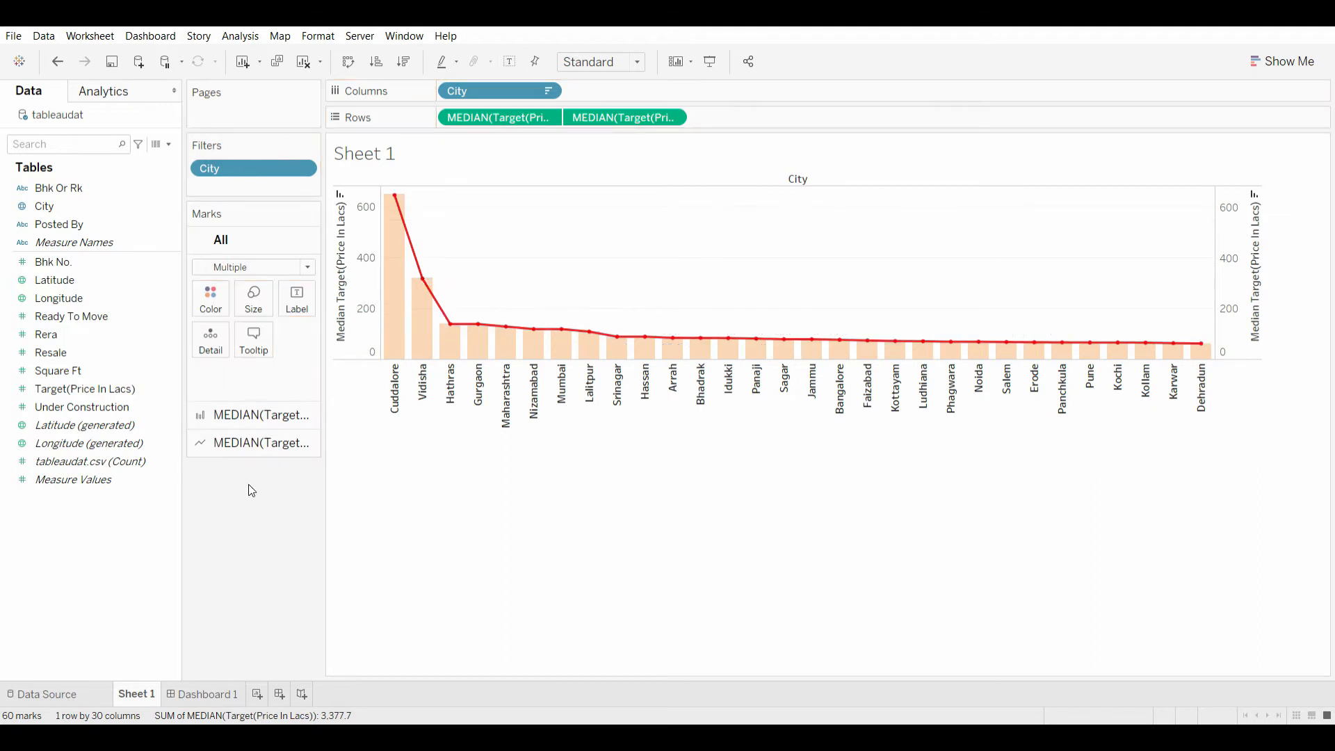
# Label the points of the red line with the median of Target(Price In Lacs)
pyautogui.click(266, 417)
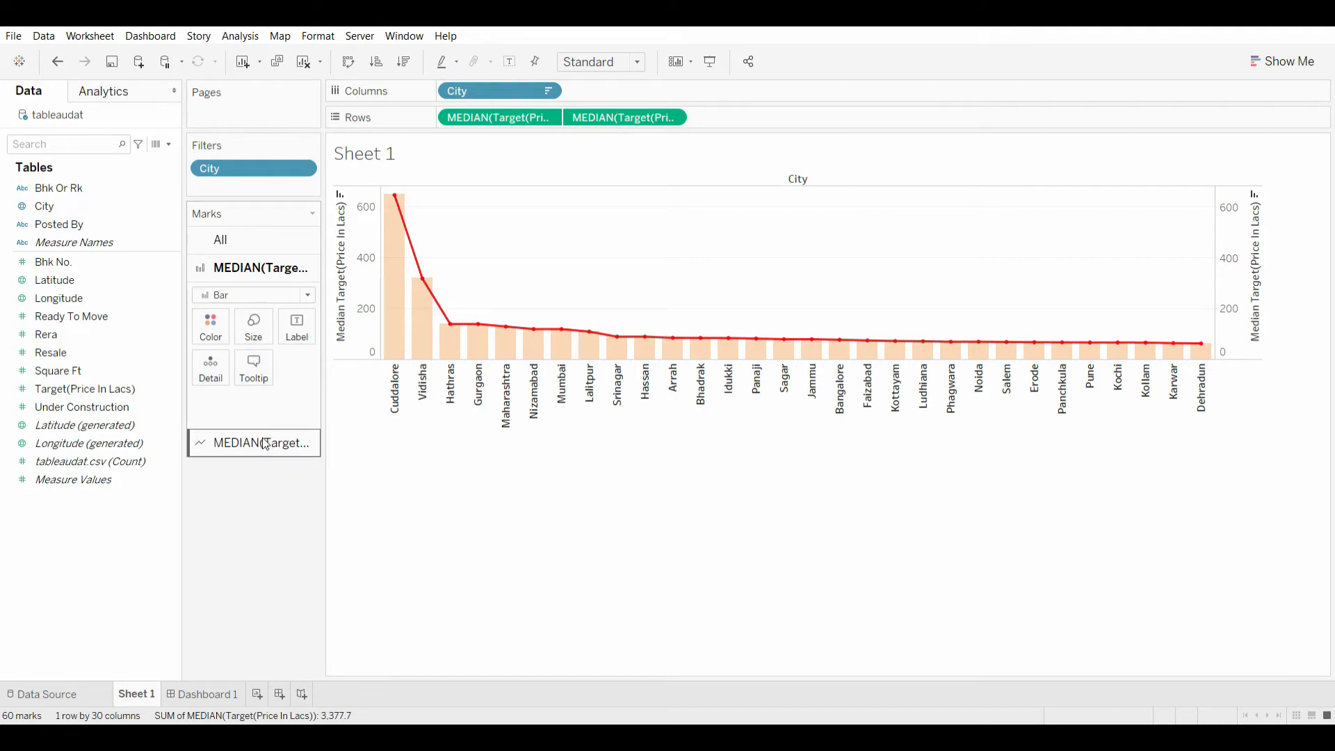
pyautogui.click(265, 439)
pyautogui.click(88, 264)
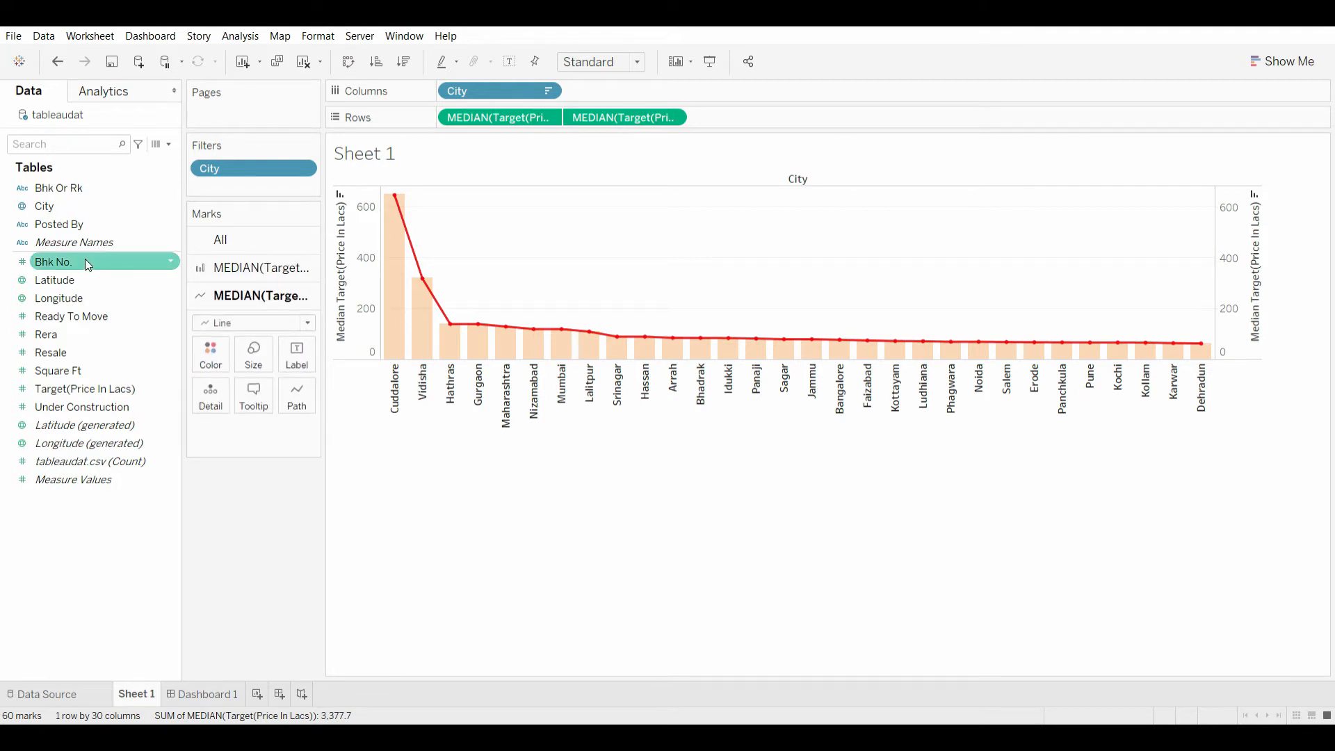
pyautogui.moveTo(83, 389); pyautogui.dragTo(311, 346)
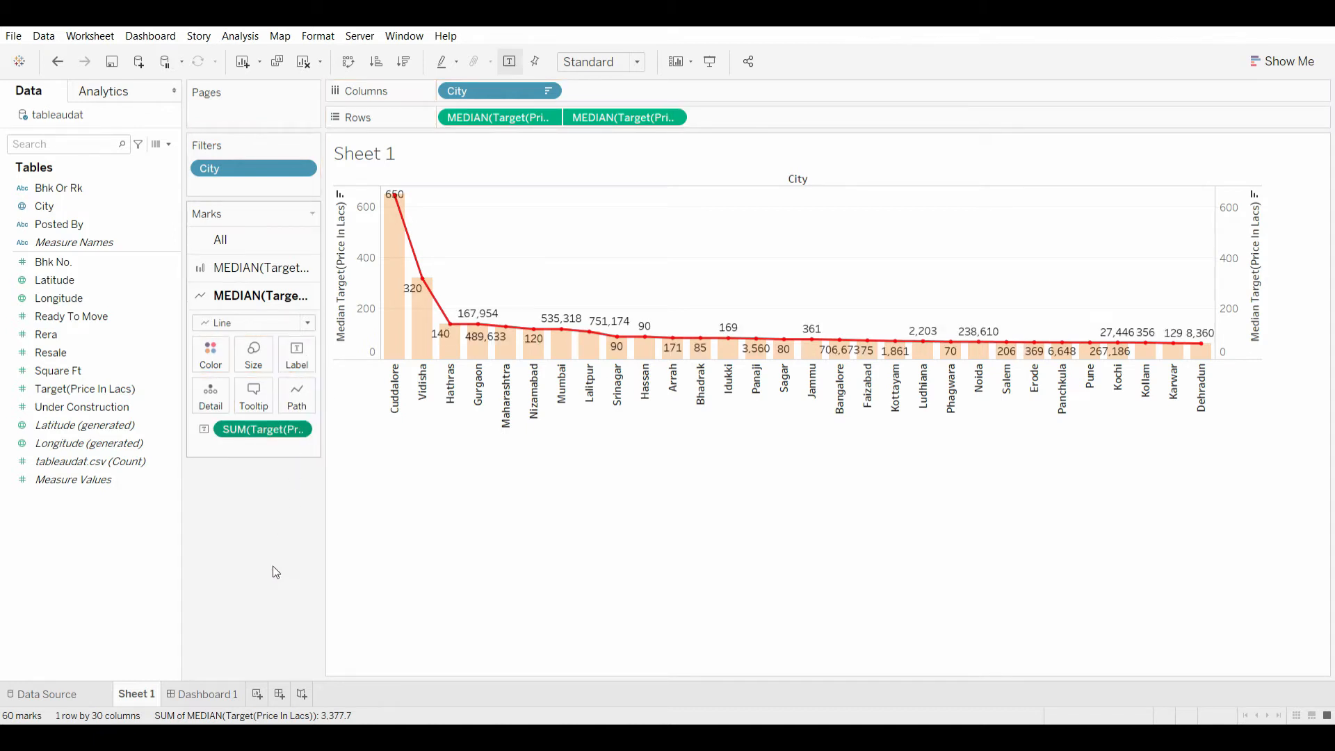
pyautogui.click(466, 588)
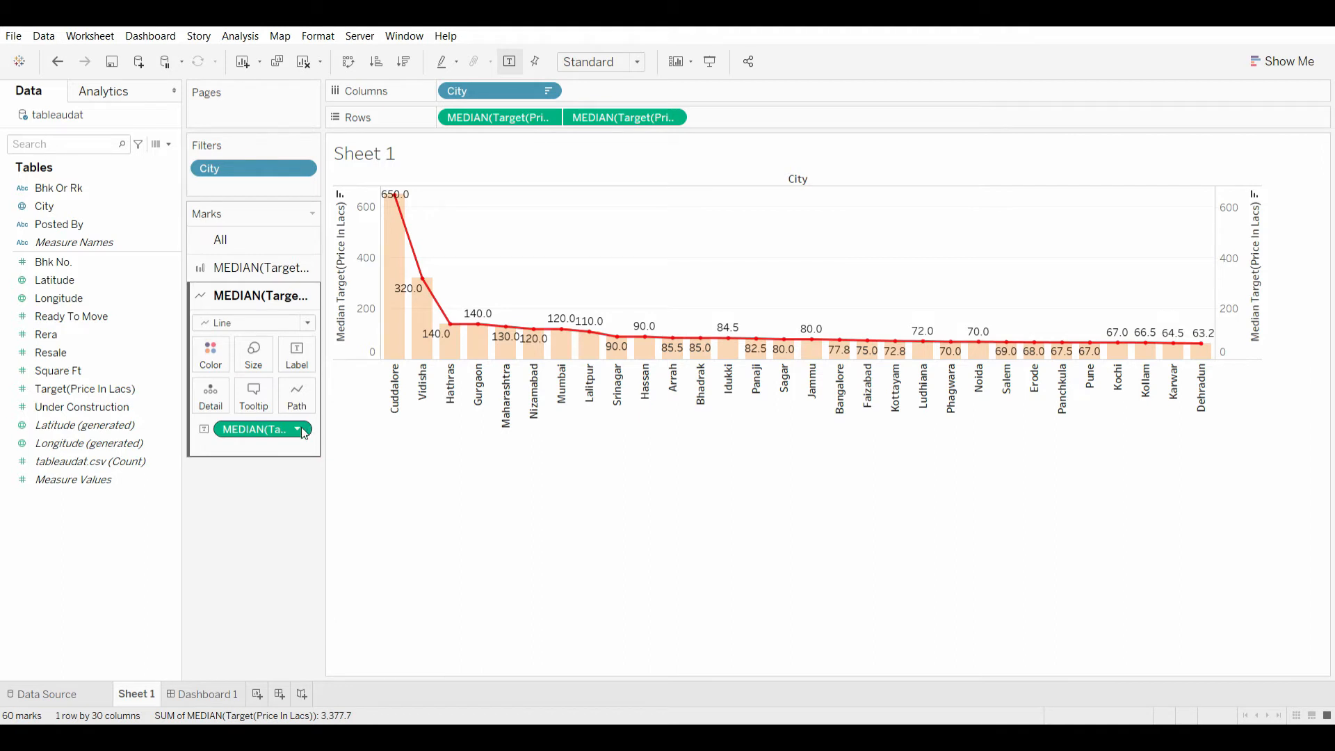
# Format the line's median price labels as rupee (₹) currency with one decimal place
pyautogui.click(279, 496)
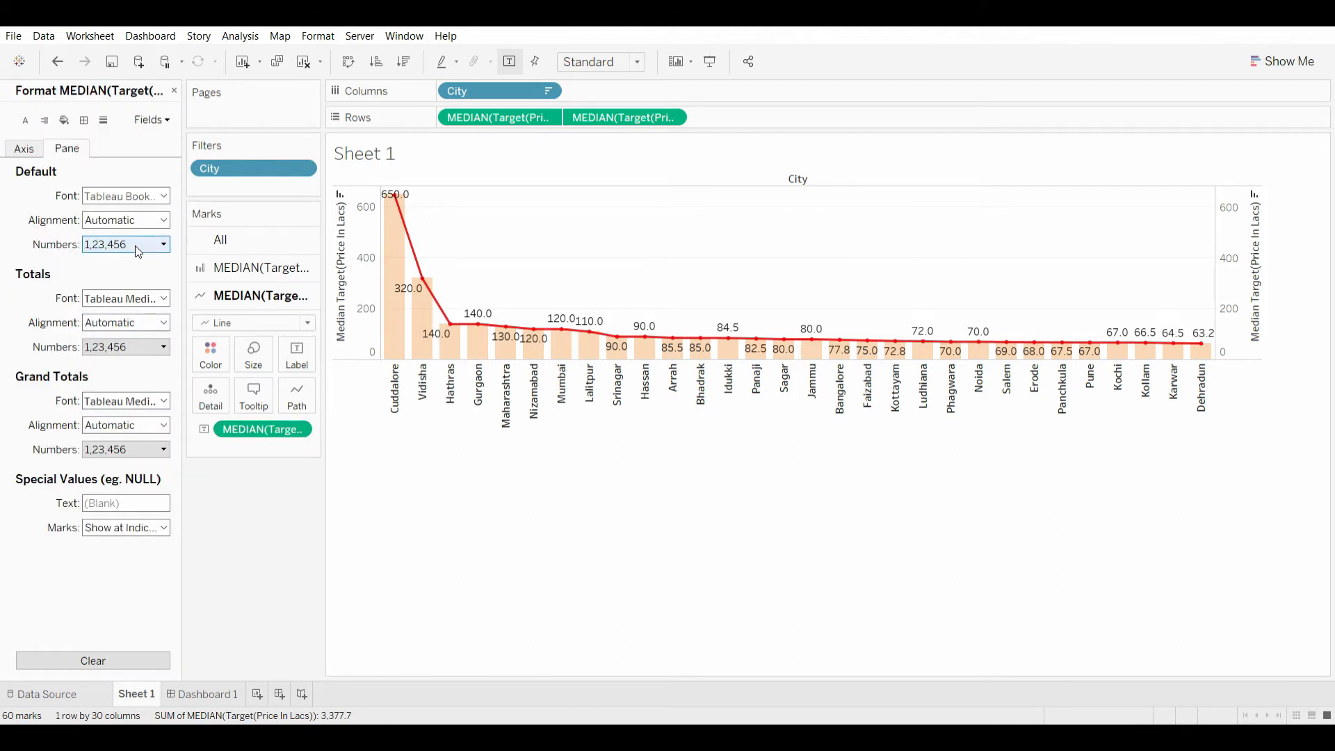
pyautogui.click(163, 246)
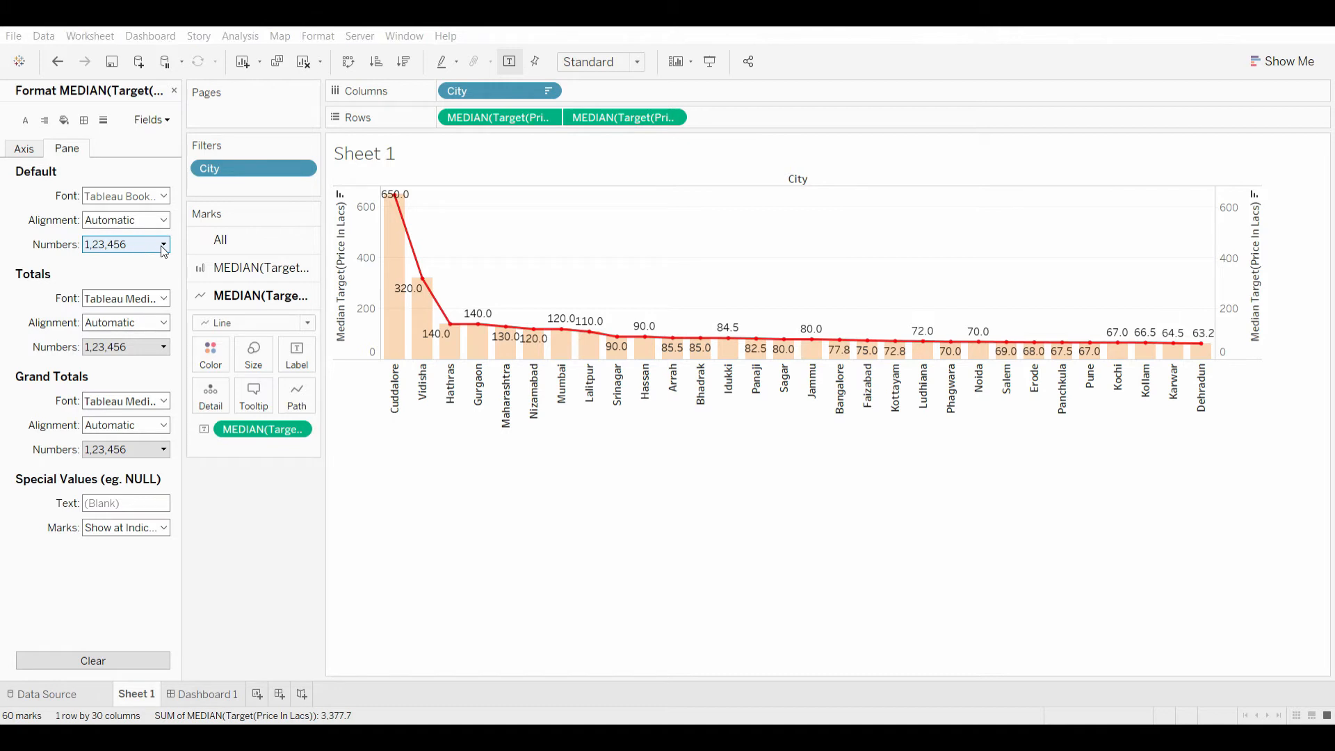
pyautogui.click(140, 317)
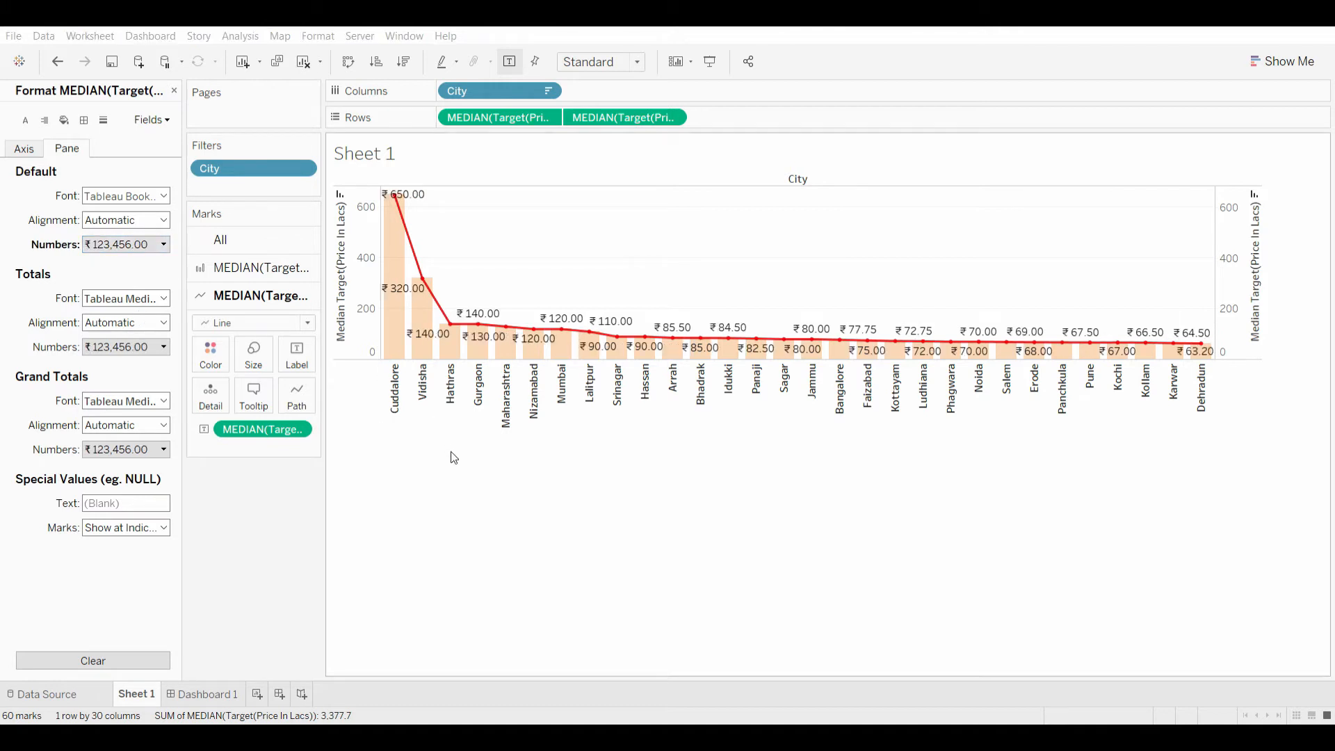
pyautogui.moveTo(526, 347)
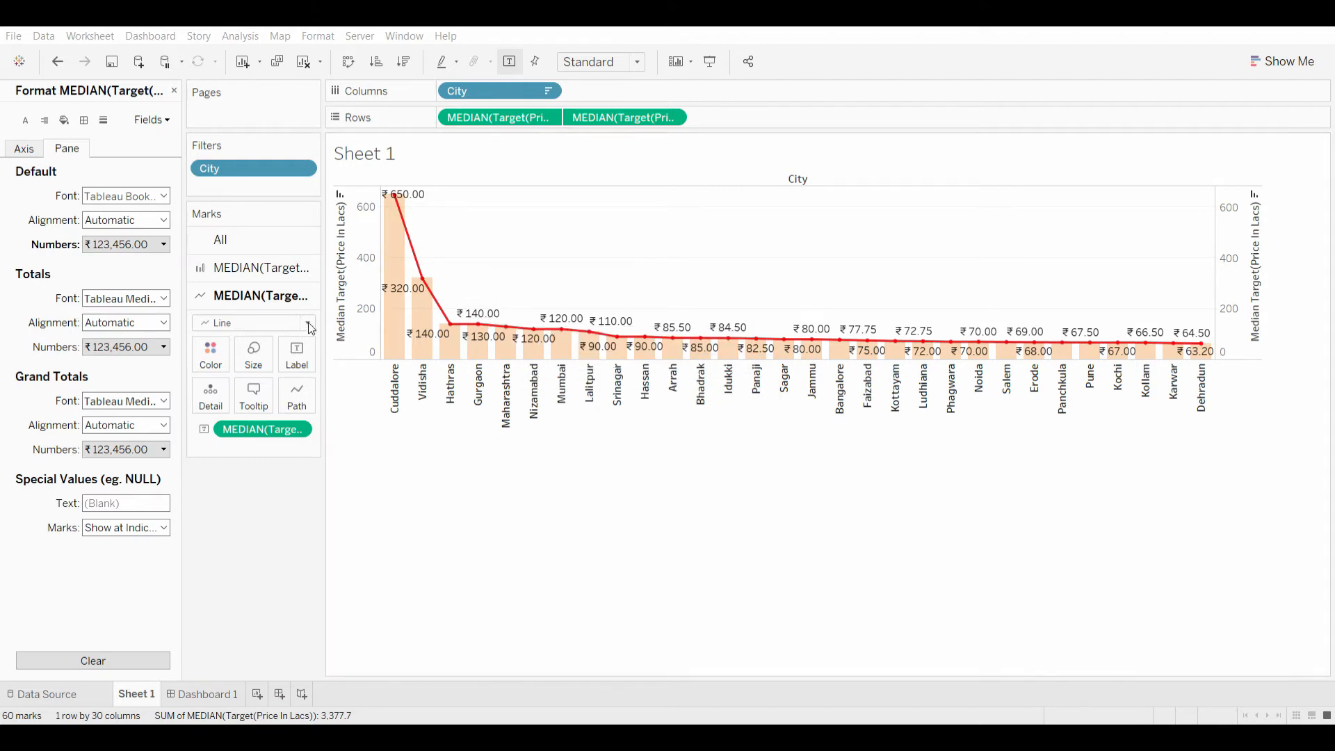
pyautogui.moveTo(505, 325)
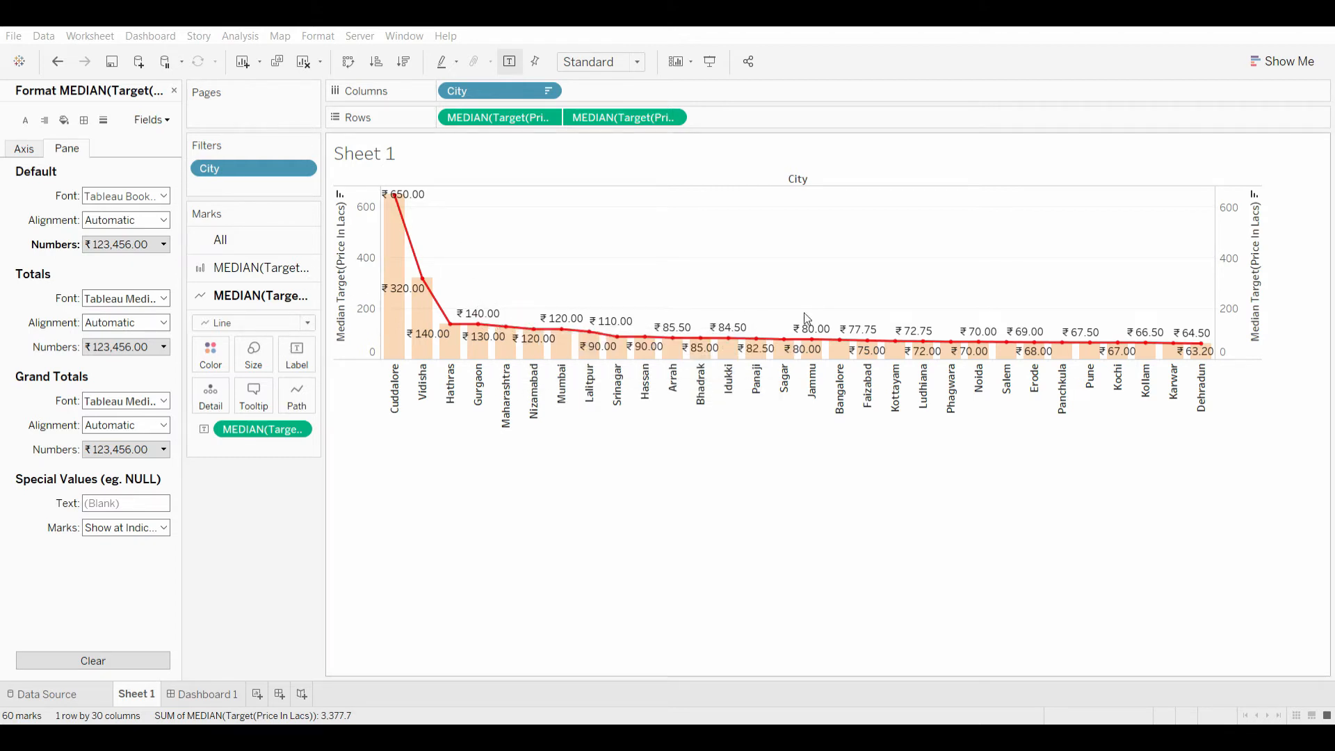
pyautogui.moveTo(831, 343)
pyautogui.moveTo(893, 358)
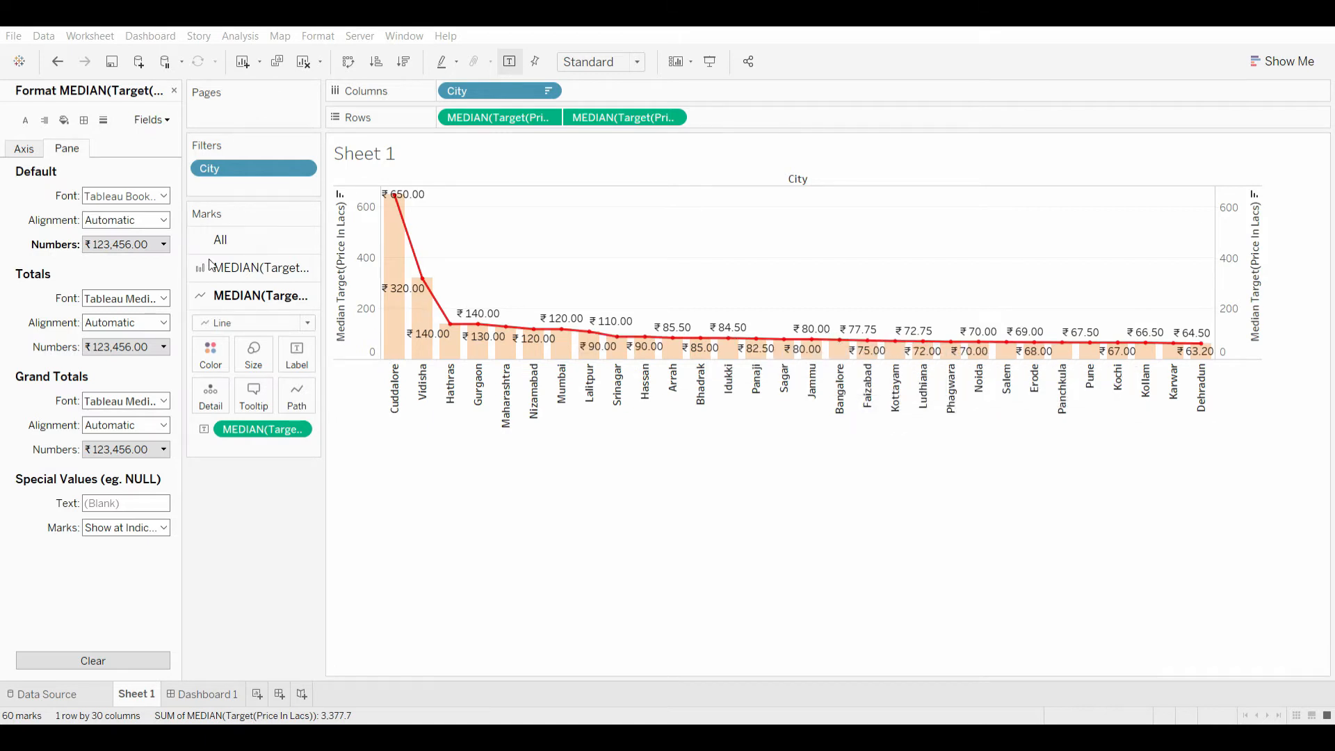
pyautogui.click(273, 301)
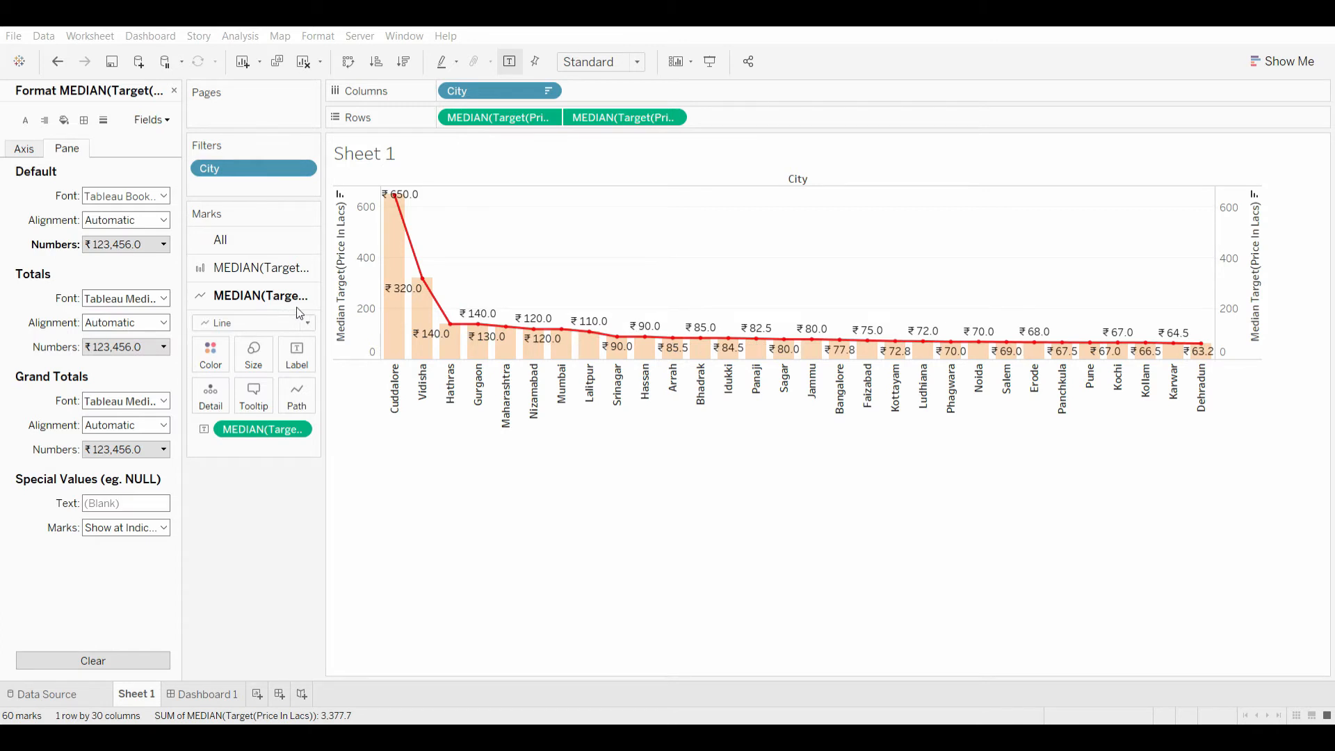
# Make the median price labels smaller and bold, and hide the secondary Median Target(Price In Lacs) axis
pyautogui.click(114, 205)
pyautogui.click(141, 249)
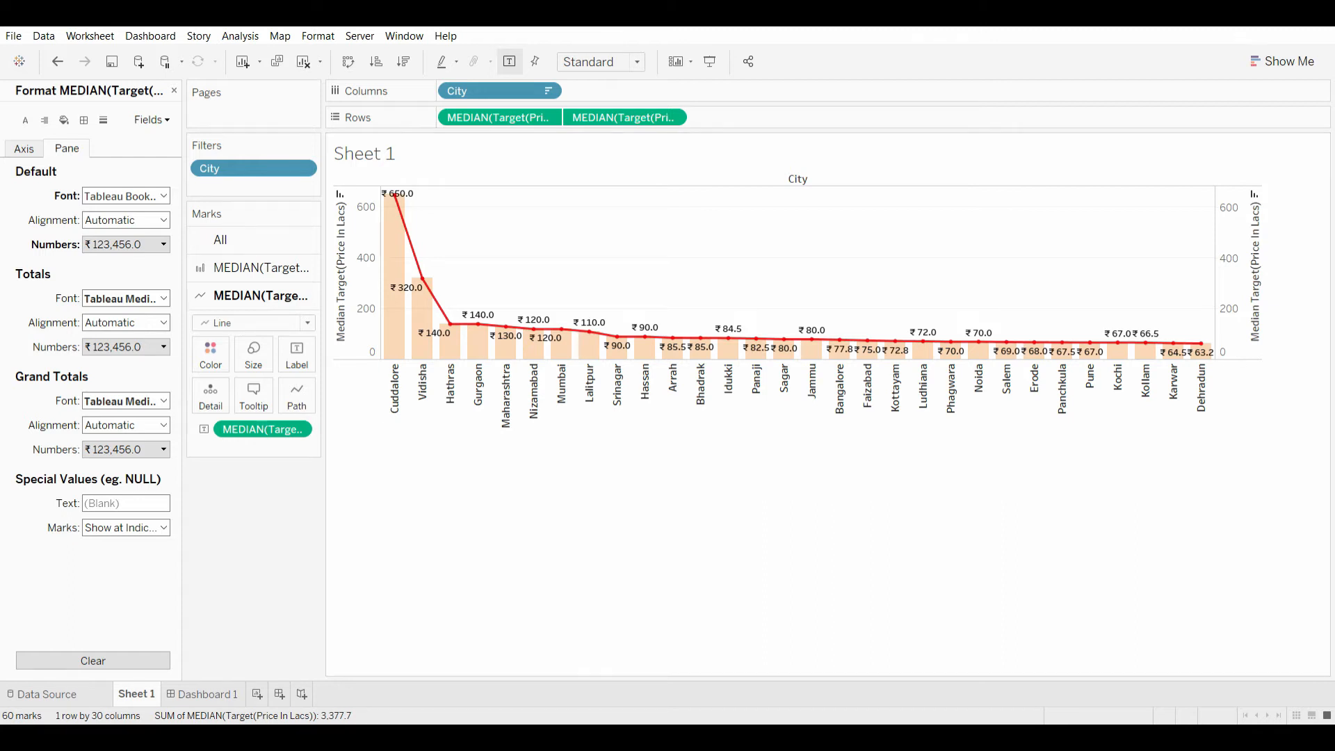
pyautogui.moveTo(440, 283)
pyautogui.click(1256, 247)
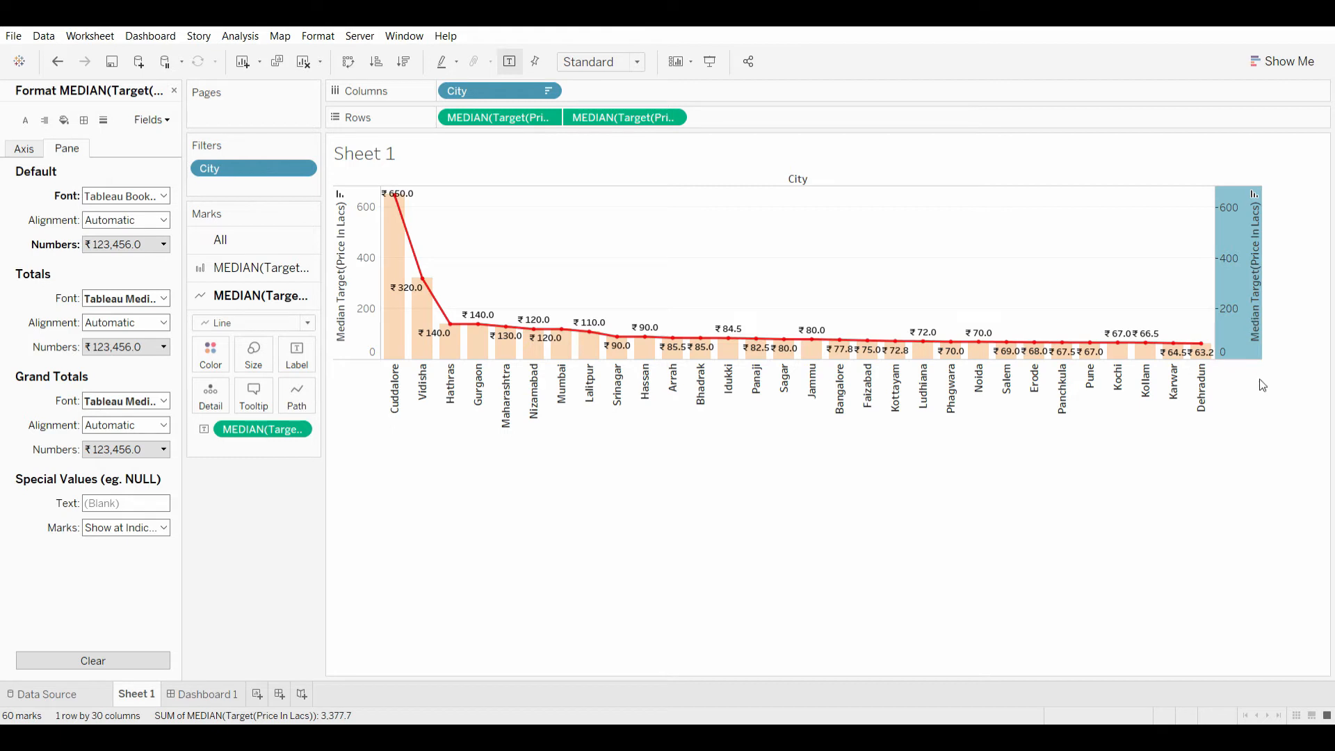
pyautogui.click(1268, 409)
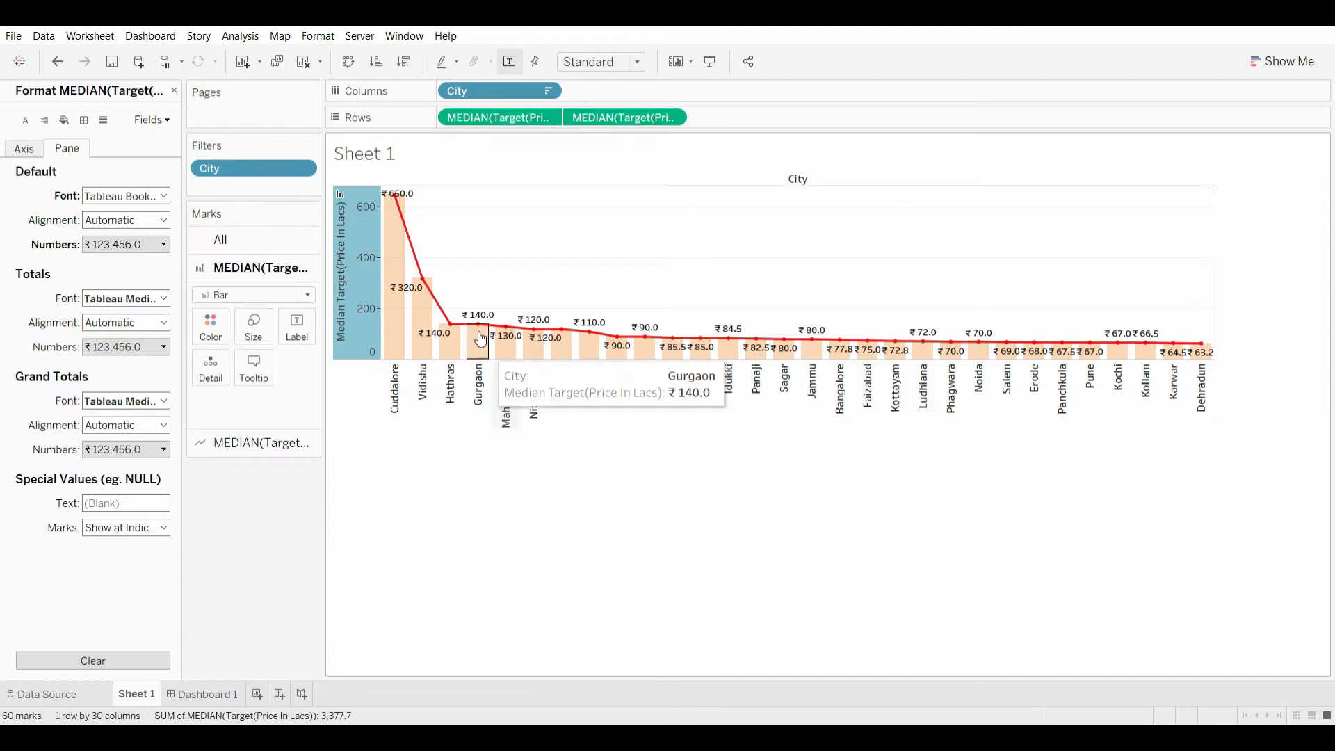
# Title the sheet "Top 30 Cities With Median Prices" and hide the City field label above the columns
pyautogui.doubleClick(373, 160)
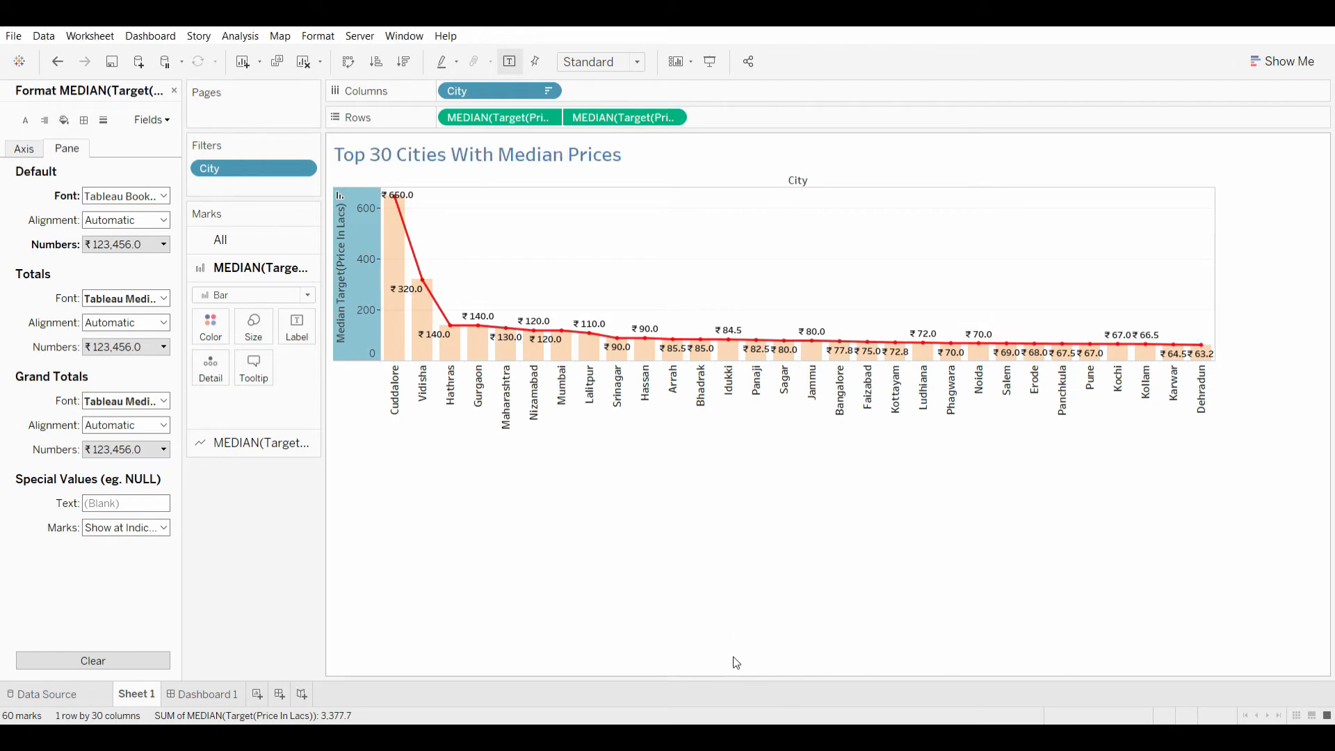
pyautogui.rightClick(805, 183)
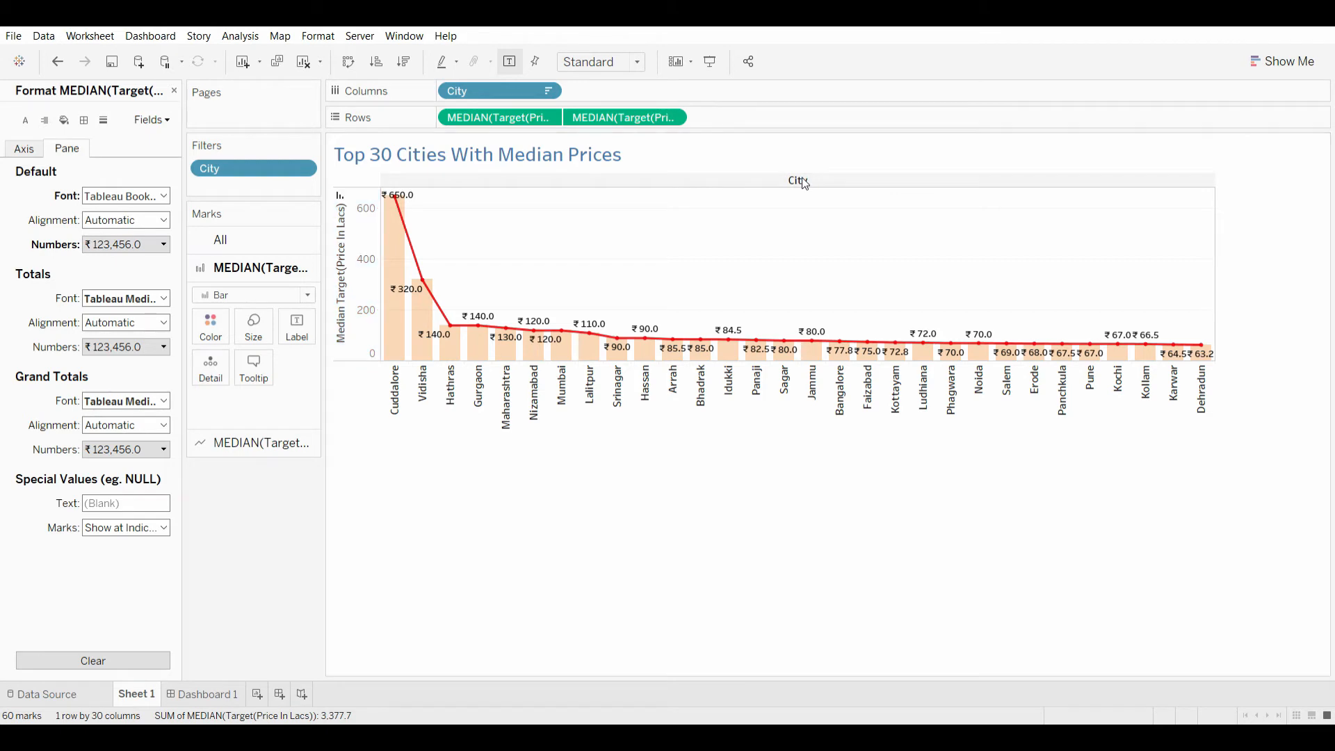
pyautogui.click(883, 254)
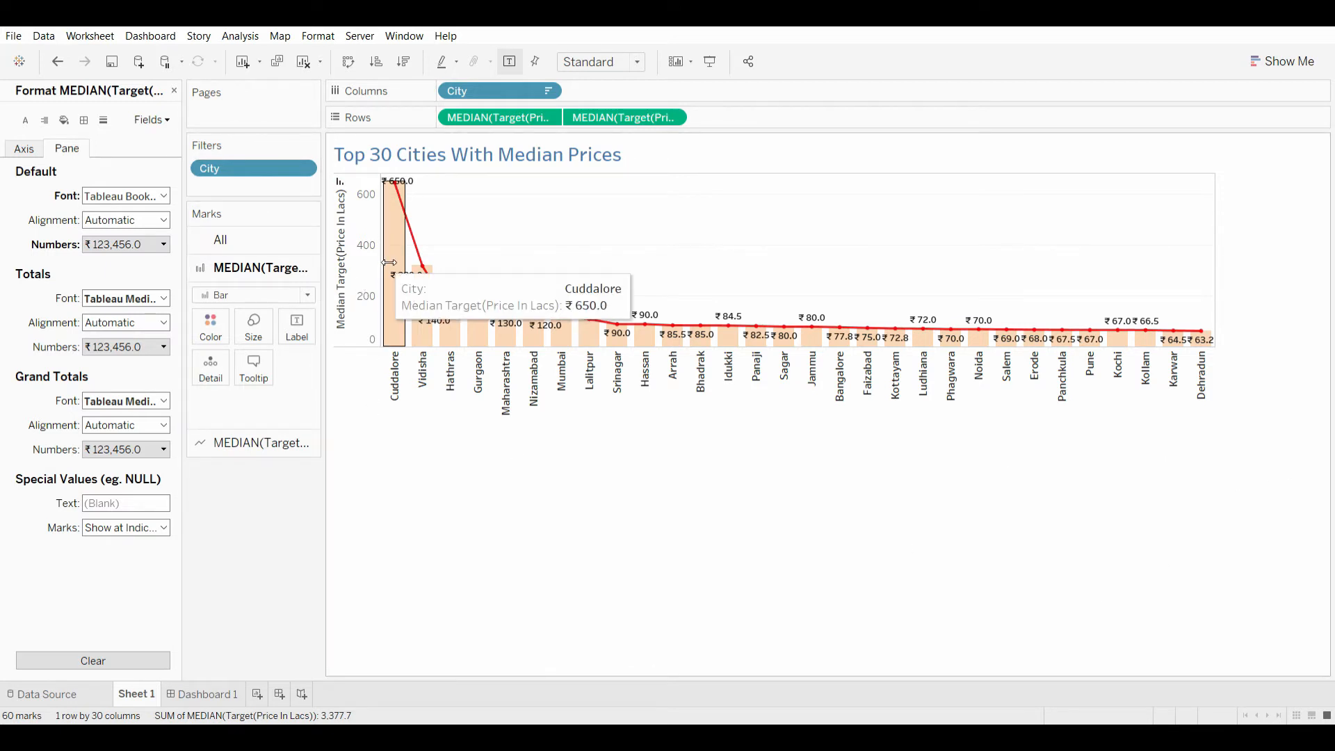
pyautogui.moveTo(387, 261)
pyautogui.mouseDown()
pyautogui.moveTo(369, 259)
pyautogui.moveTo(387, 262)
pyautogui.mouseUp()
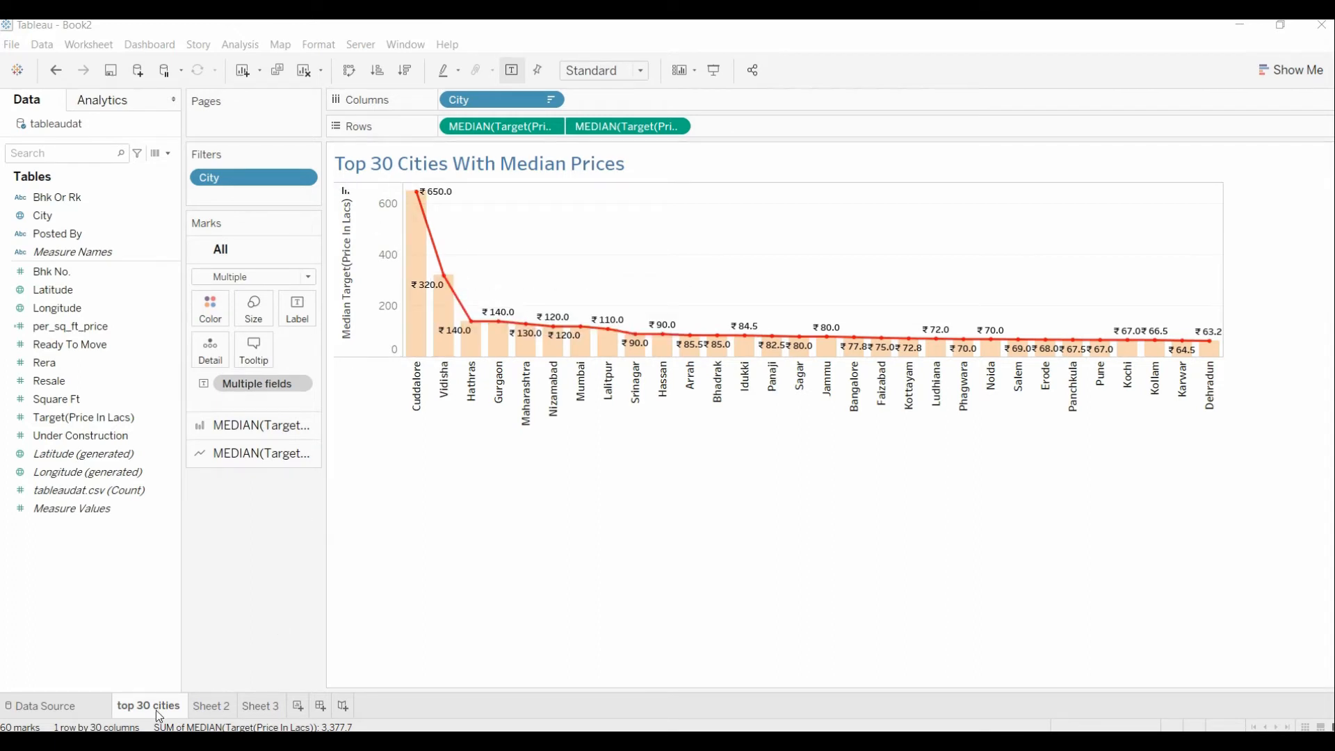
# Clear Sheet 2 by removing its City filter and the median Square Ft text value
pyautogui.click(212, 706)
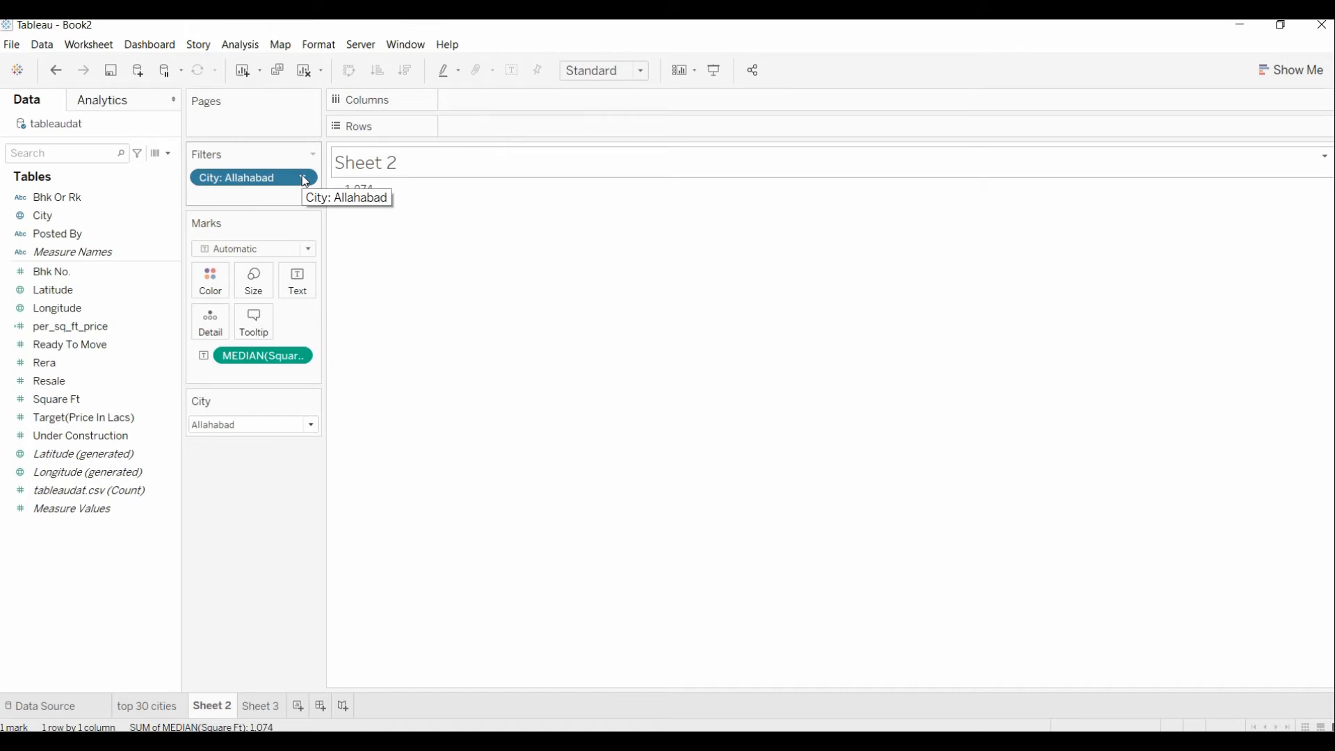
pyautogui.moveTo(272, 179); pyautogui.dragTo(278, 525)
pyautogui.moveTo(268, 356); pyautogui.dragTo(249, 493)
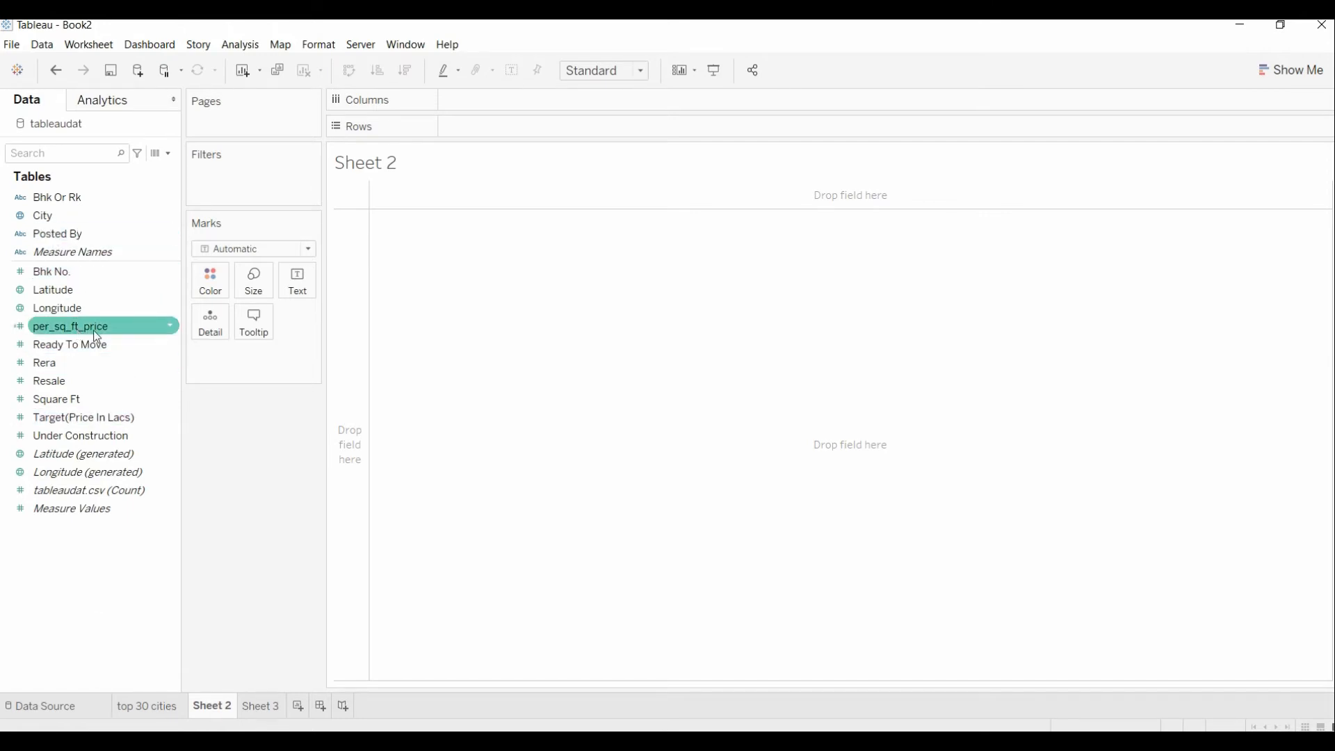
pyautogui.rightClick(87, 554)
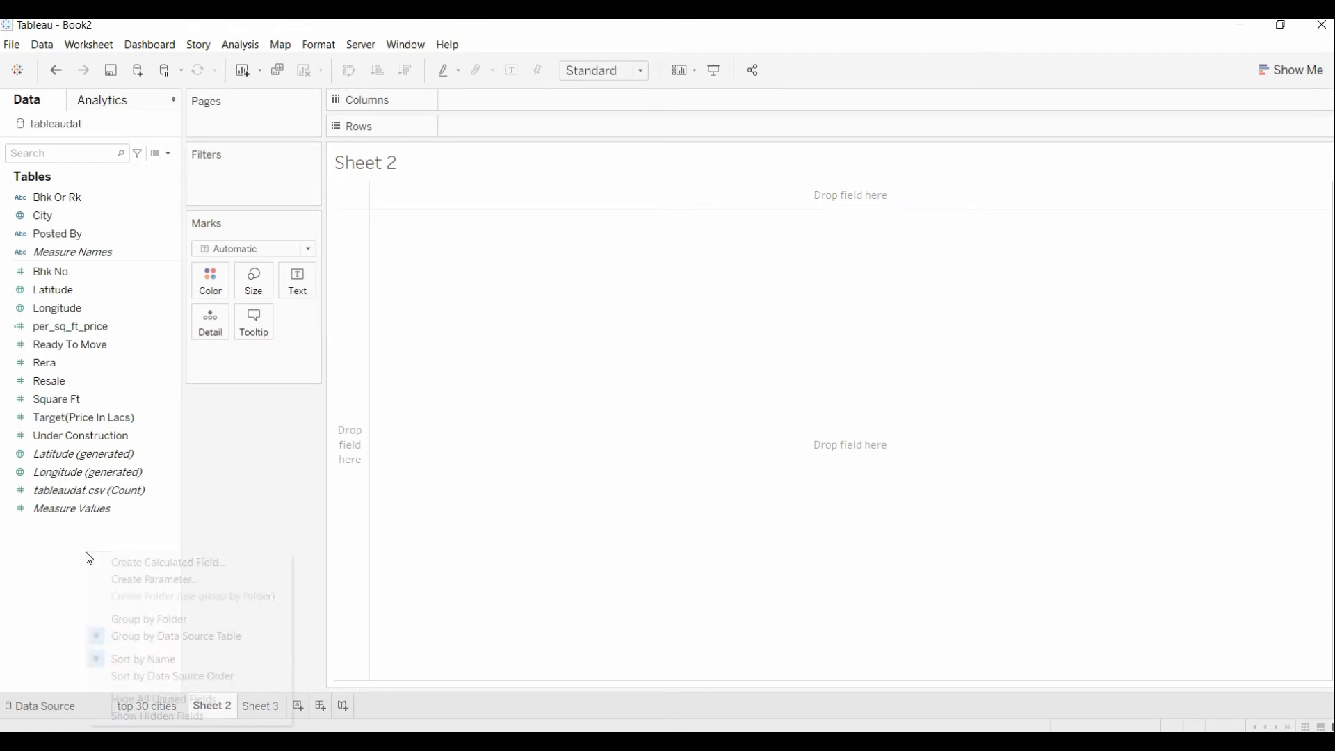
pyautogui.click(161, 561)
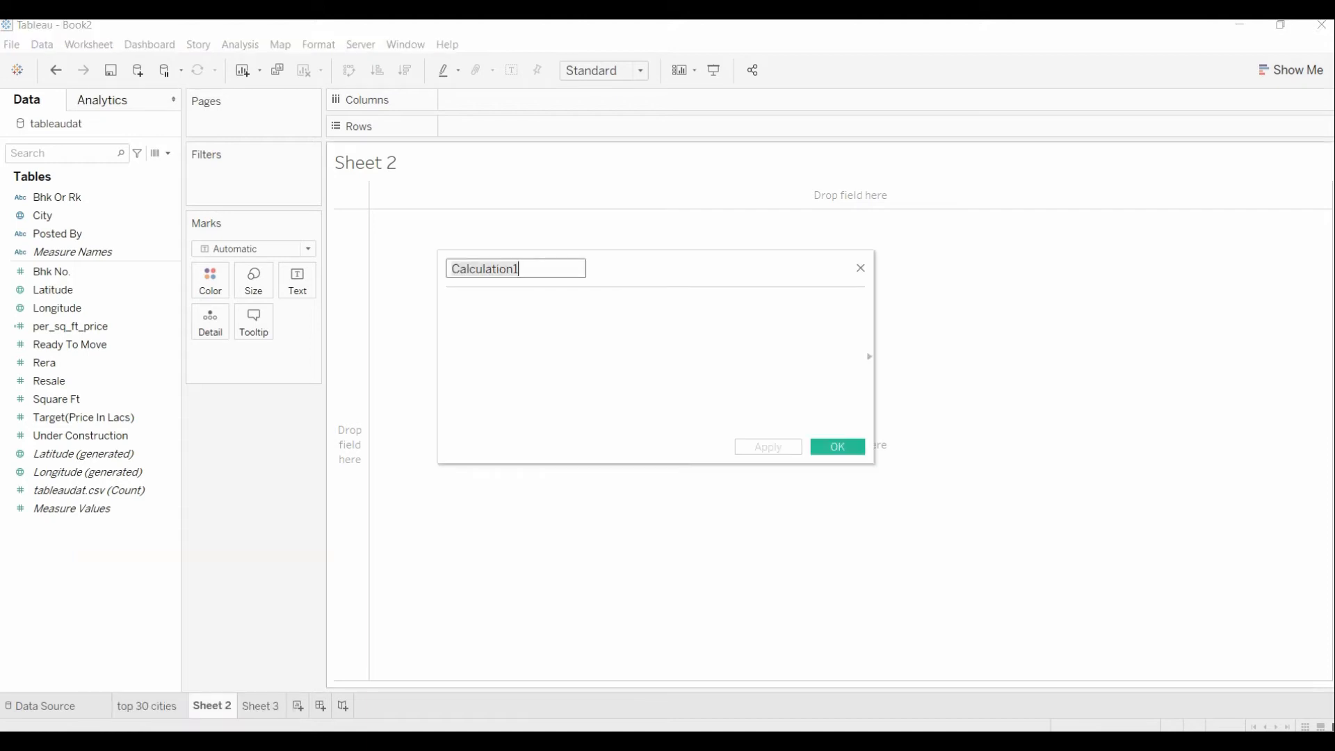
pyautogui.click(861, 269)
# Review the formula of the per_sq_ft_price calculated field and close it without changes
pyautogui.click(108, 332)
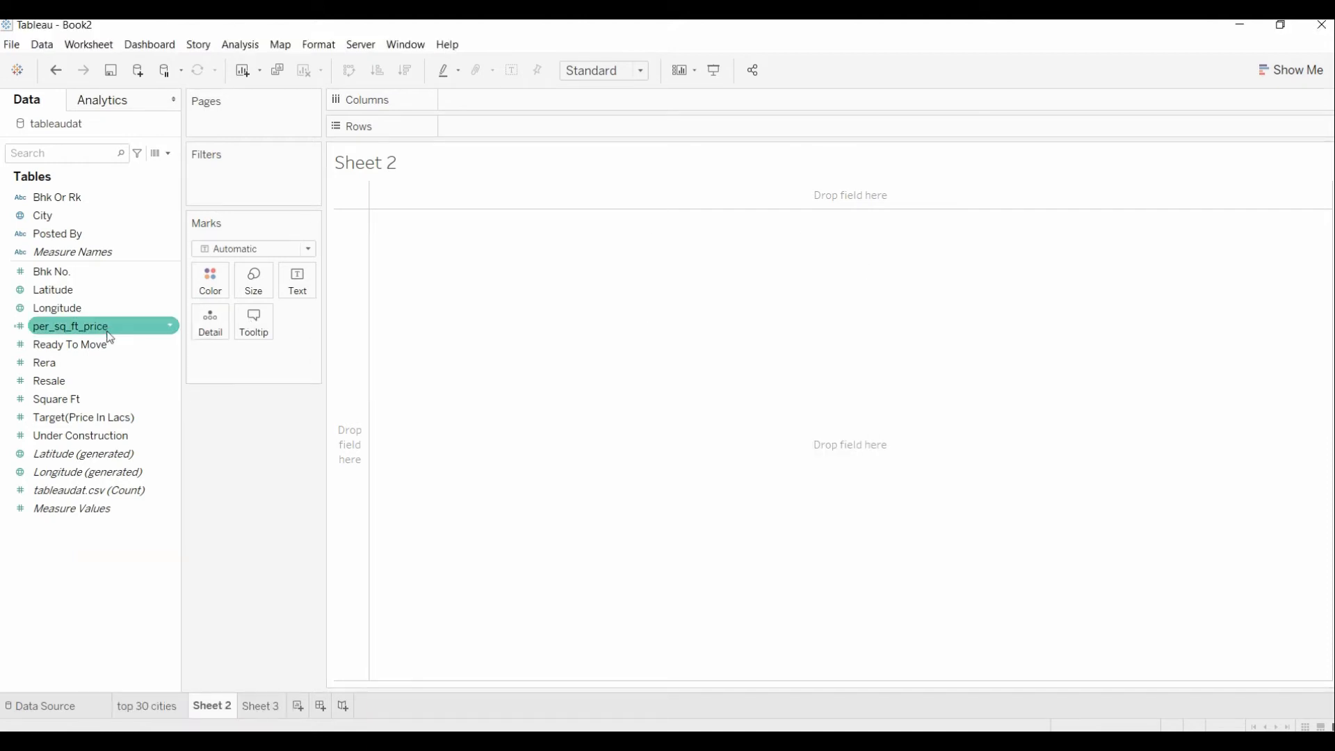
pyautogui.click(172, 332)
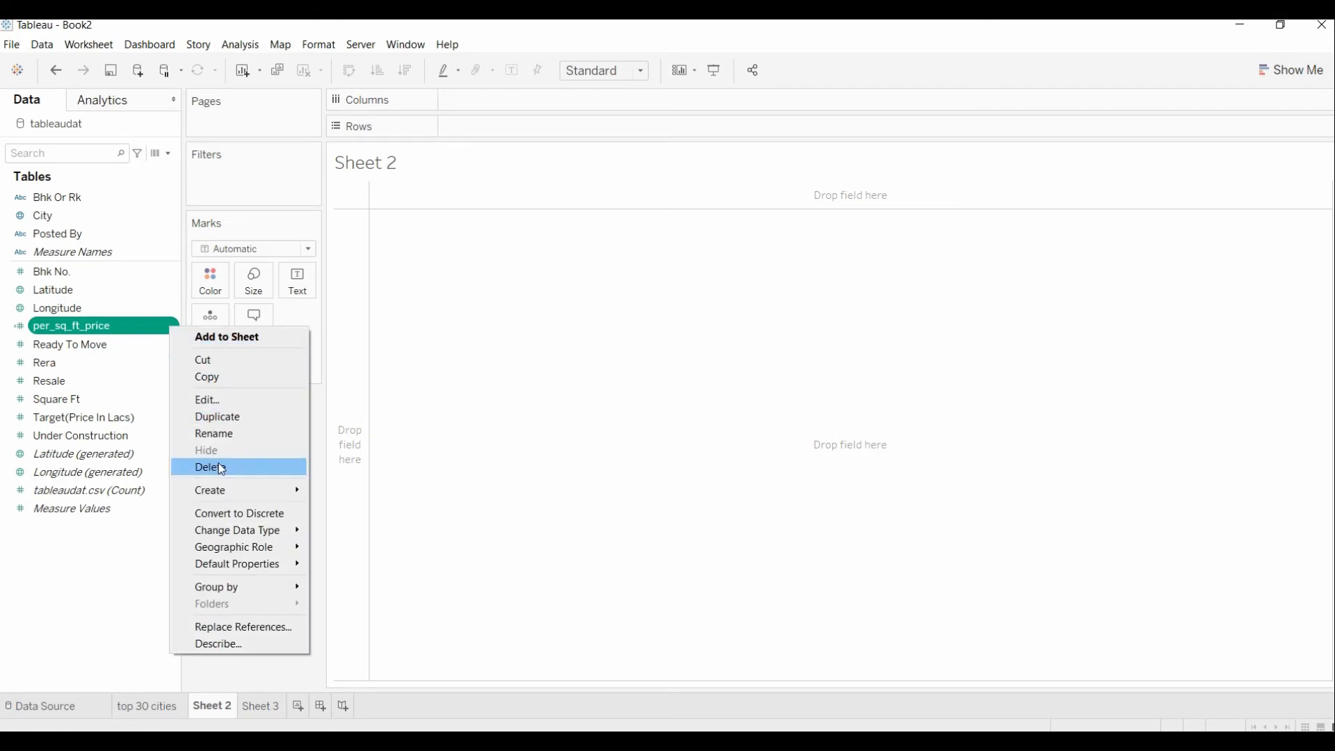
pyautogui.click(226, 401)
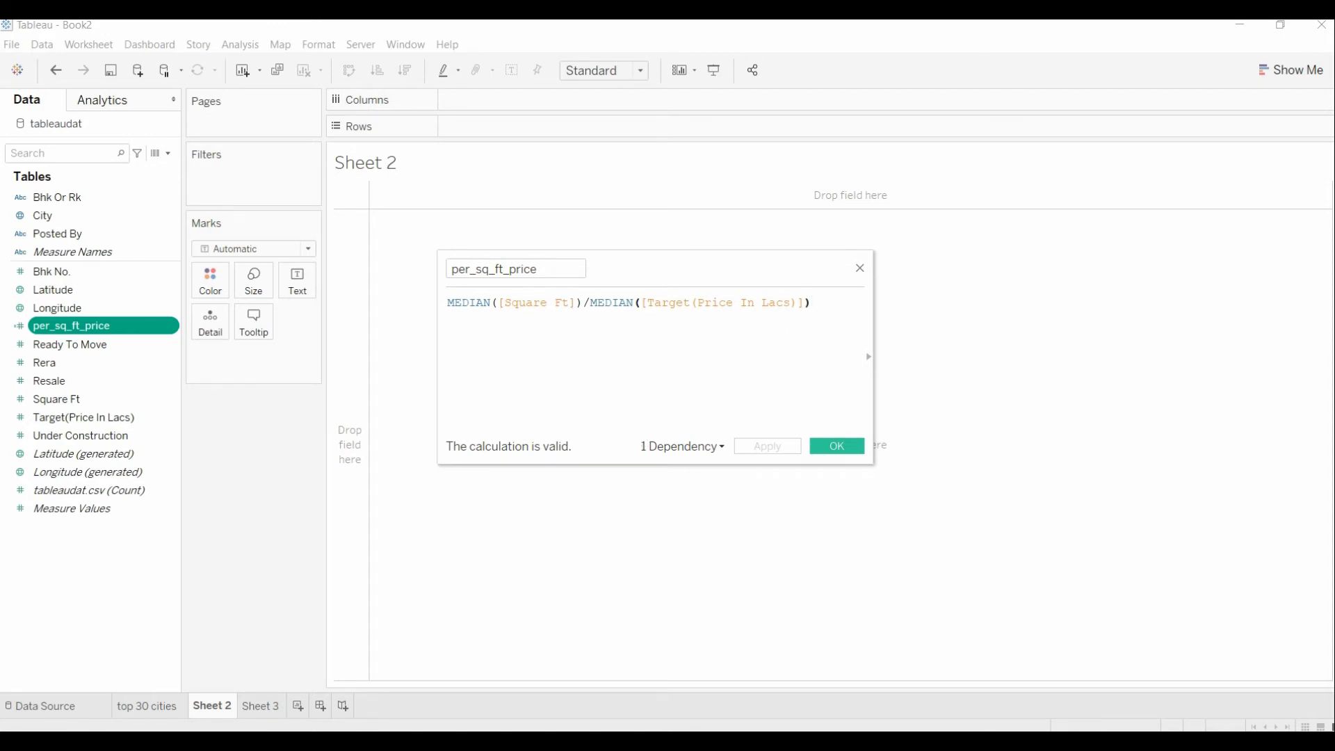
pyautogui.click(820, 447)
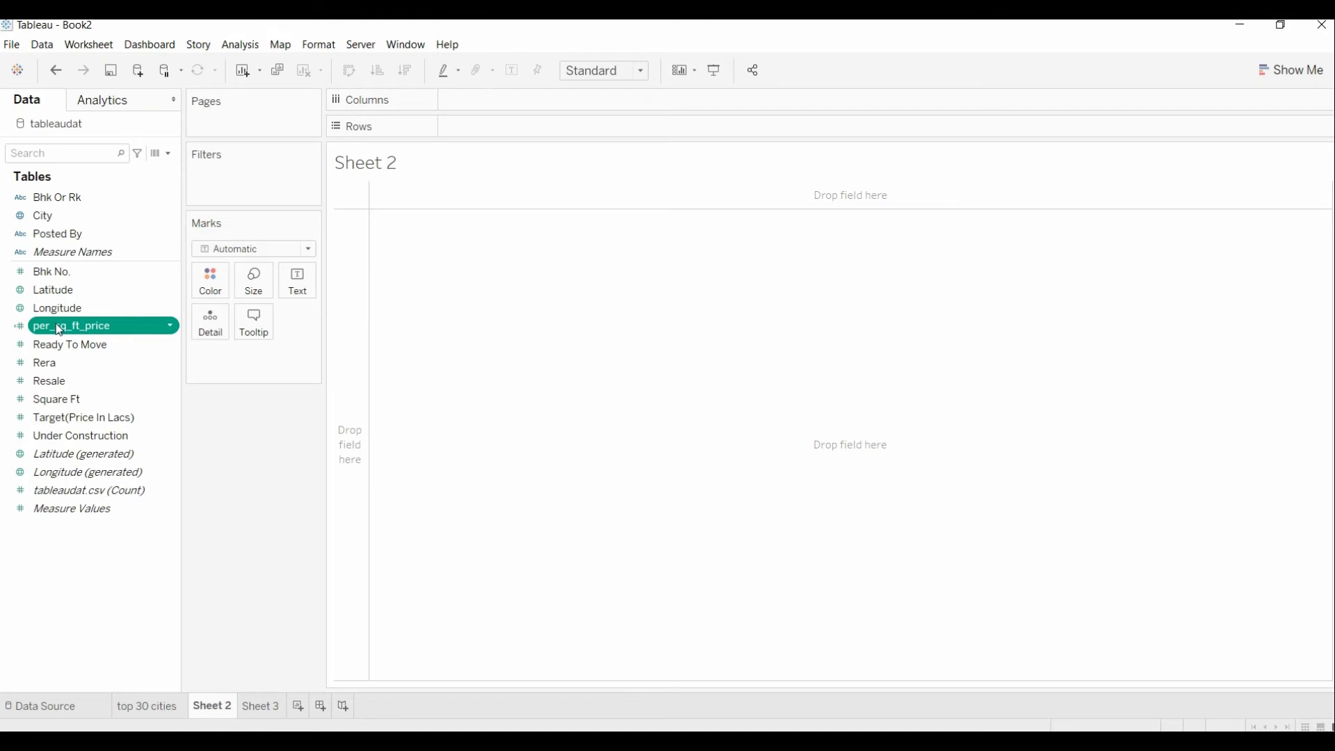
# Show per_sq_ft_price as the text value on Sheet 2 and add a City filter set to use all values
pyautogui.moveTo(59, 330); pyautogui.dragTo(508, 241)
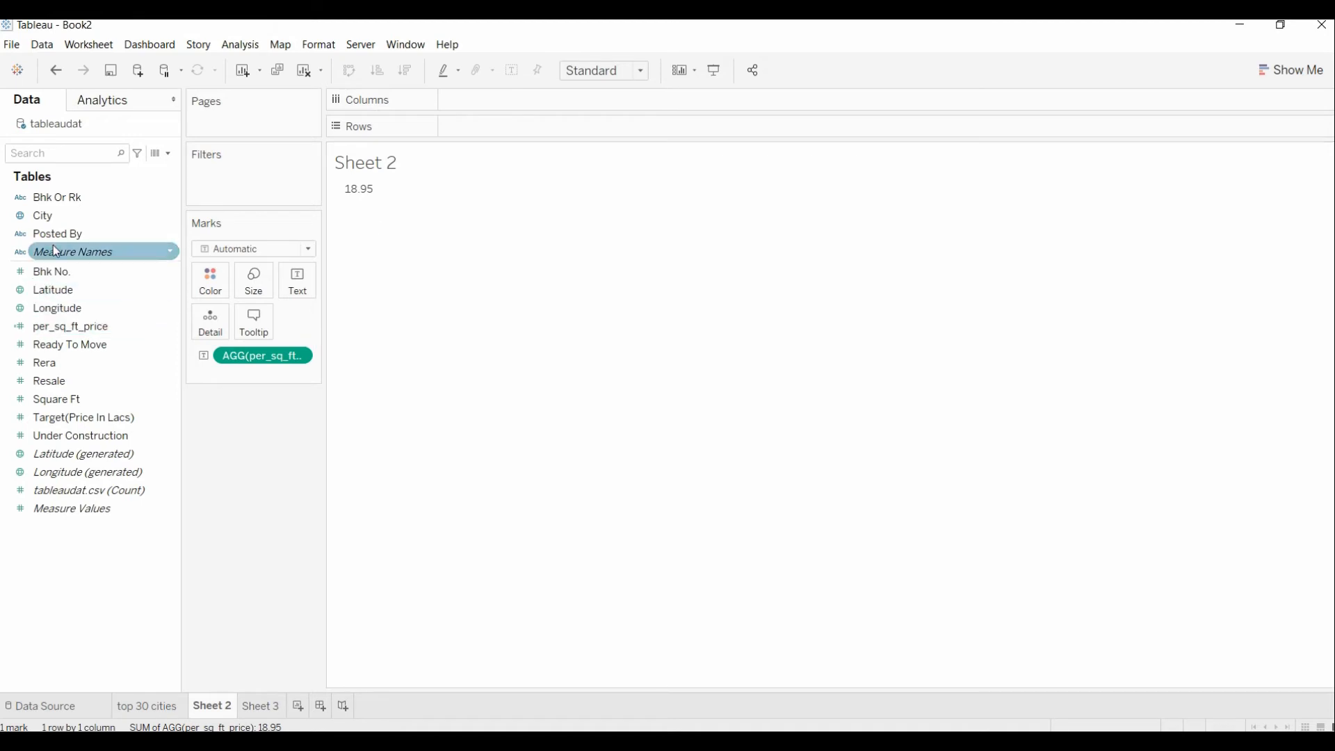
pyautogui.moveTo(64, 218); pyautogui.dragTo(219, 172)
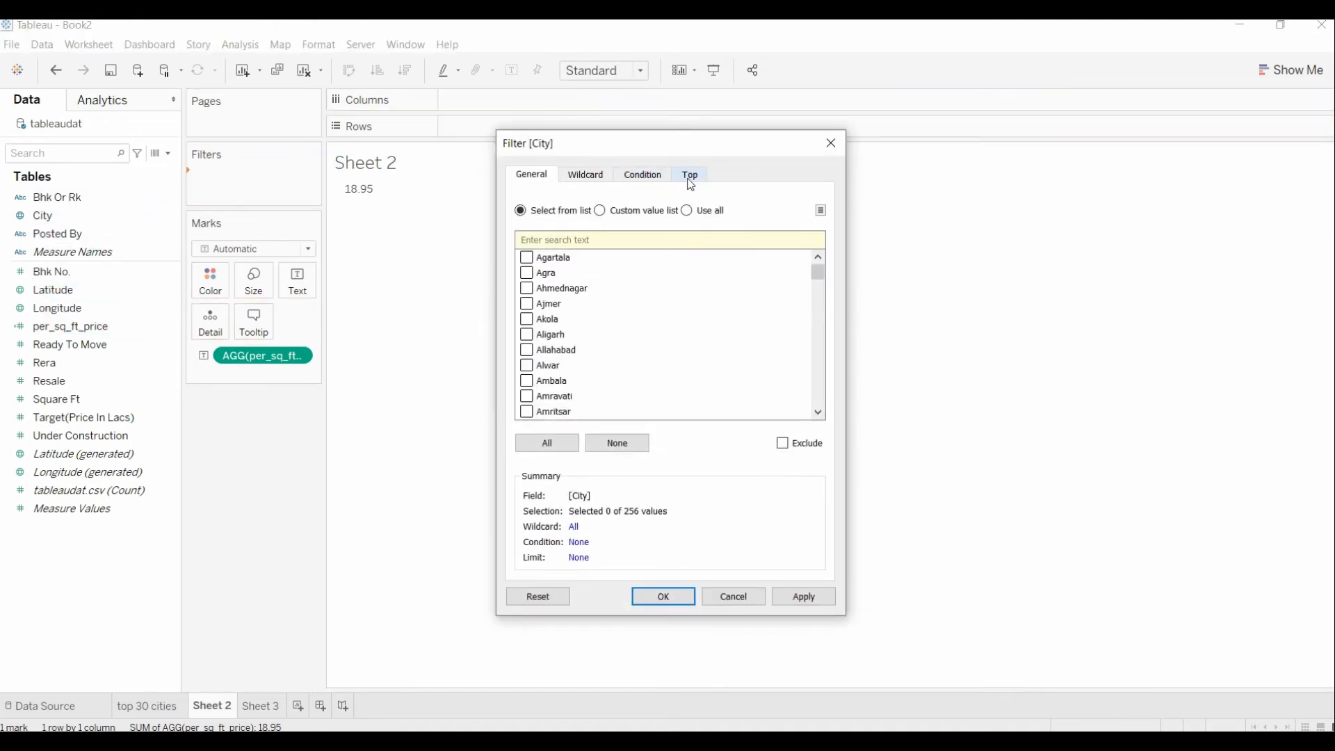
pyautogui.click(695, 177)
pyautogui.click(532, 176)
pyautogui.click(687, 210)
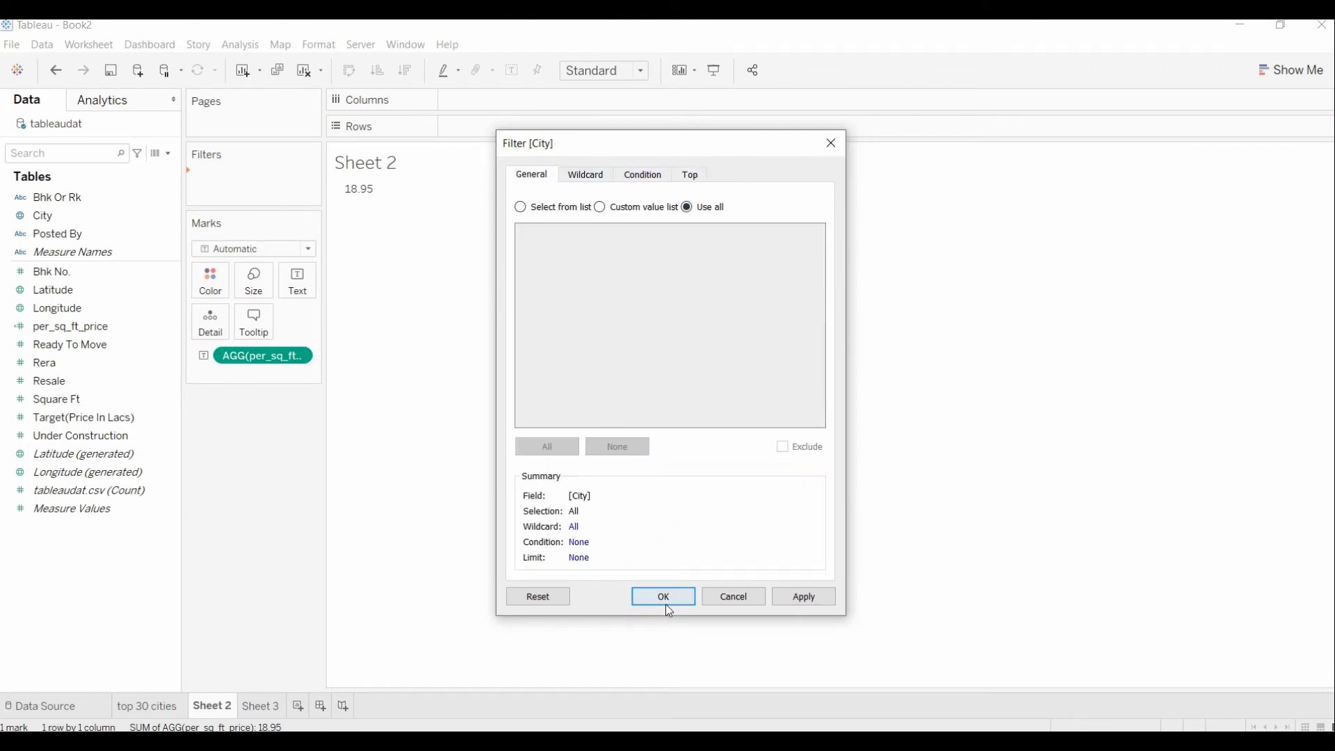
pyautogui.click(796, 598)
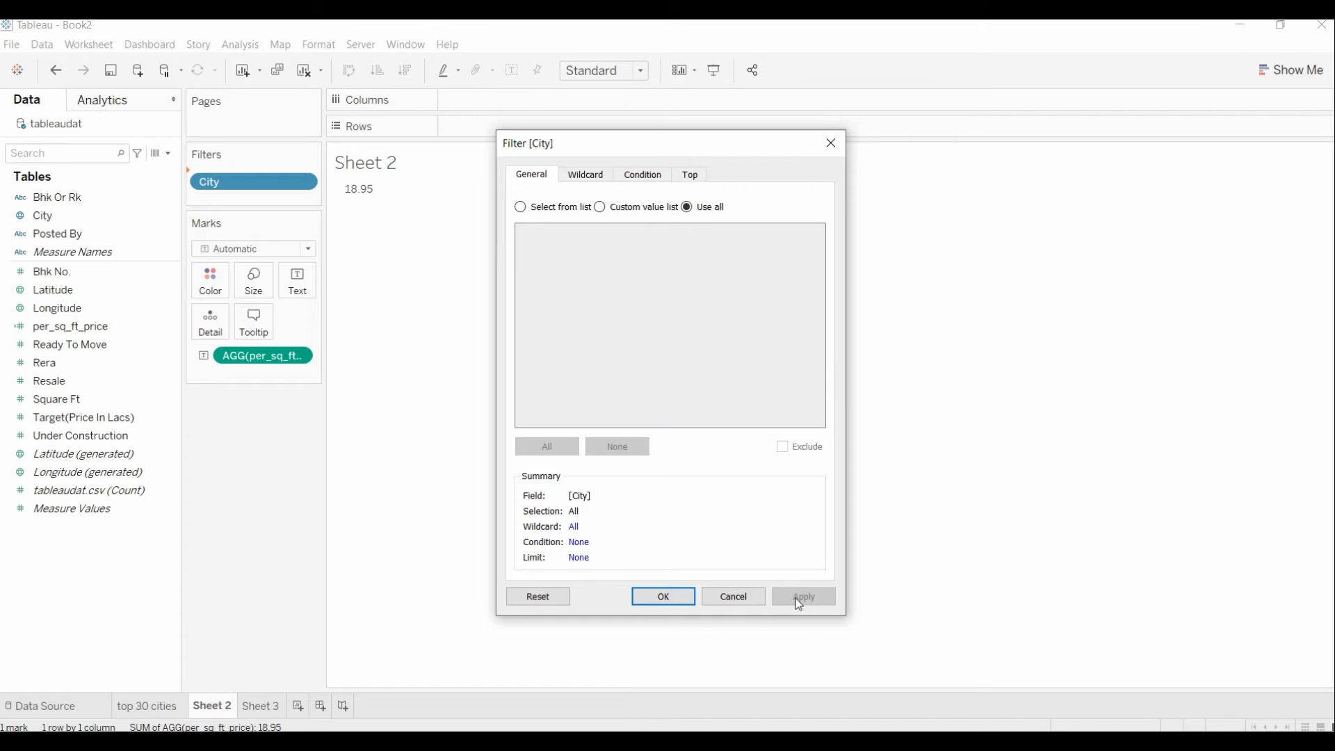
pyautogui.click(674, 599)
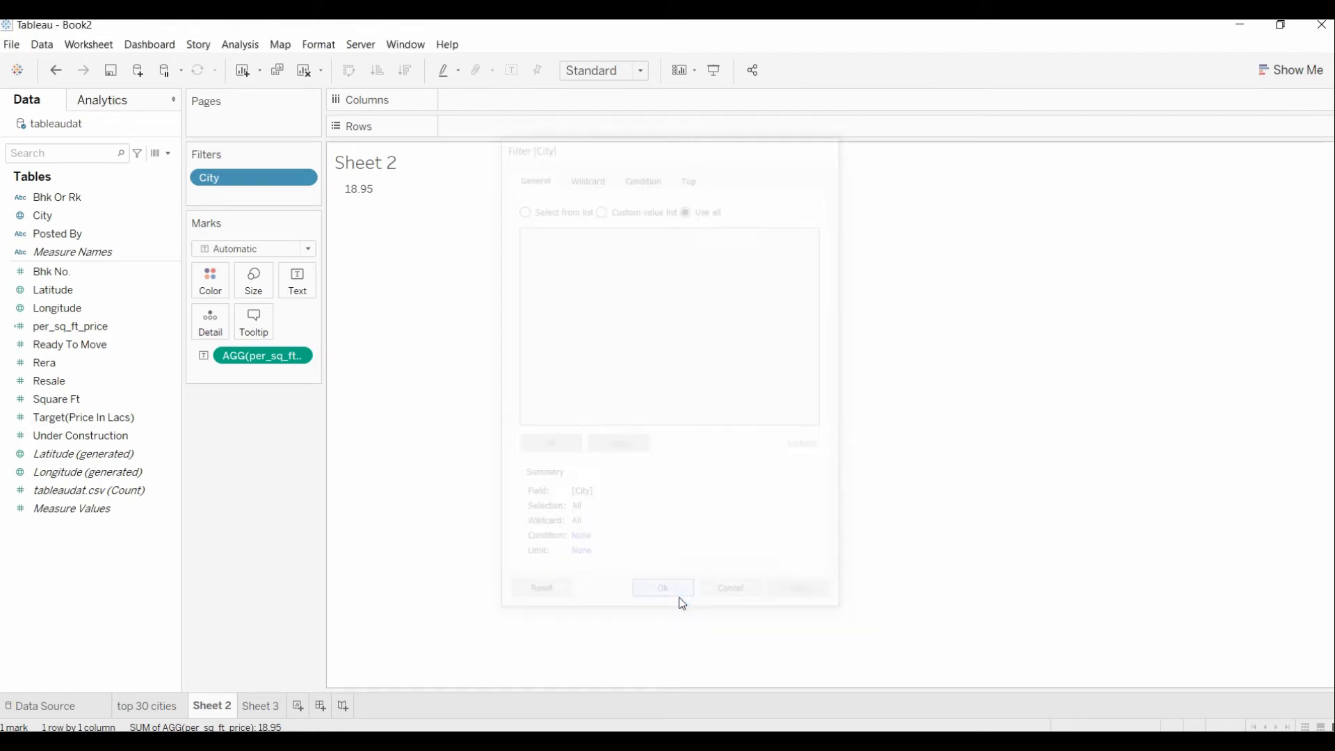
# Show the City filter on the sheet as a single-value dropdown and open its list of cities
pyautogui.click(304, 179)
pyautogui.click(250, 219)
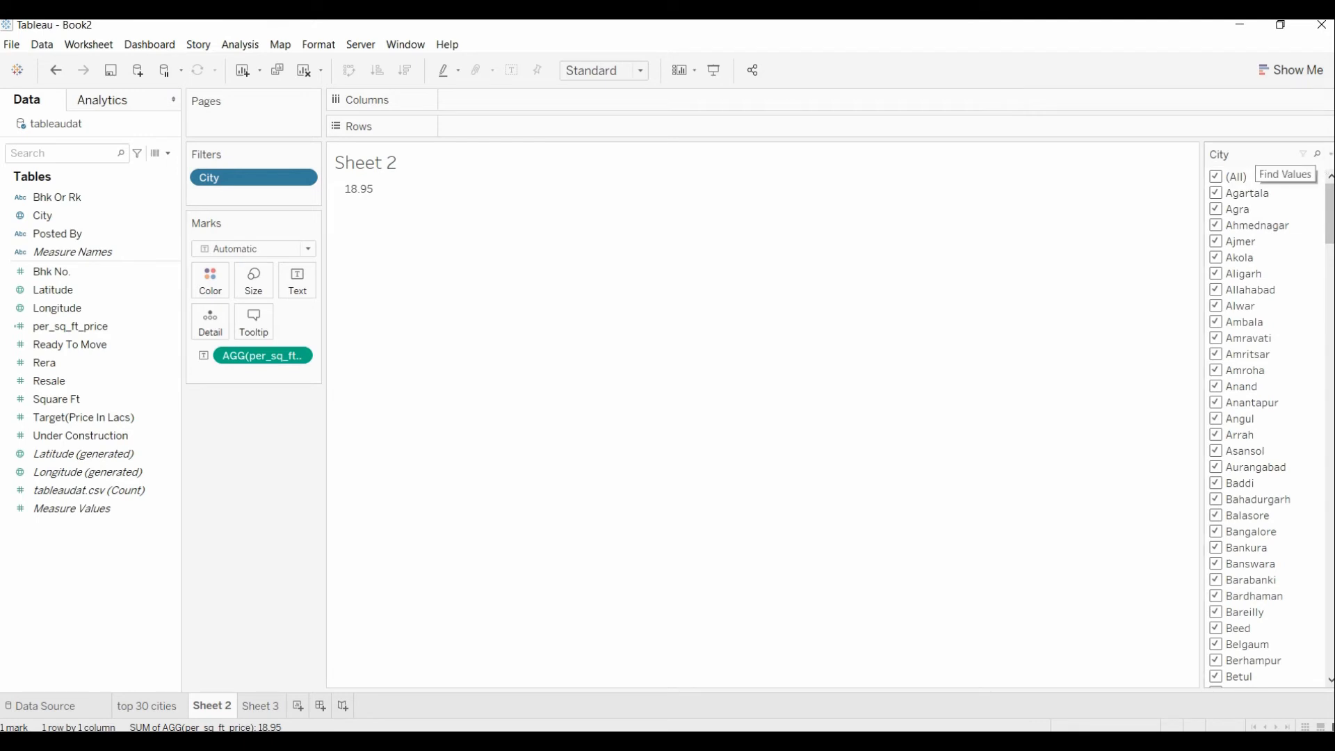
pyautogui.click(1330, 154)
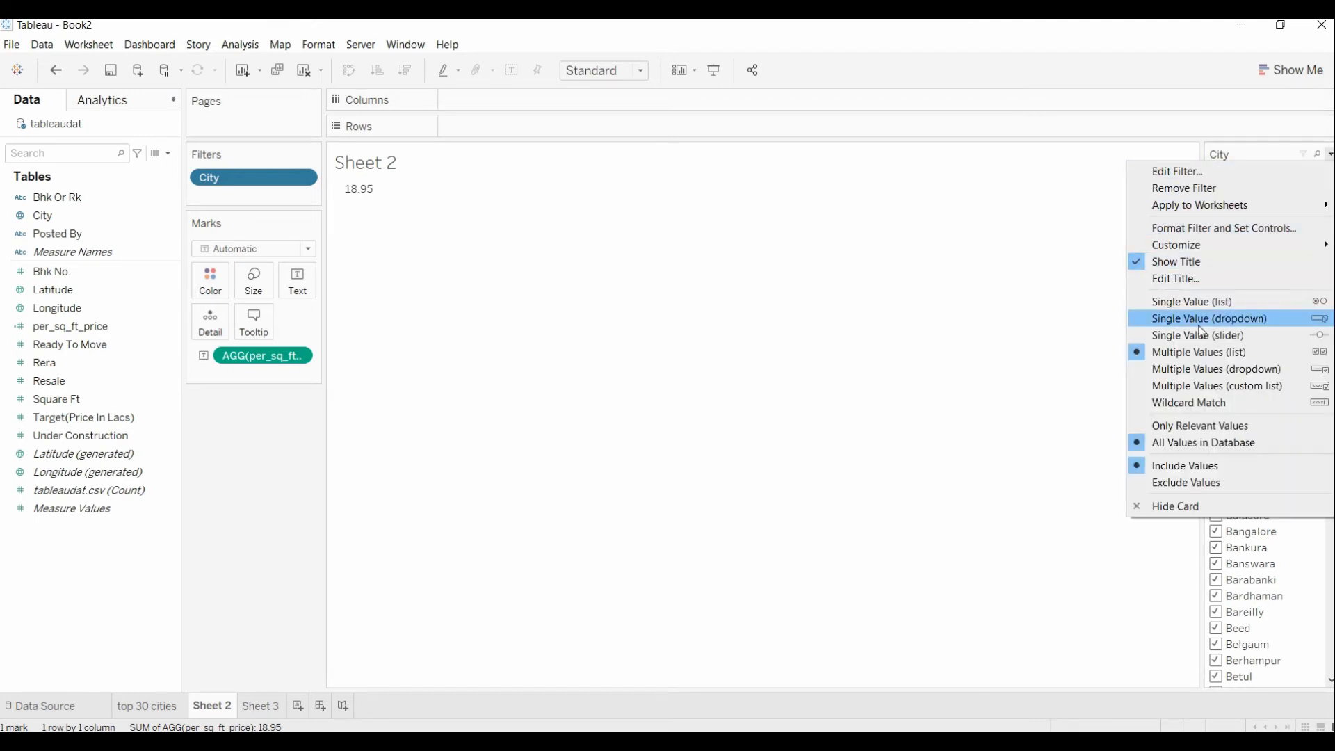
pyautogui.click(1243, 321)
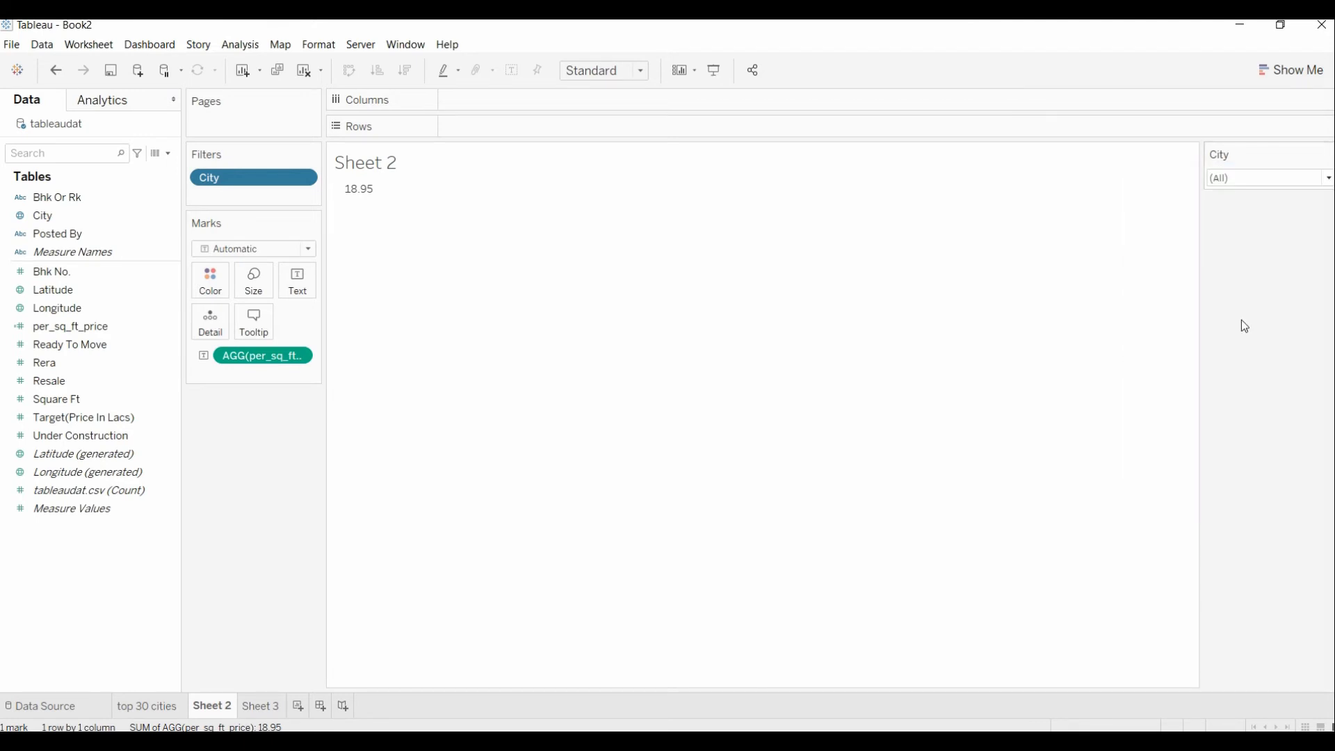
pyautogui.click(1328, 179)
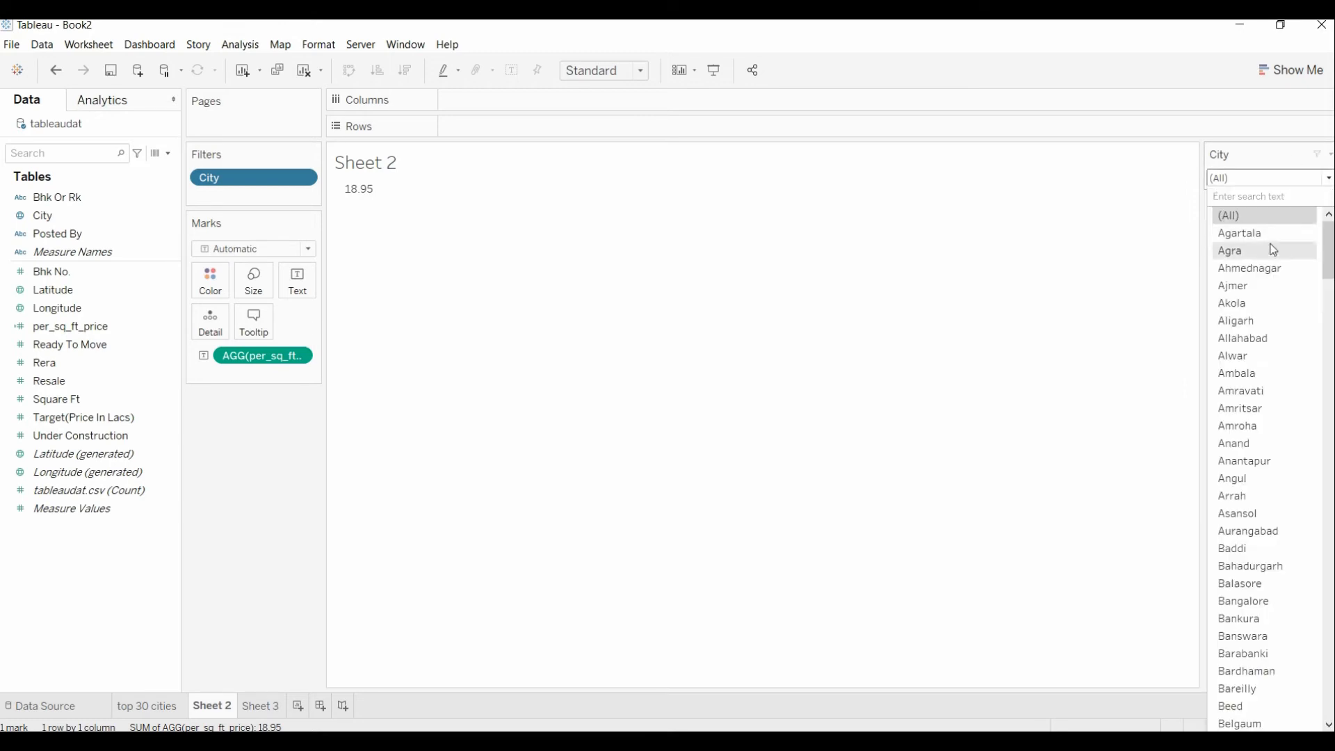
# Filter Sheet 2 to the city Dehradun and move the City filter card below the Marks card
pyautogui.scroll(-3, 1232, 438)
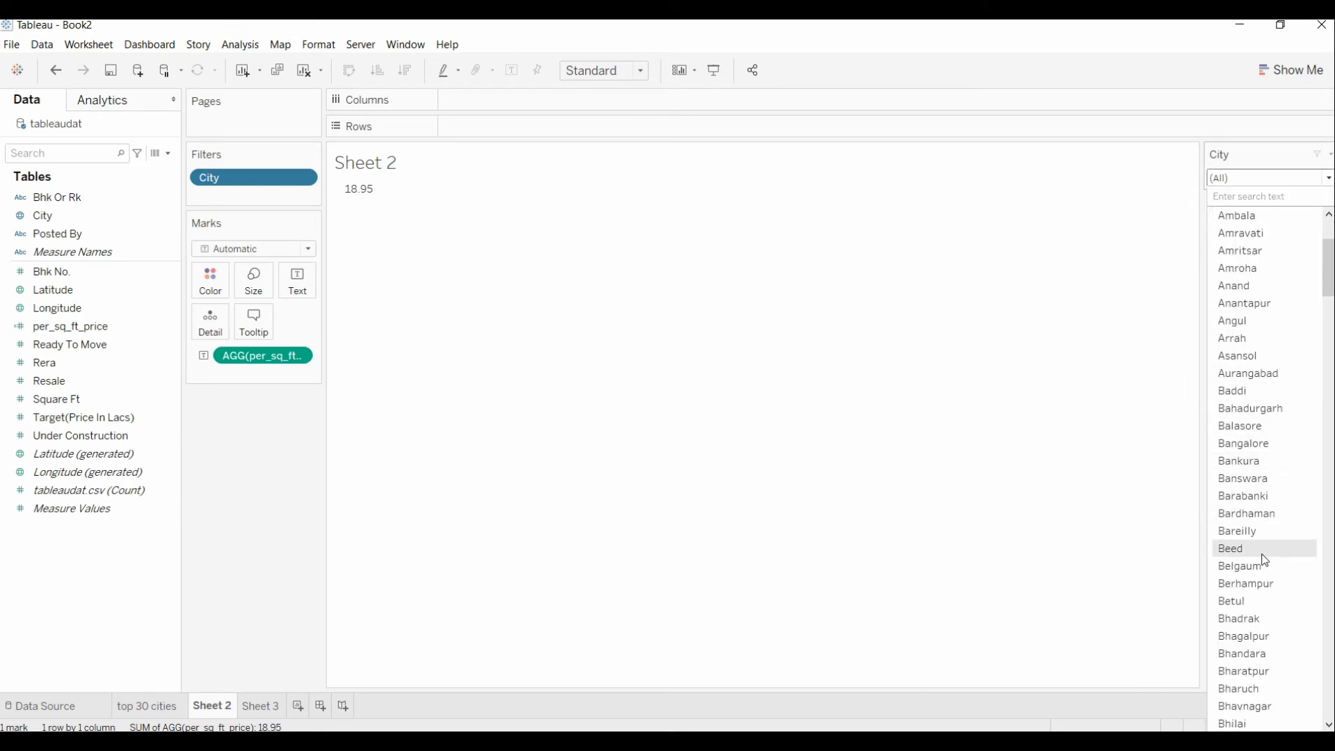
pyautogui.scroll(-10, 1263, 557)
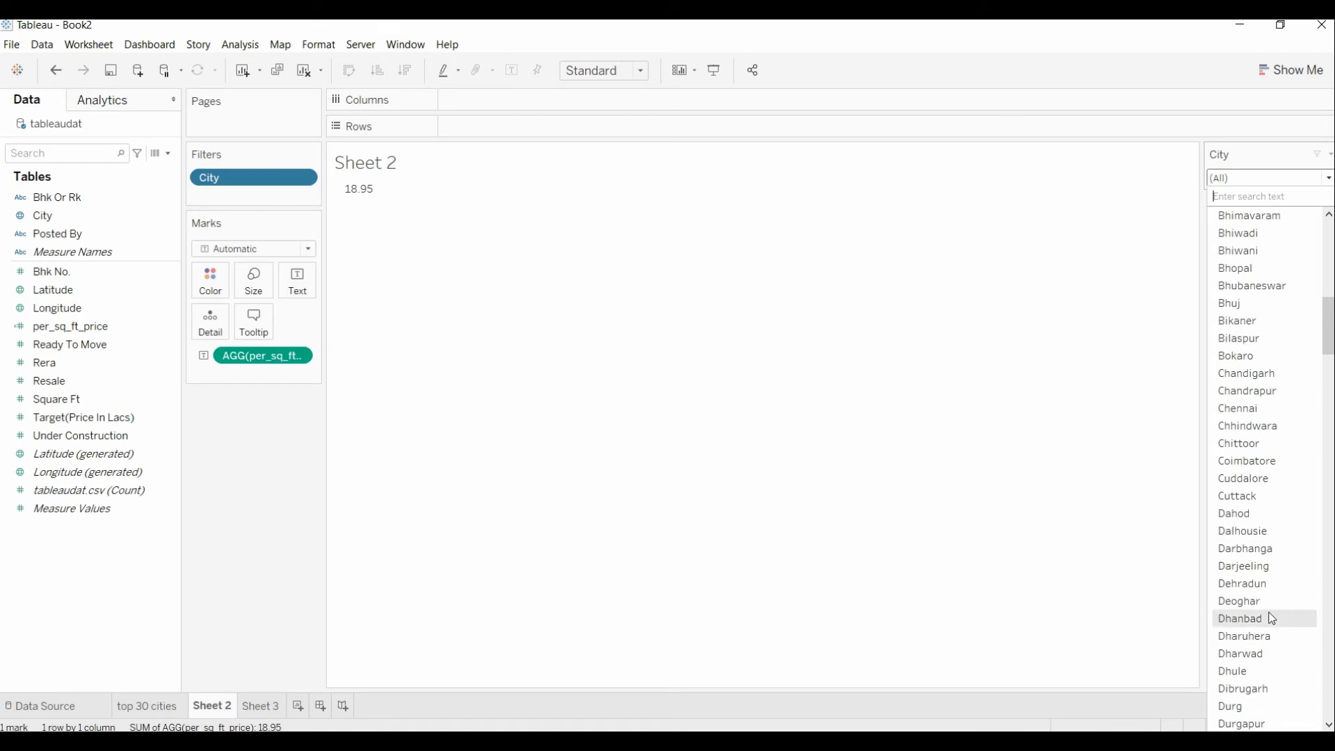
pyautogui.scroll(-2, 1272, 617)
pyautogui.click(1266, 479)
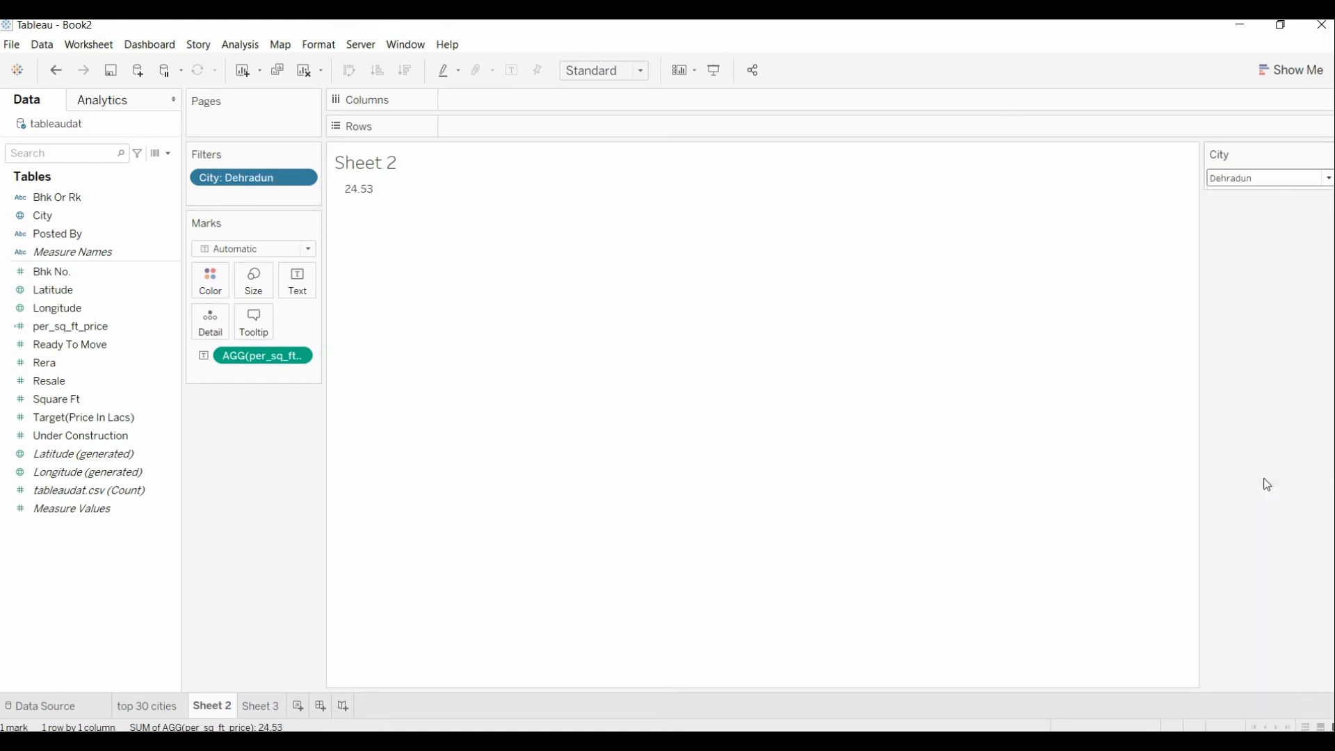
pyautogui.moveTo(1256, 152); pyautogui.dragTo(889, 422)
pyautogui.moveTo(1273, 150); pyautogui.dragTo(258, 415)
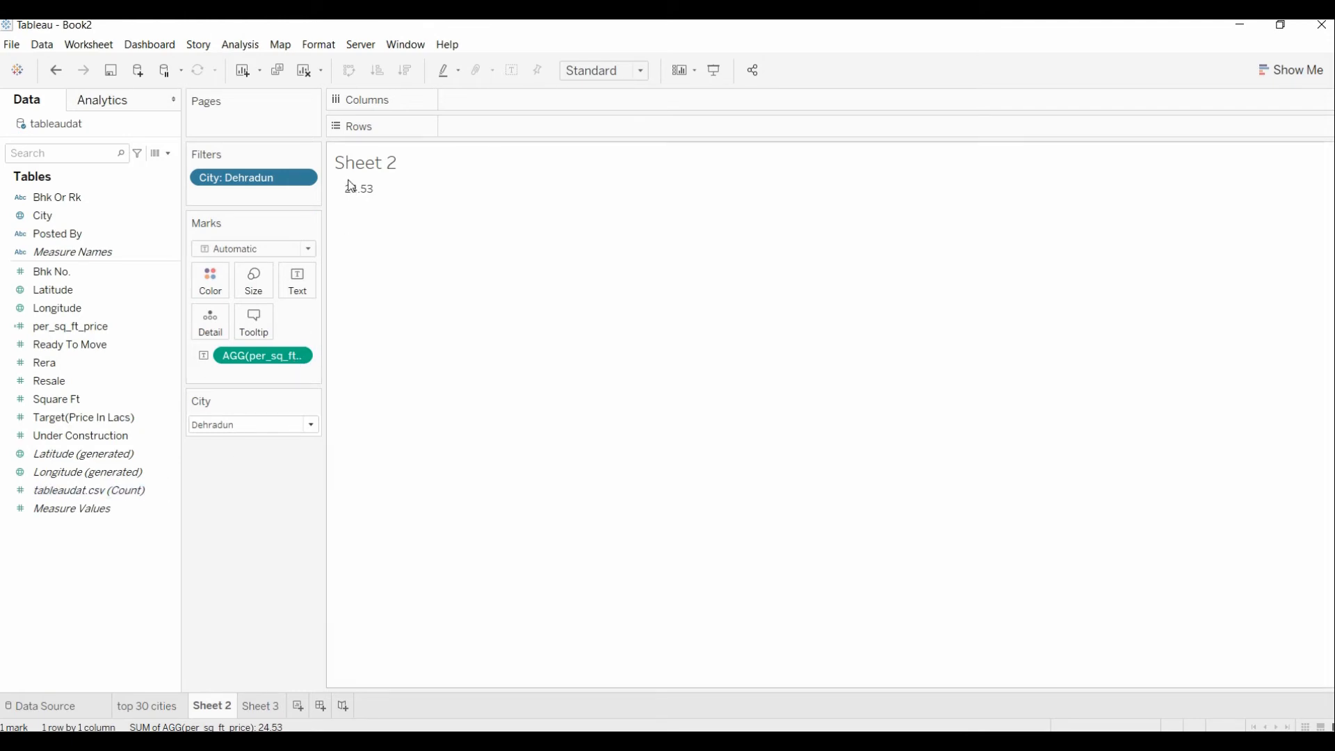
# Format the per_sq_ft_price value as custom currency with two decimals, the ₹ prefix and the suffix Lacs
pyautogui.moveTo(356, 201)
pyautogui.click(299, 356)
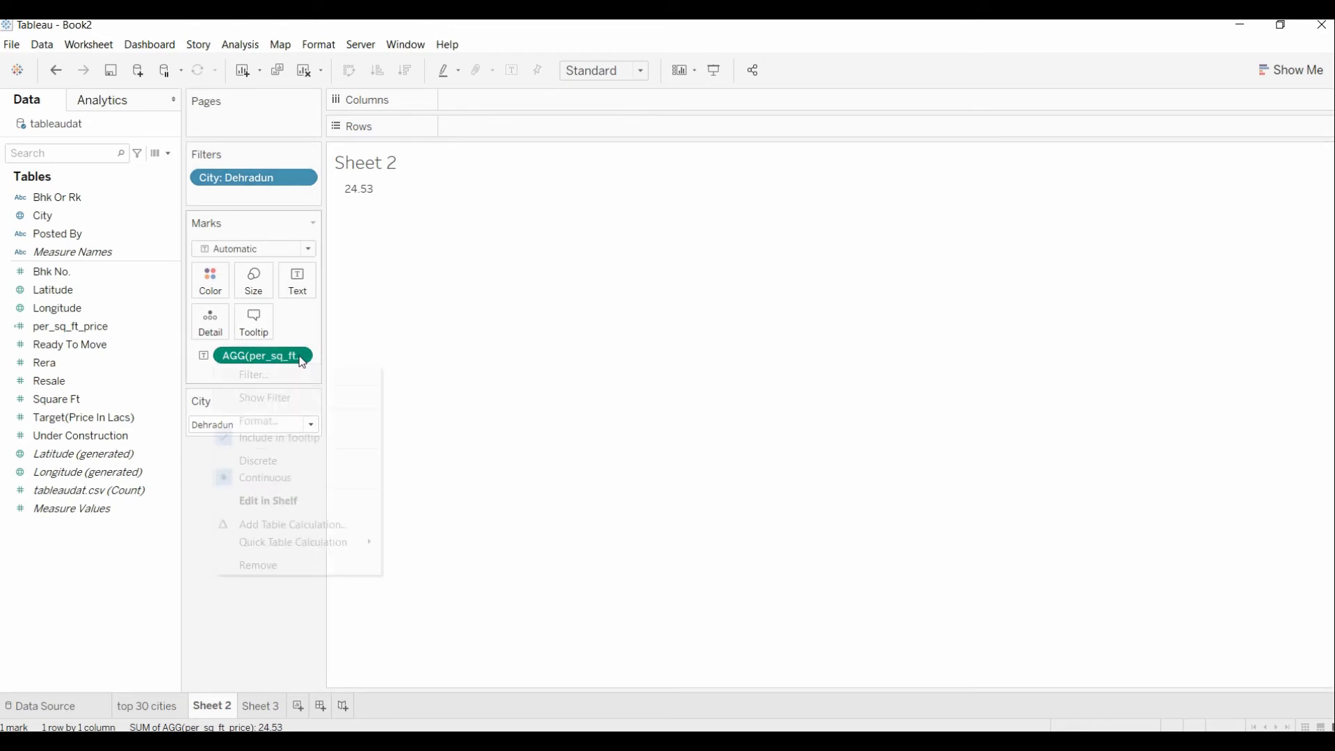
pyautogui.click(275, 422)
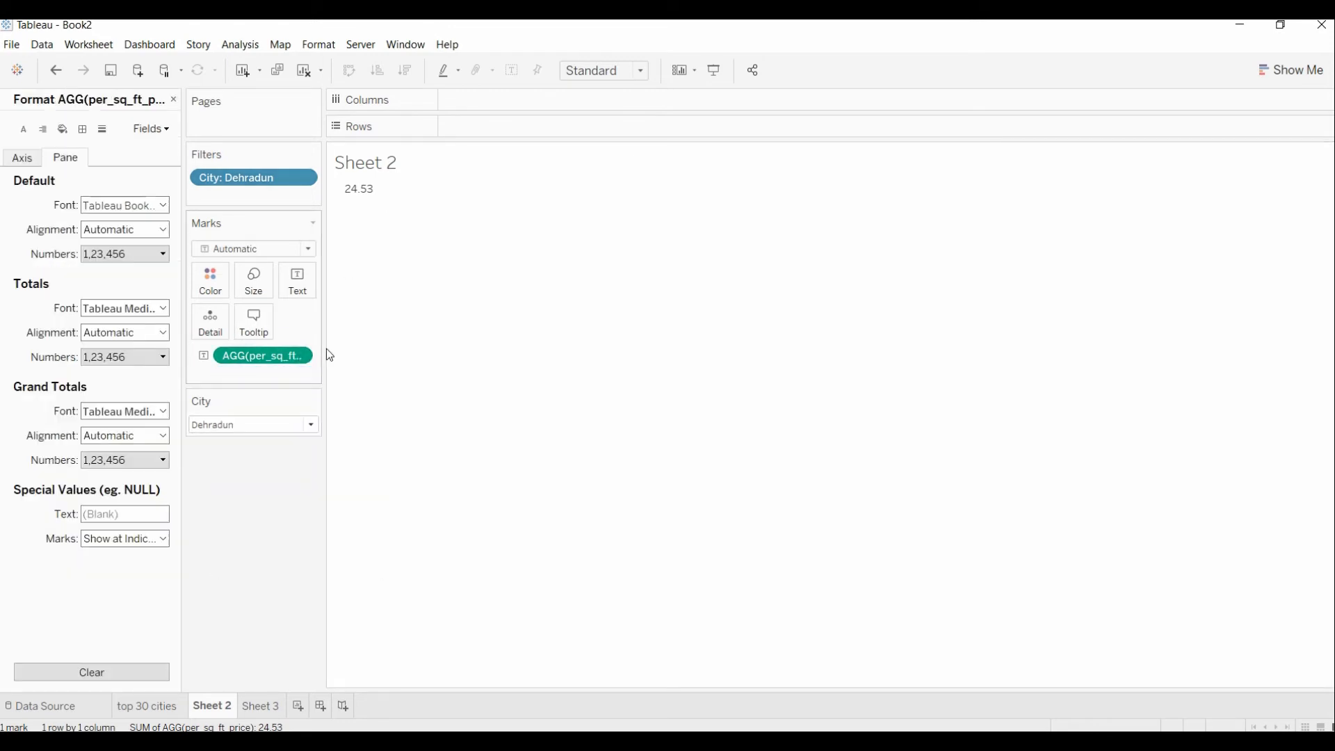
pyautogui.click(166, 254)
pyautogui.click(133, 325)
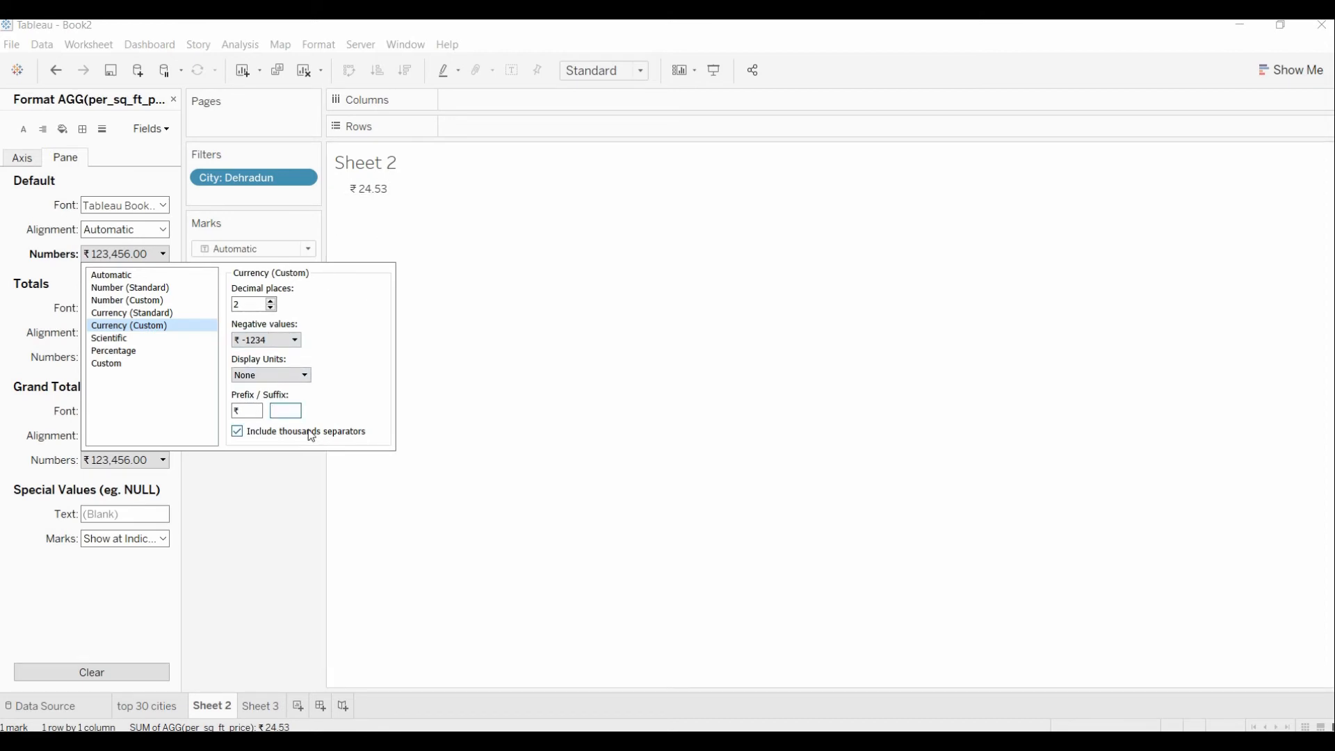
pyautogui.write('Lacs')
pyautogui.click(300, 478)
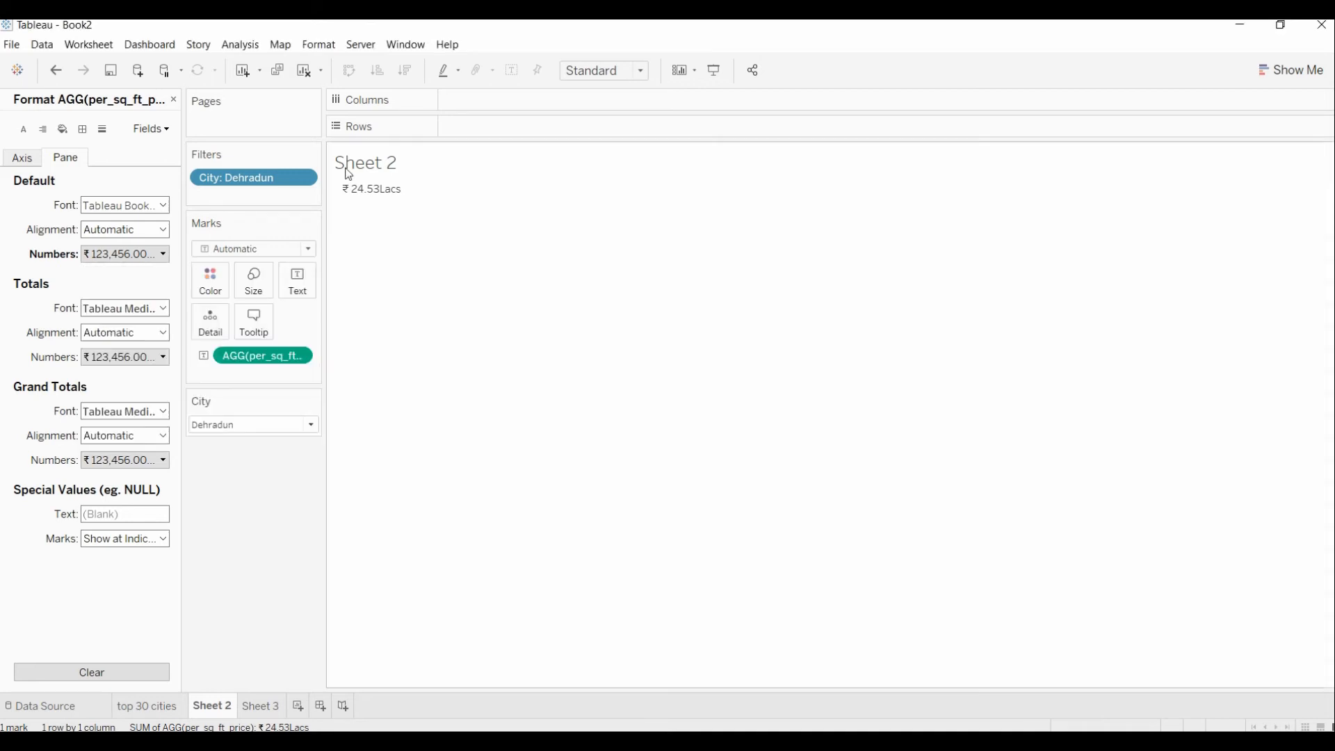
# Make the per_sq_ft_price value bold and set its font size to 24
pyautogui.click(164, 206)
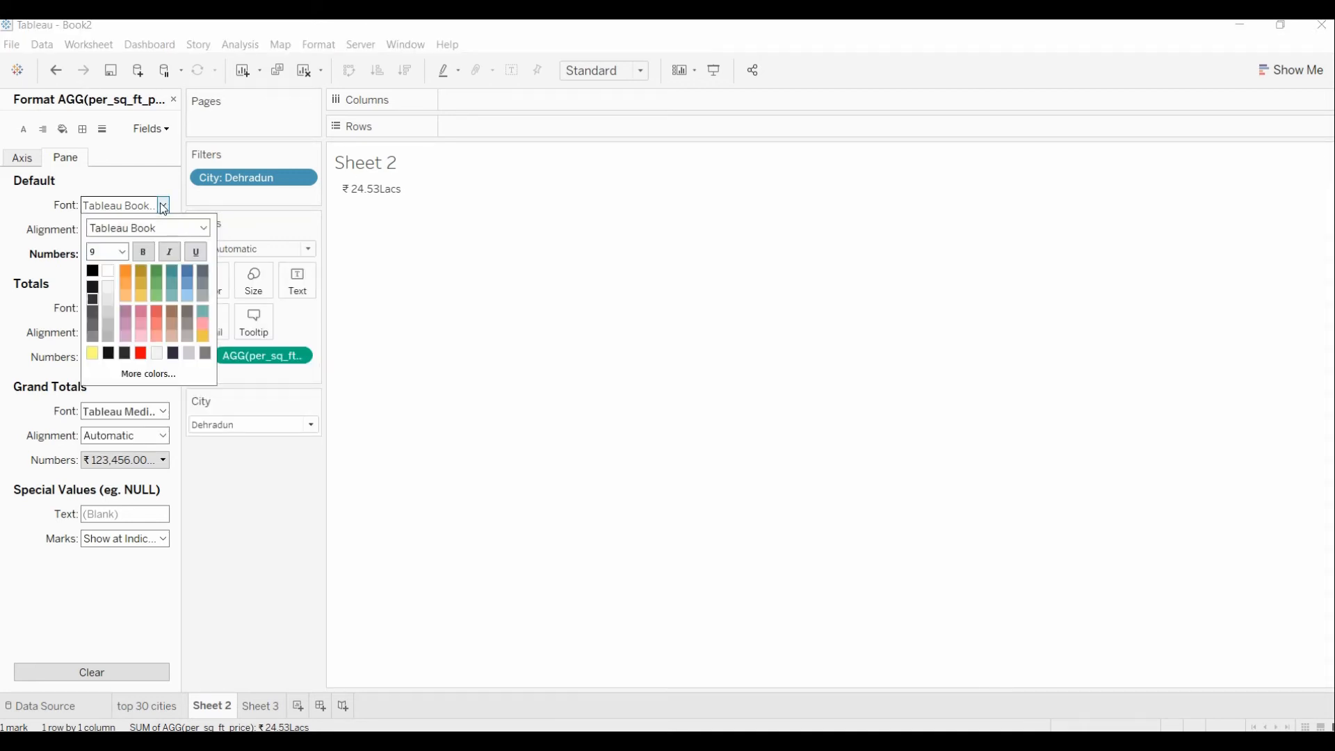
pyautogui.click(123, 253)
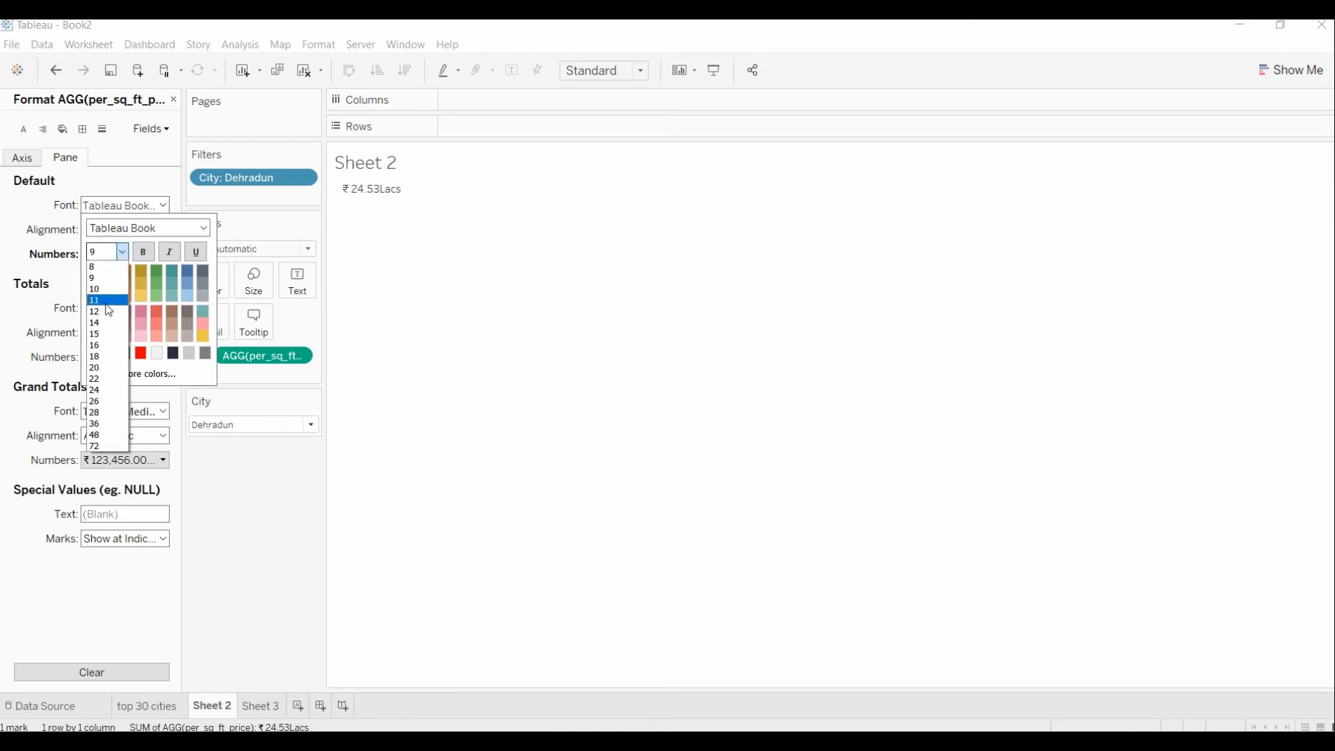
pyautogui.click(103, 357)
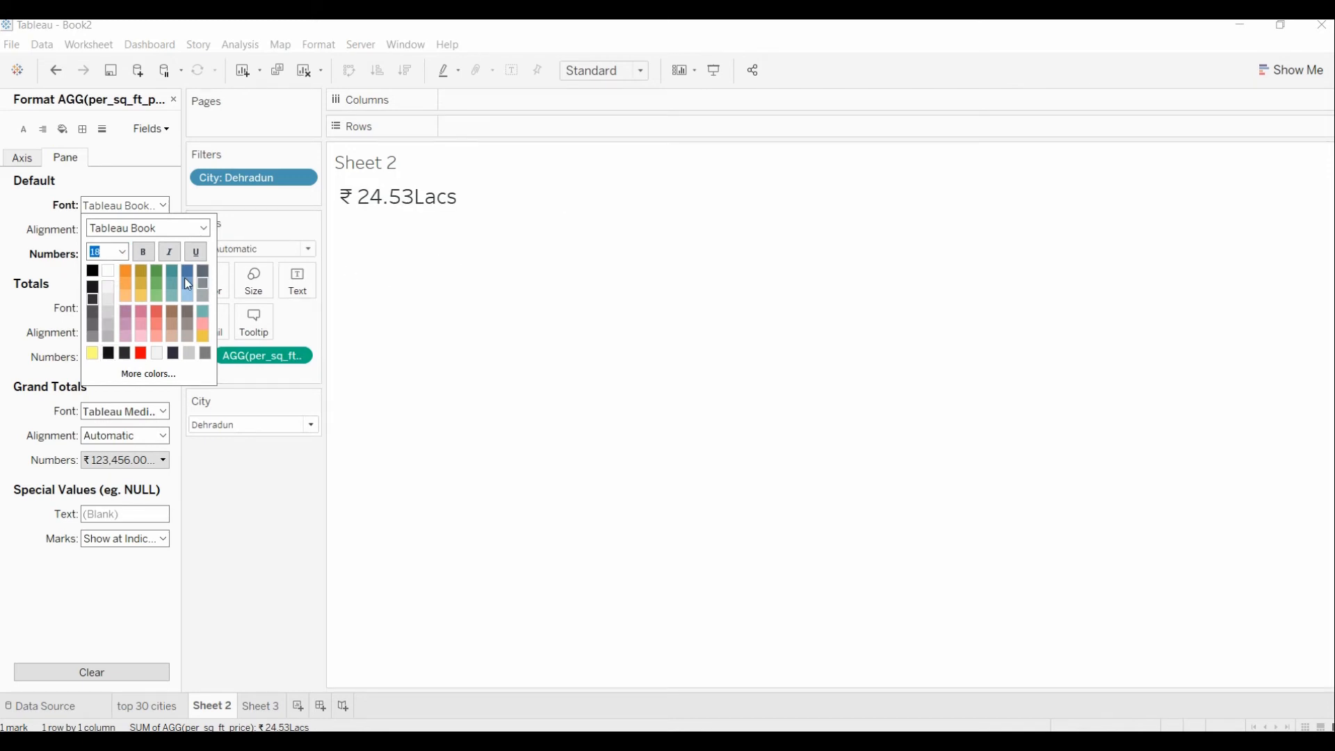
pyautogui.click(146, 253)
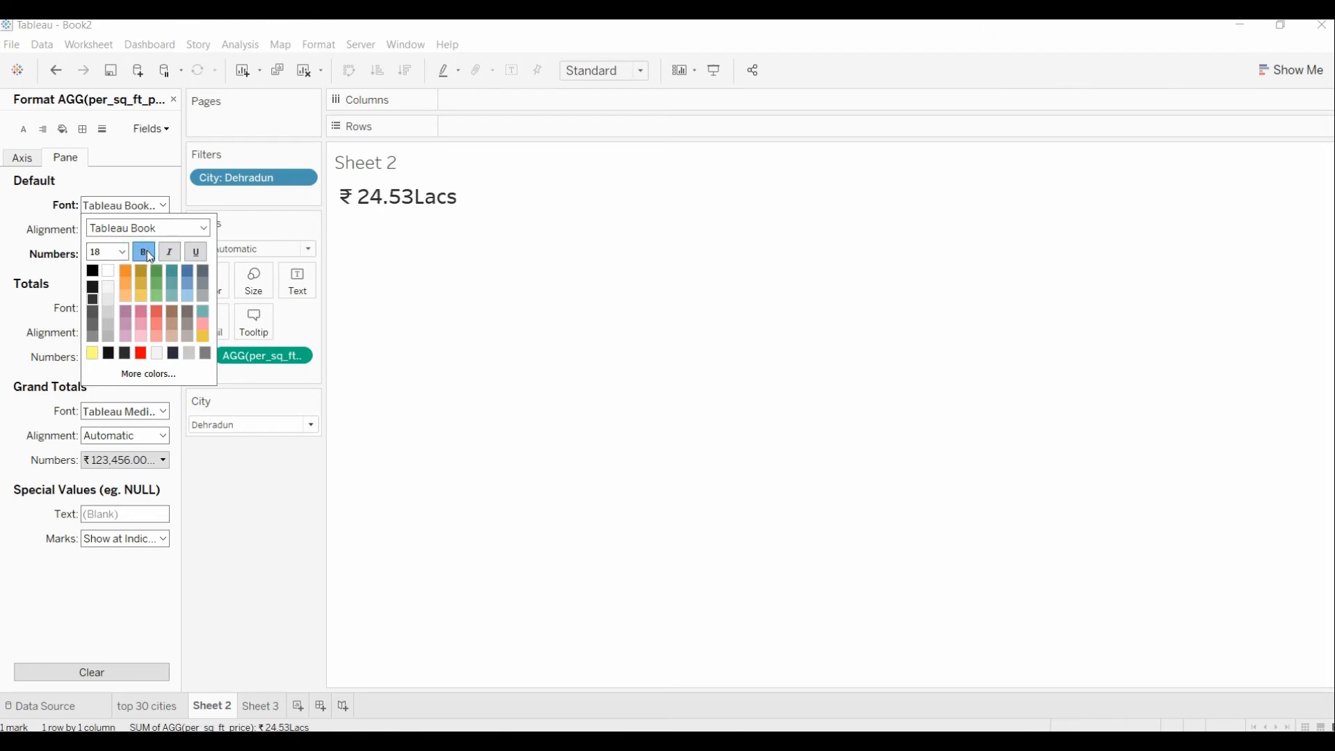
pyautogui.click(122, 252)
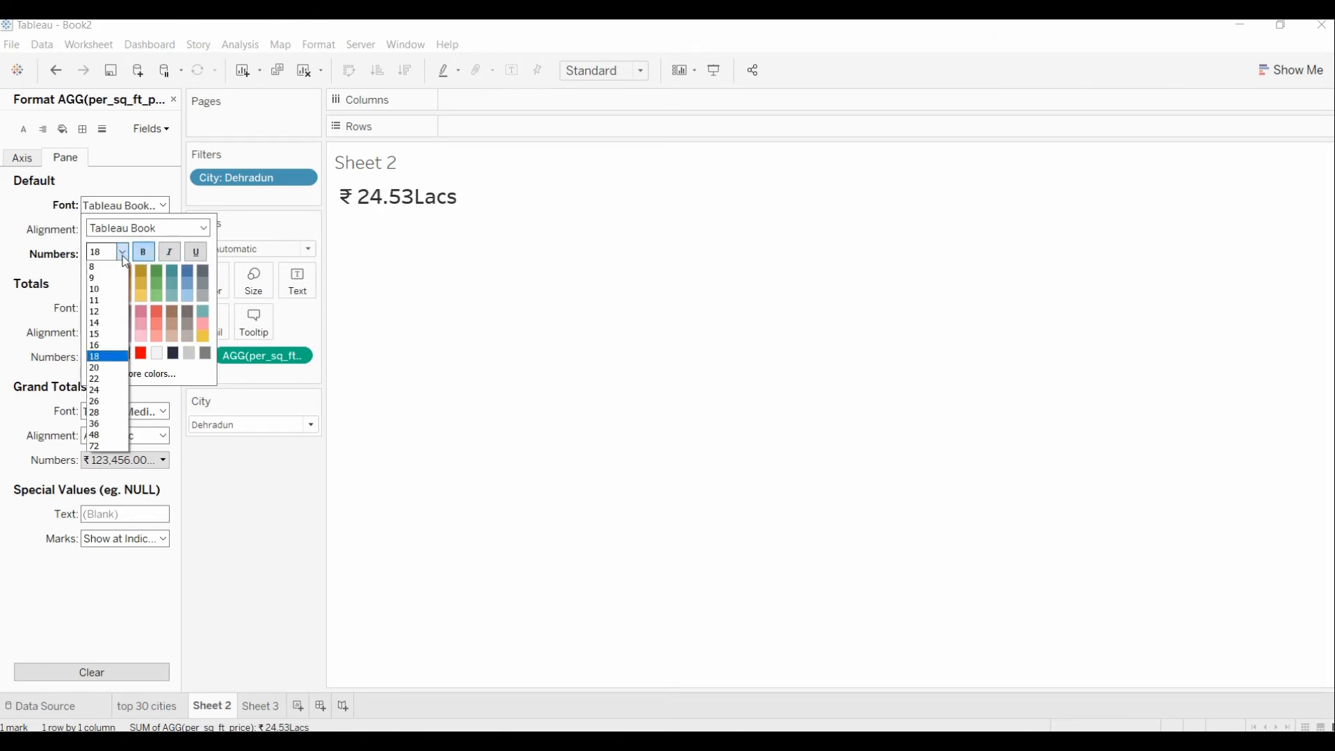
pyautogui.click(98, 389)
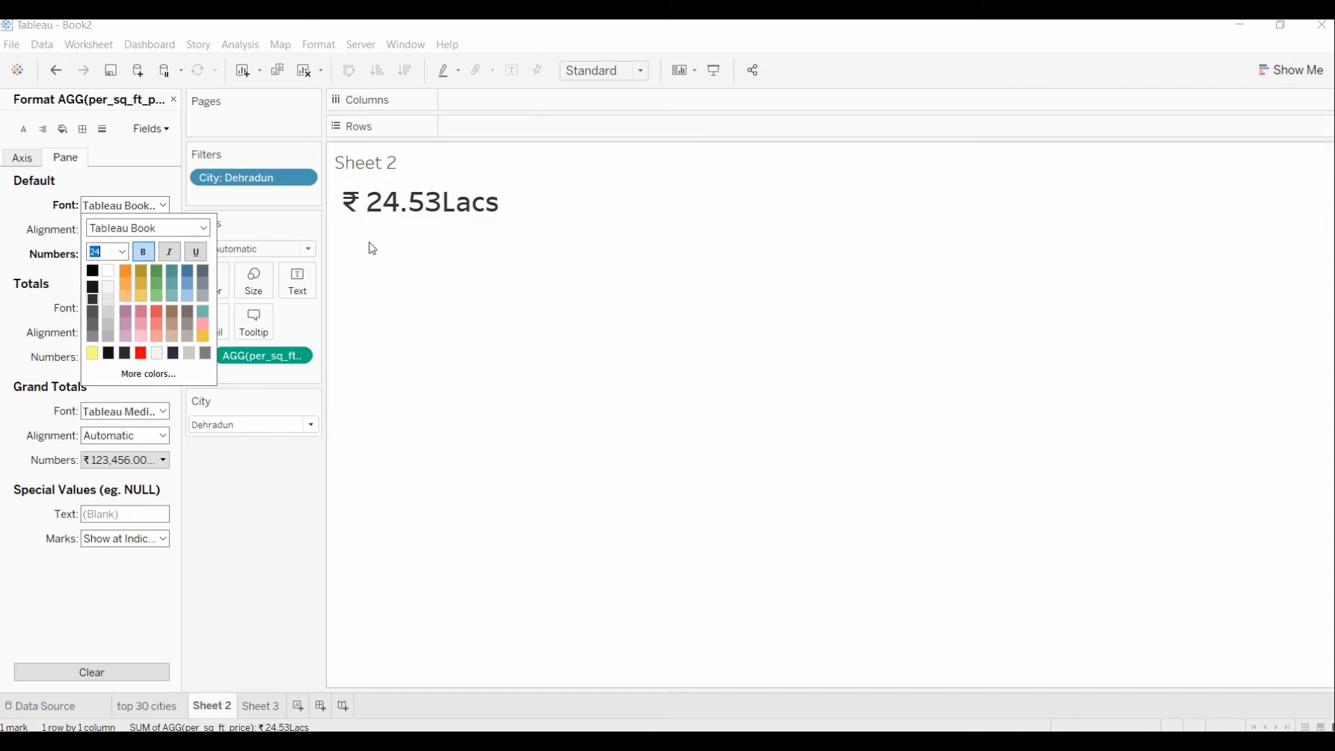
pyautogui.click(242, 515)
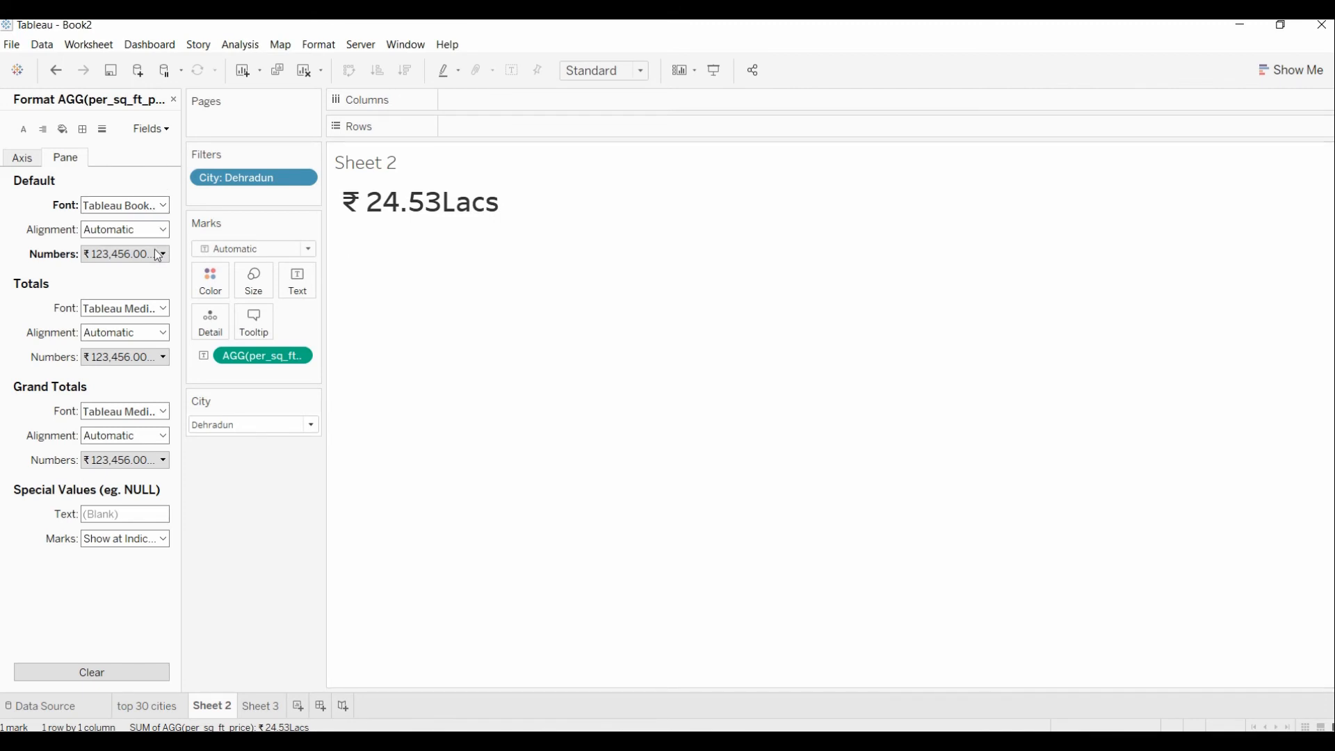
# Set the font color of the per_sq_ft_price value to yellow (#ffff00)
pyautogui.click(164, 206)
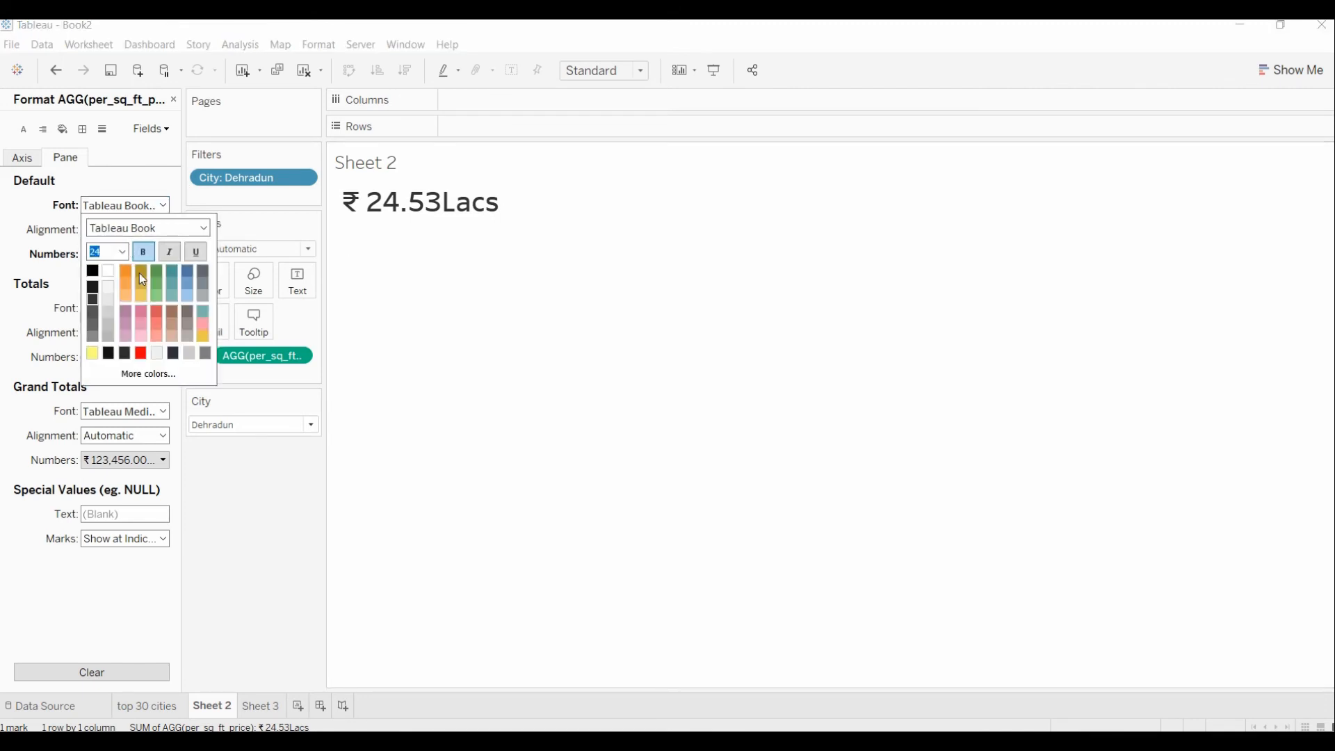
pyautogui.click(148, 374)
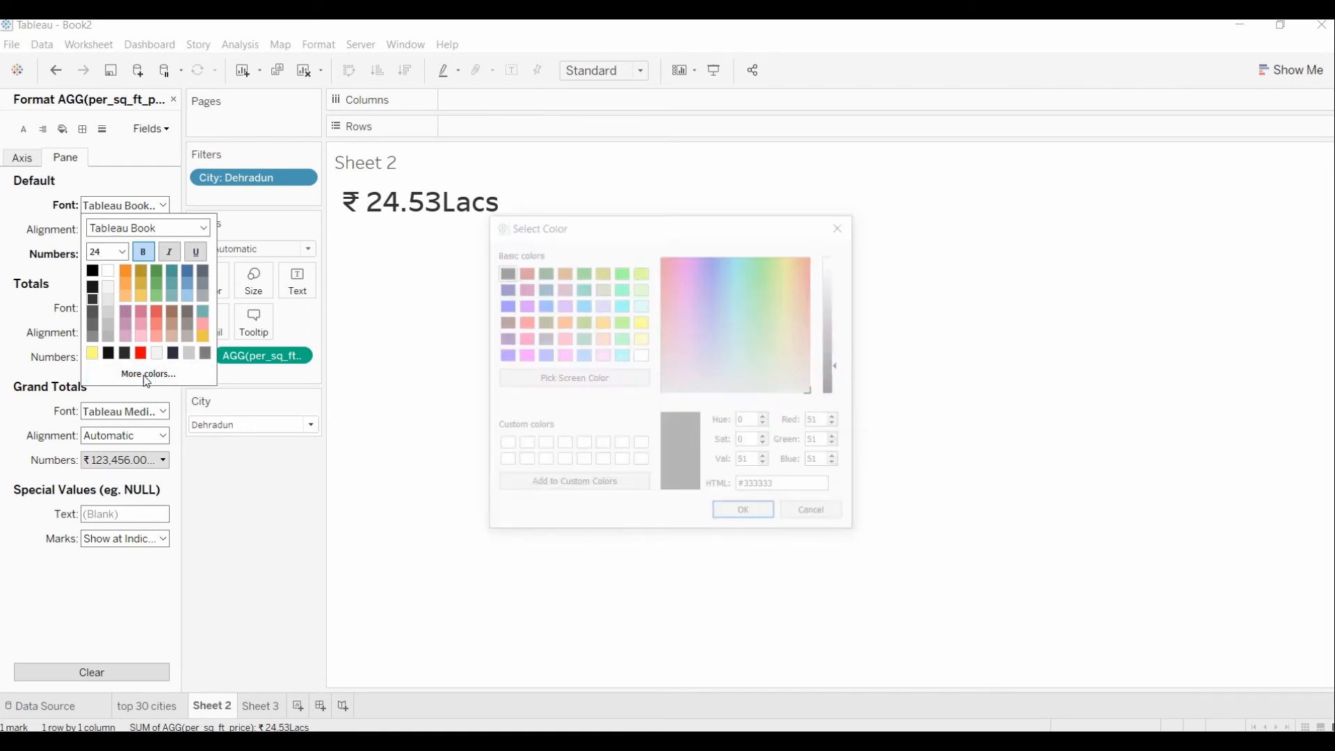
pyautogui.click(640, 321)
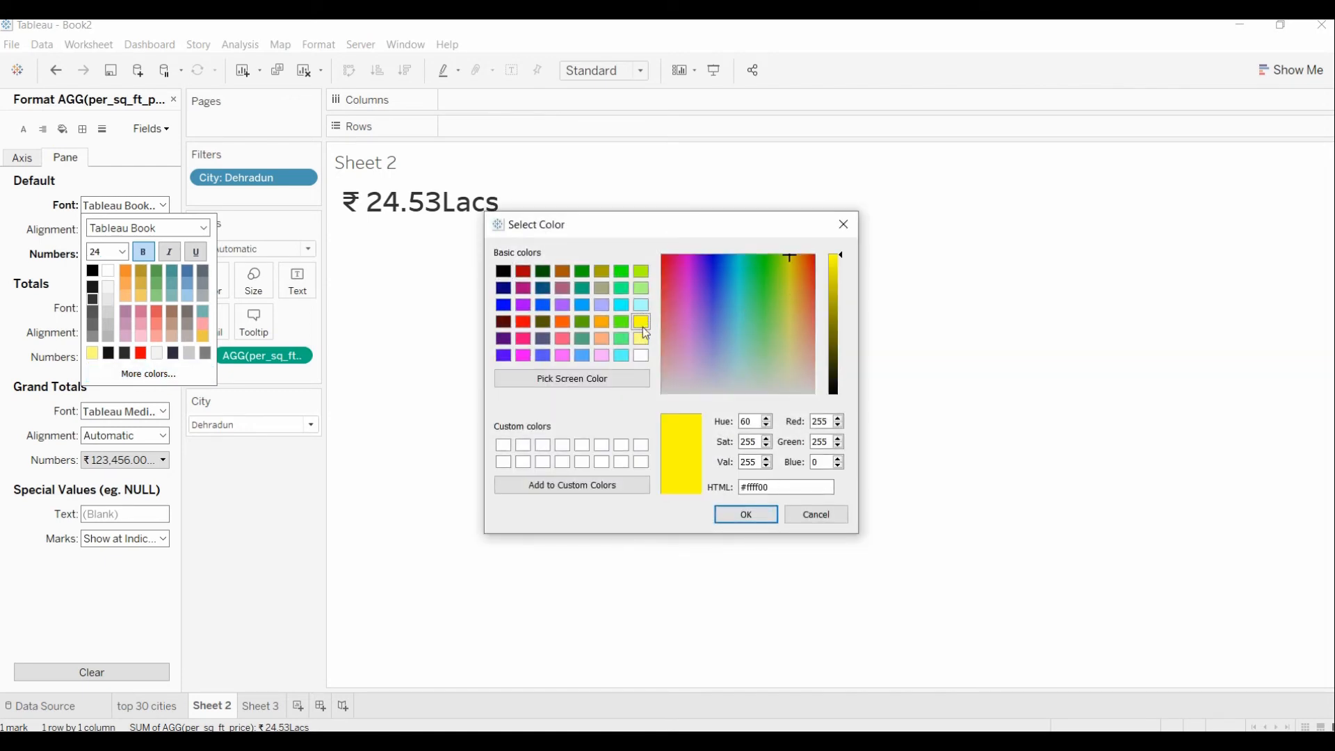
pyautogui.click(727, 514)
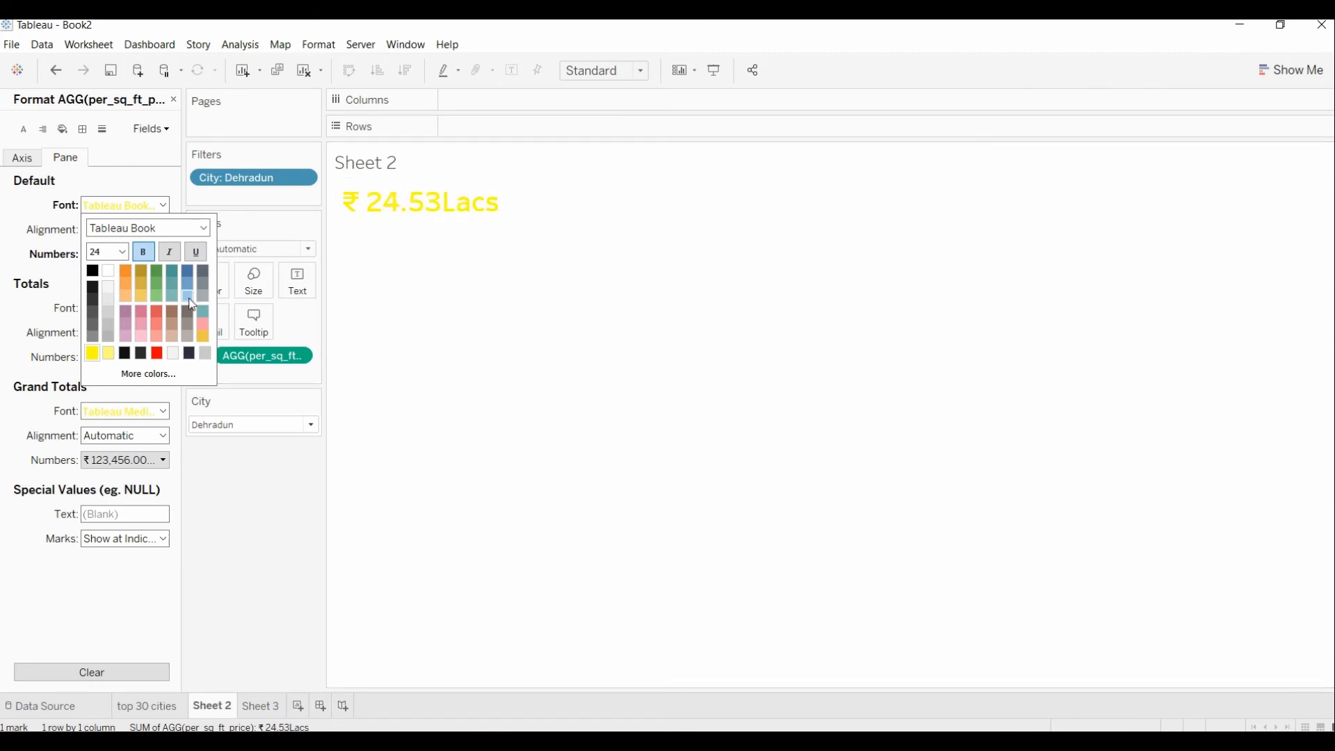
pyautogui.click(240, 484)
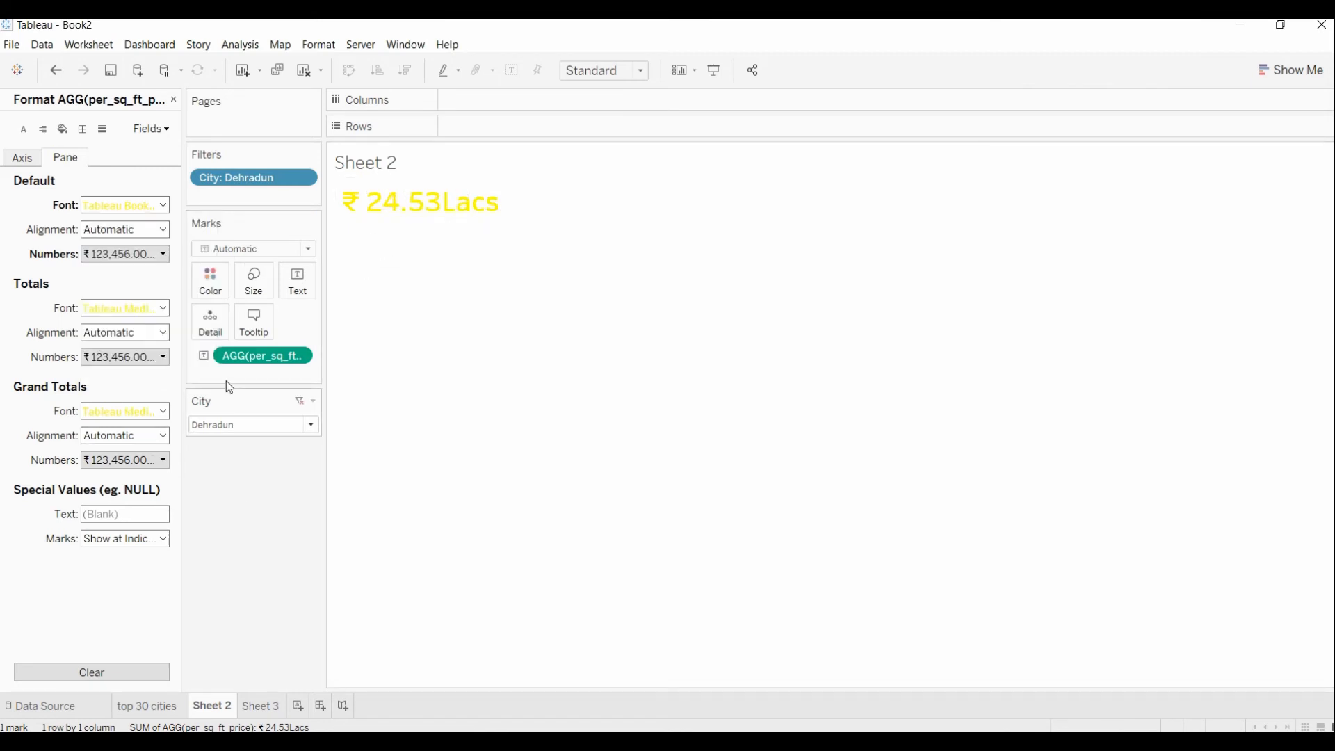
# Replace the sheet title's <Sheet Name> placeholder with the text Per_Square_FT_Price:
pyautogui.doubleClick(379, 167)
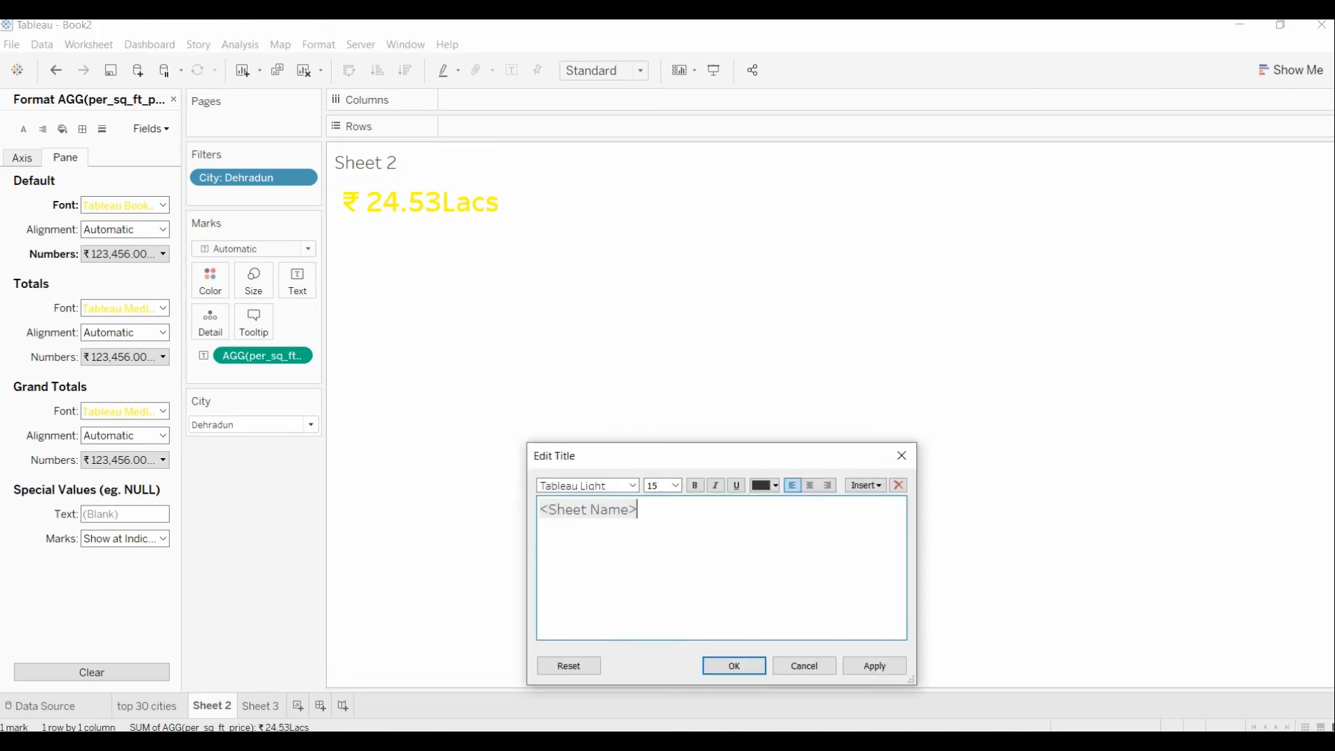
pyautogui.press('BackSpace')
pyautogui.press('BackSpace')
pyautogui.press('BackSpace')
pyautogui.press('BackSpace')
pyautogui.press('BackSpace')
pyautogui.press('BackSpace')
pyautogui.press('BackSpace')
pyautogui.press('BackSpace')
pyautogui.press('BackSpace')
pyautogui.press('BackSpace')
pyautogui.press('BackSpace')
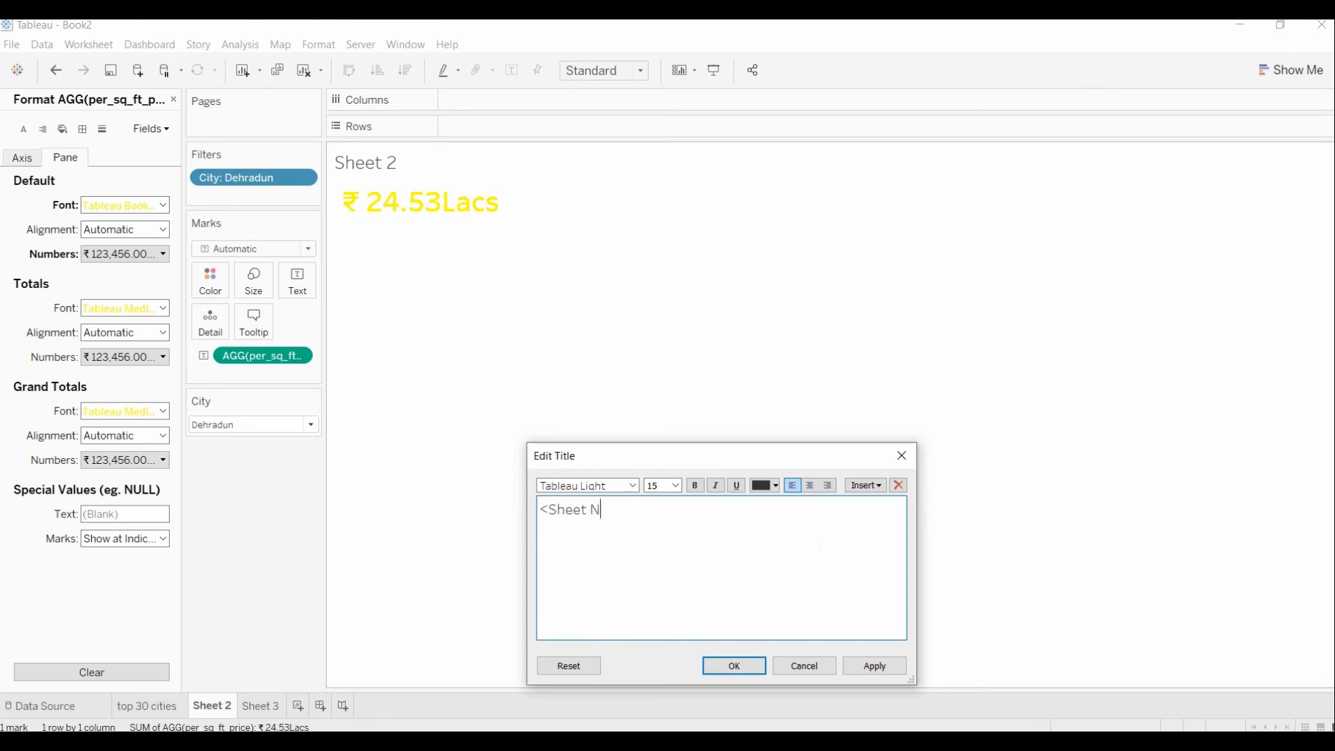
pyautogui.write('Per_Square')
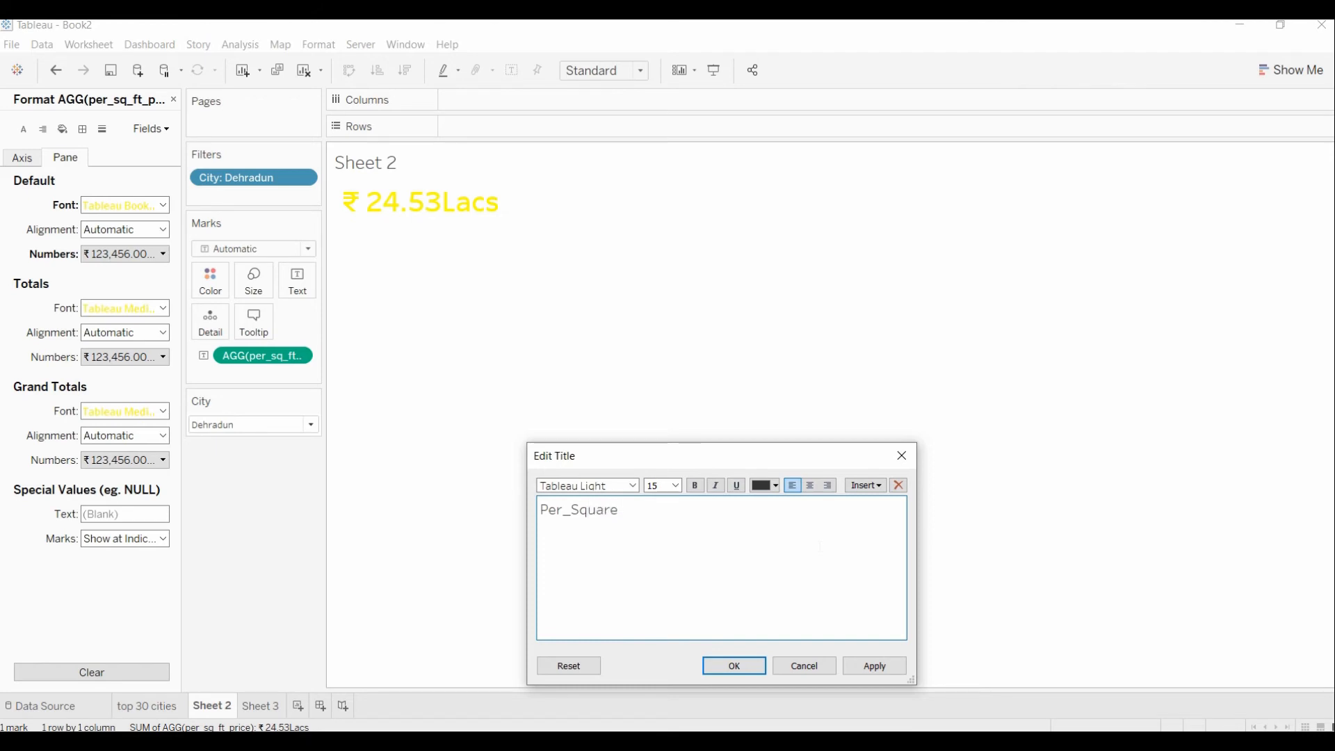
pyautogui.write('_FT')
pyautogui.write('-')
pyautogui.write('Price')
pyautogui.press('Left')
pyautogui.press('Left')
pyautogui.press('Left')
pyautogui.press('Left')
pyautogui.press('Left')
pyautogui.press('Left')
pyautogui.press('Delete')
pyautogui.write('_')
pyautogui.press('Right')
pyautogui.press('Right')
pyautogui.press('Right')
pyautogui.press('Right')
pyautogui.press('Right')
pyautogui.press('Right')
pyautogui.press('Right')
# Format the whole title text as bold, size 22 and blue, and apply it to the sheet
pyautogui.hotkey('shift', 'Left')
pyautogui.hotkey('shift', 'Left')
pyautogui.hotkey('shift', 'Left')
pyautogui.hotkey('shift', 'Left')
pyautogui.hotkey('shift', 'Left')
pyautogui.hotkey('shift', 'Left')
pyautogui.hotkey('shift', 'Left')
pyautogui.hotkey('shift', 'Left')
pyautogui.hotkey('shift', 'Left')
pyautogui.hotkey('shift', 'Left')
pyautogui.hotkey('shift', 'Left')
pyautogui.hotkey('shift', 'Left')
pyautogui.hotkey('shift', 'Left')
pyautogui.hotkey('shift', 'Left')
pyautogui.hotkey('shift', 'Left')
pyautogui.hotkey('shift', 'Left')
pyautogui.hotkey('shift', 'Left')
pyautogui.hotkey('shift', 'Left')
pyautogui.hotkey('shift', 'Left')
pyautogui.hotkey('shift', 'Left')
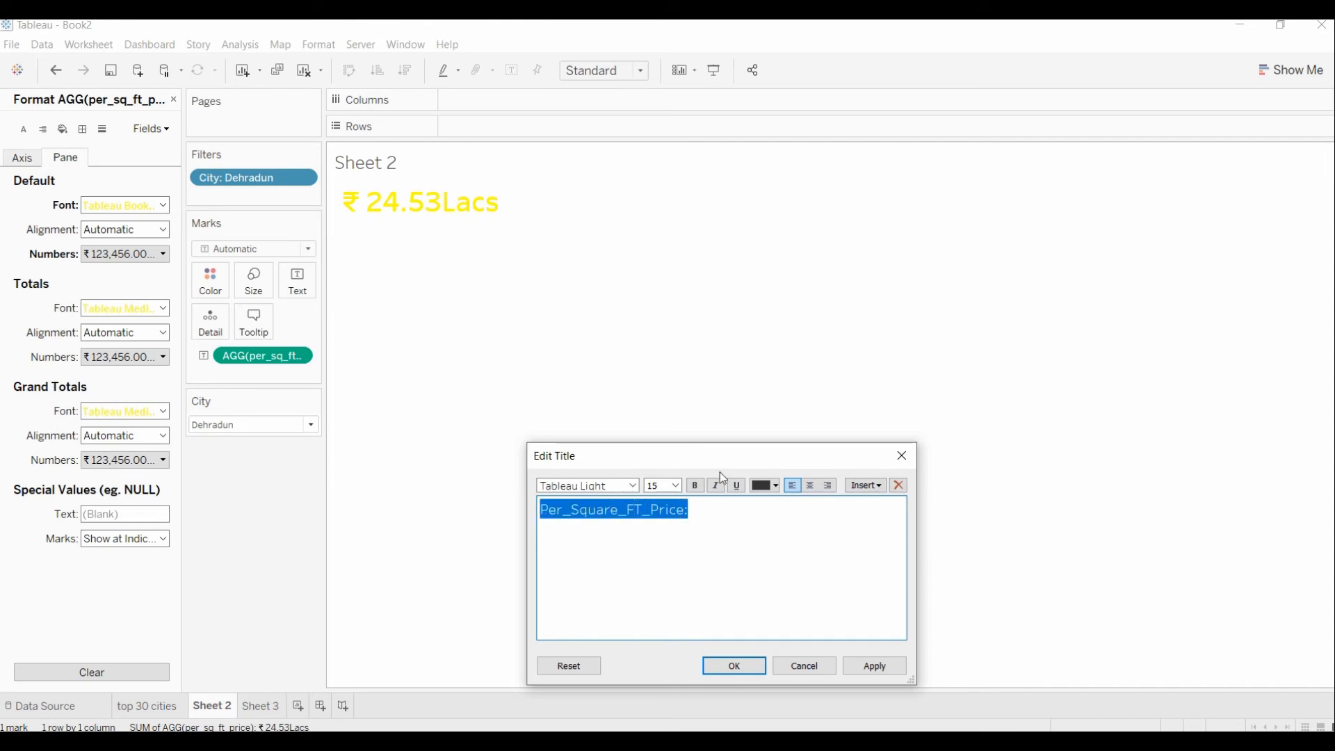
pyautogui.click(695, 485)
pyautogui.click(675, 486)
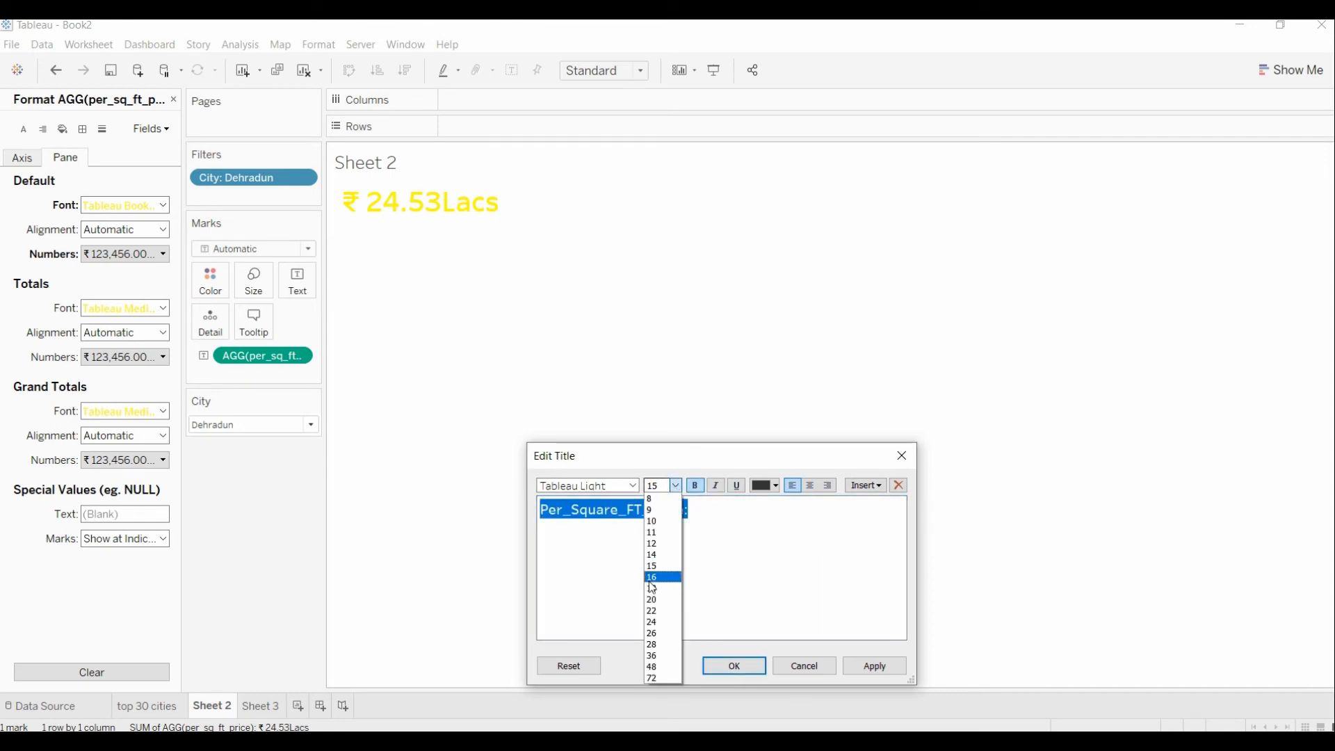
pyautogui.click(653, 610)
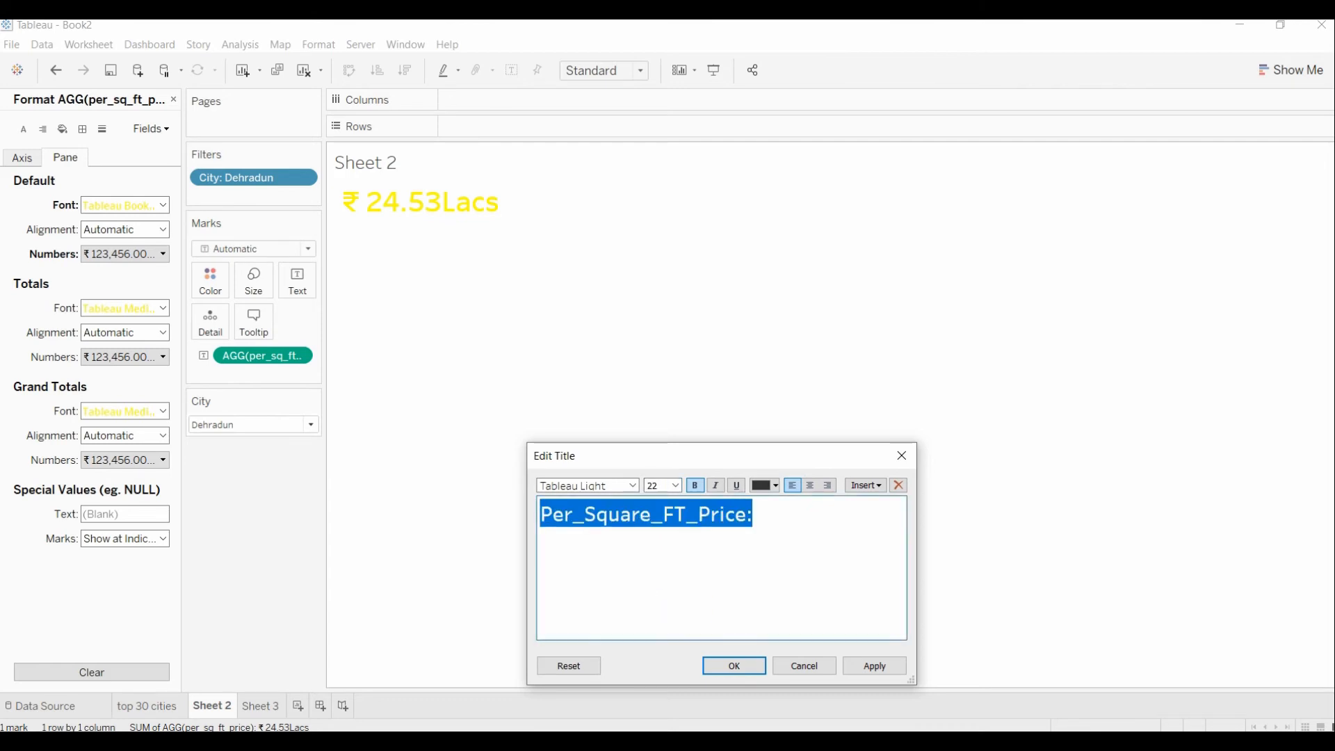
pyautogui.click(773, 486)
pyautogui.click(862, 501)
pyautogui.click(863, 666)
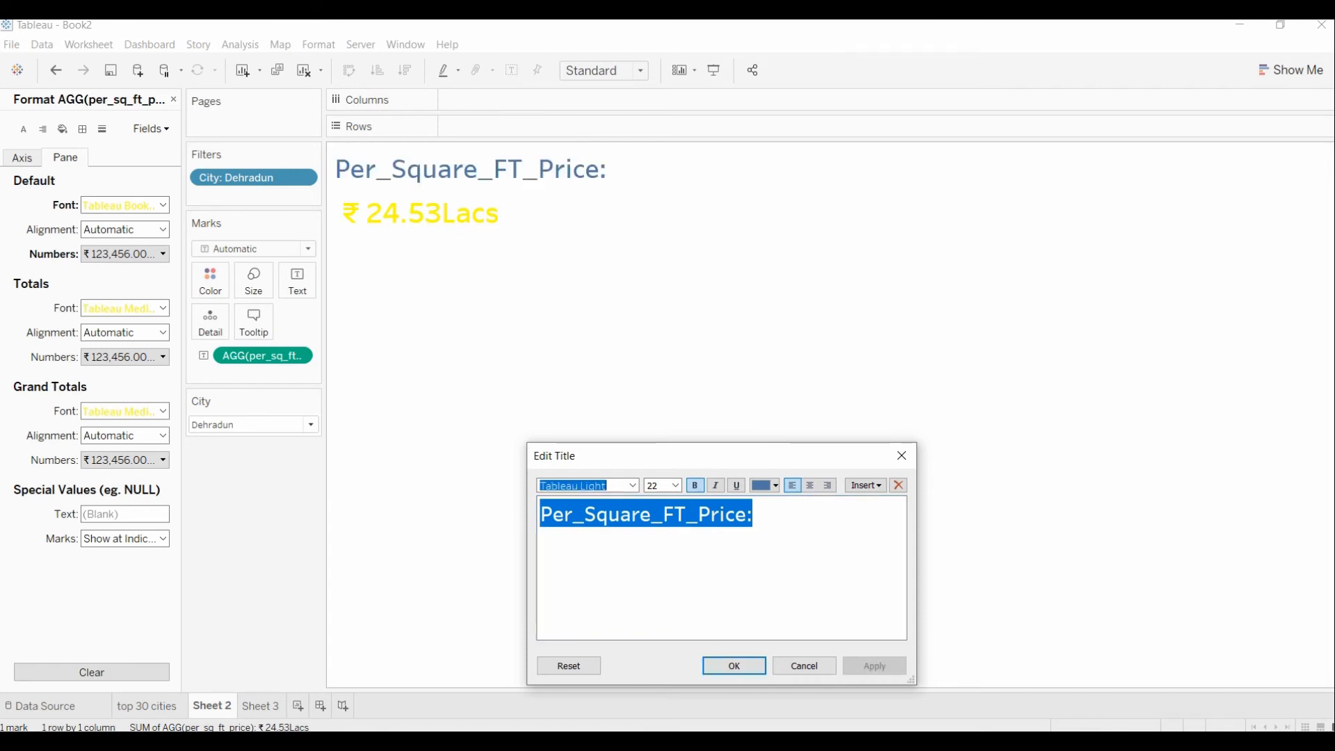
# Reduce the title's font size to 20, apply it and finish editing the title
pyautogui.click(676, 485)
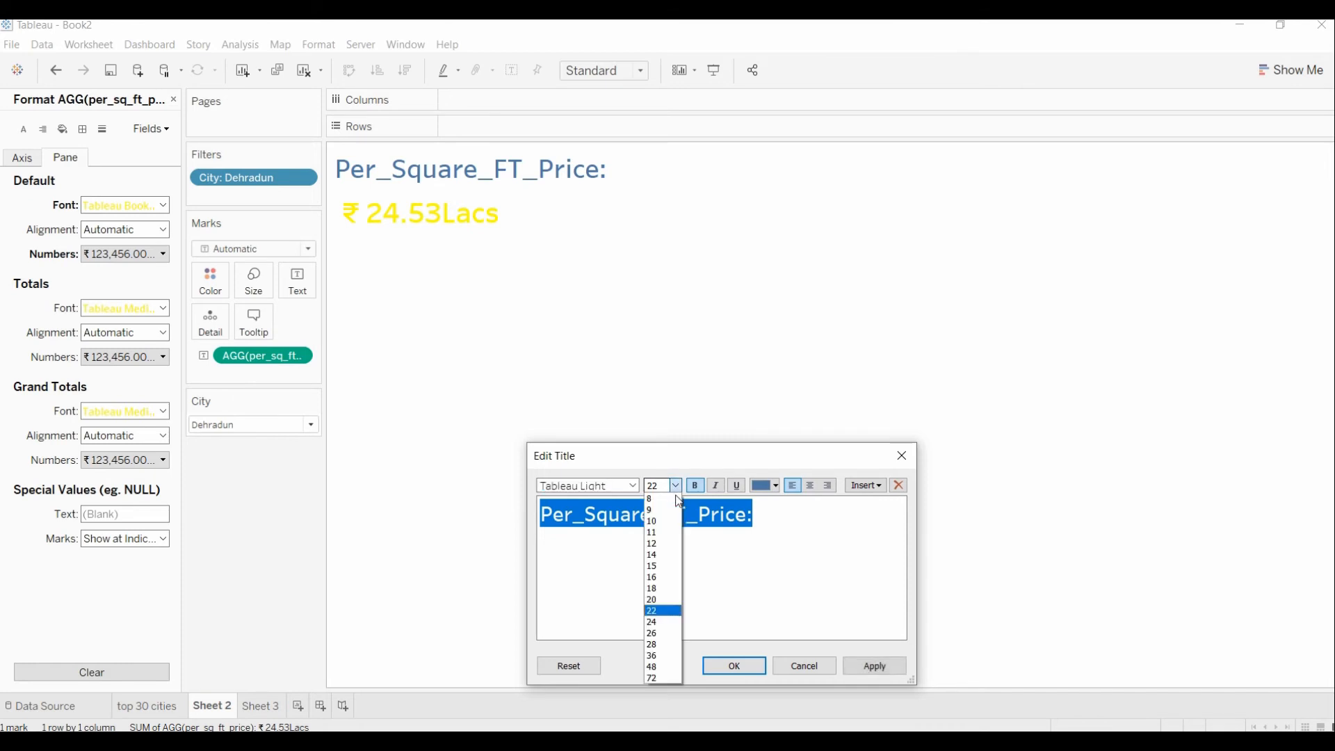
pyautogui.click(661, 599)
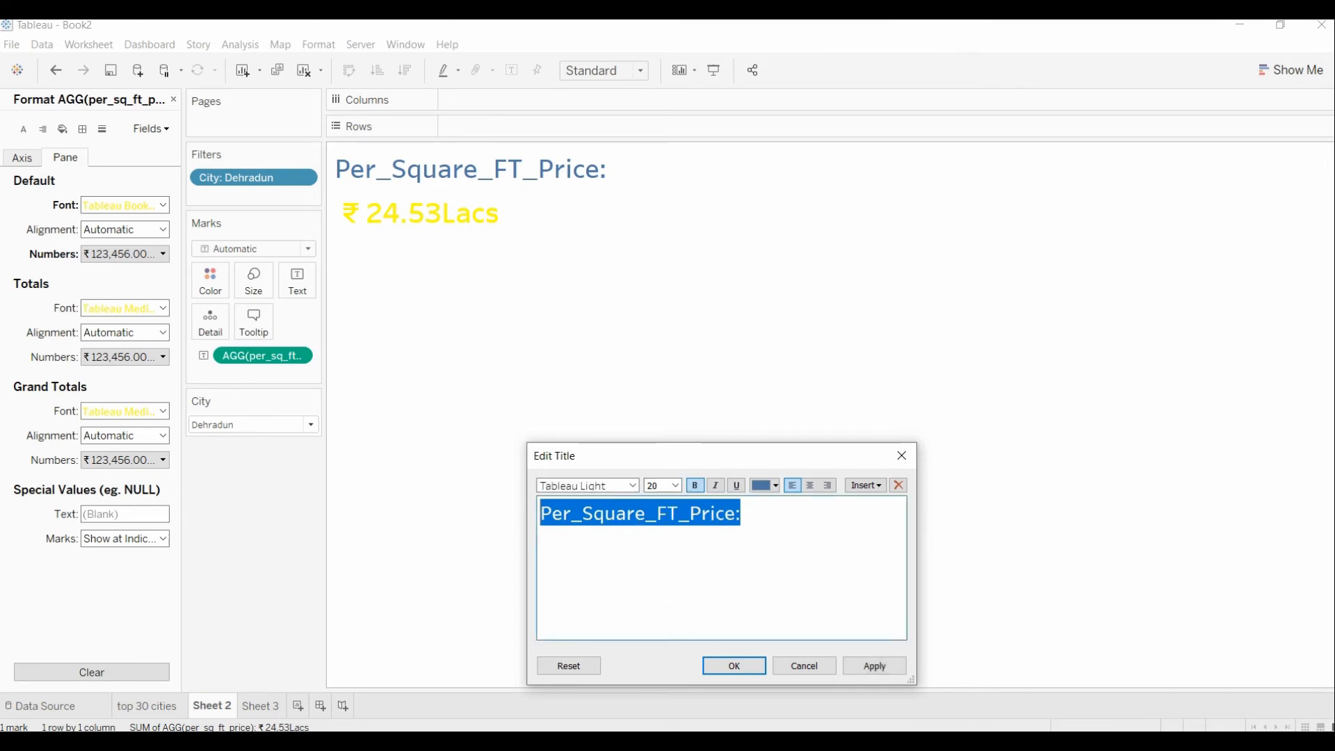
pyautogui.click(874, 667)
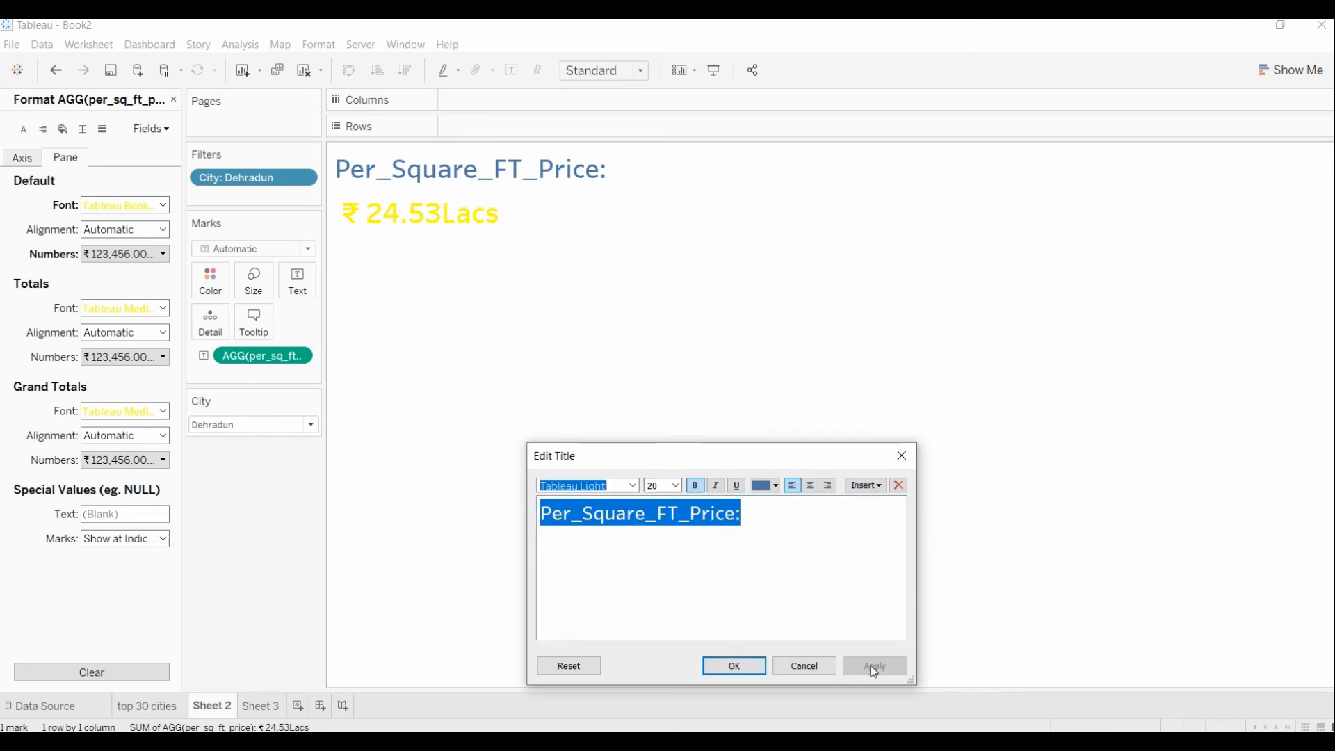
pyautogui.click(736, 666)
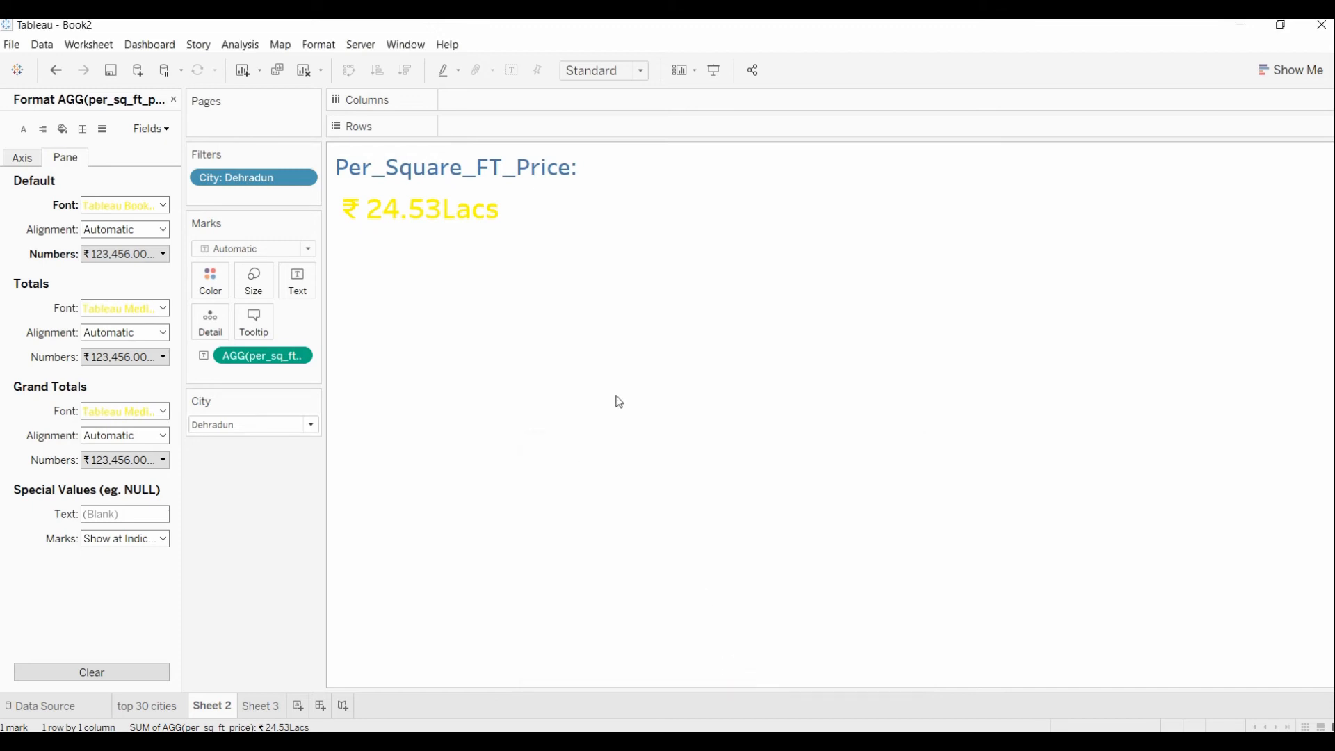
pyautogui.click(421, 208)
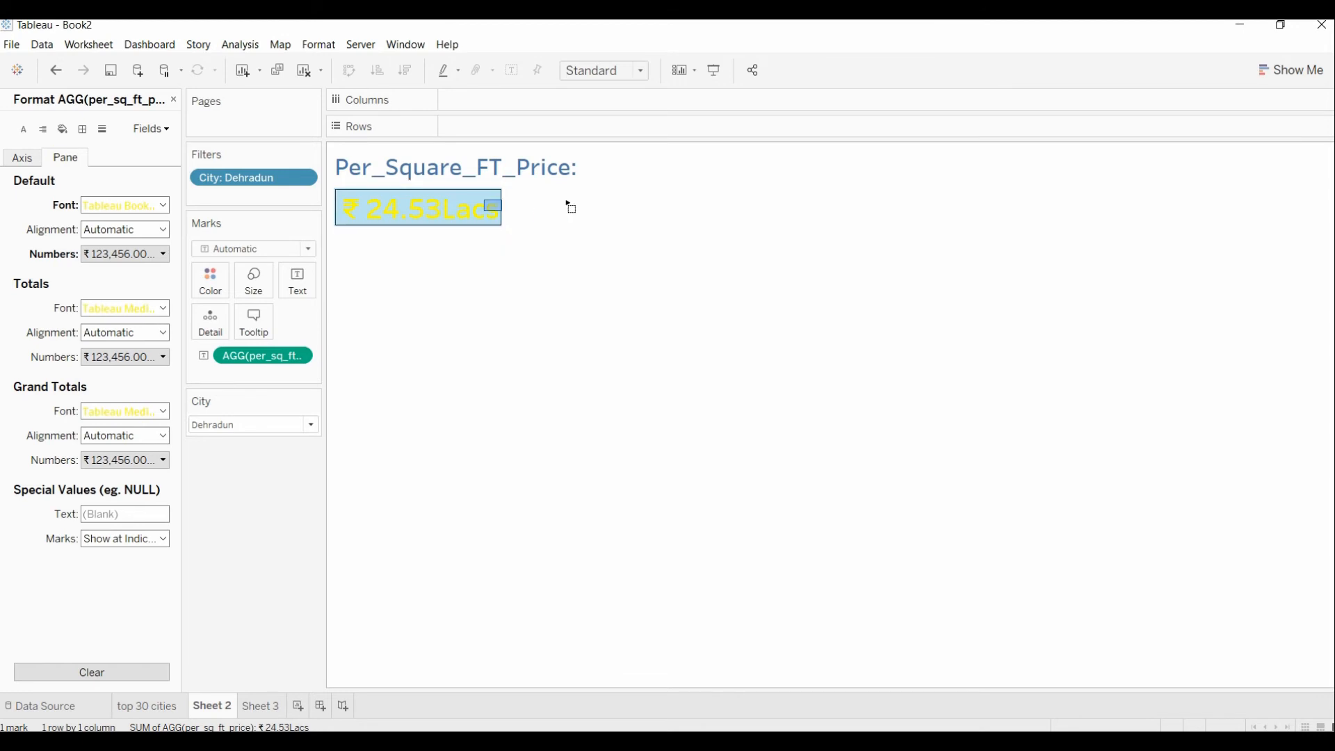
pyautogui.click(627, 240)
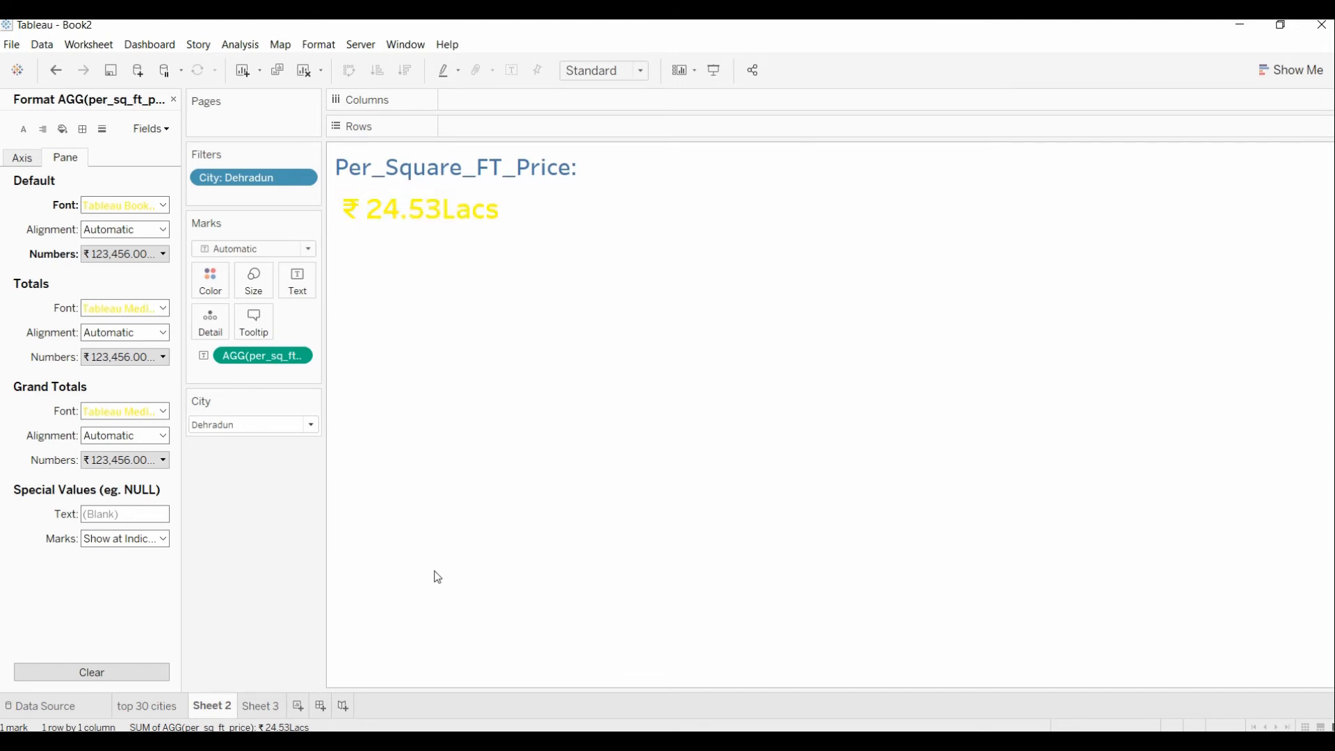
# Rename Sheet 2 as Per_SQ_FT_PRICE
pyautogui.doubleClick(209, 707)
pyautogui.write('P')
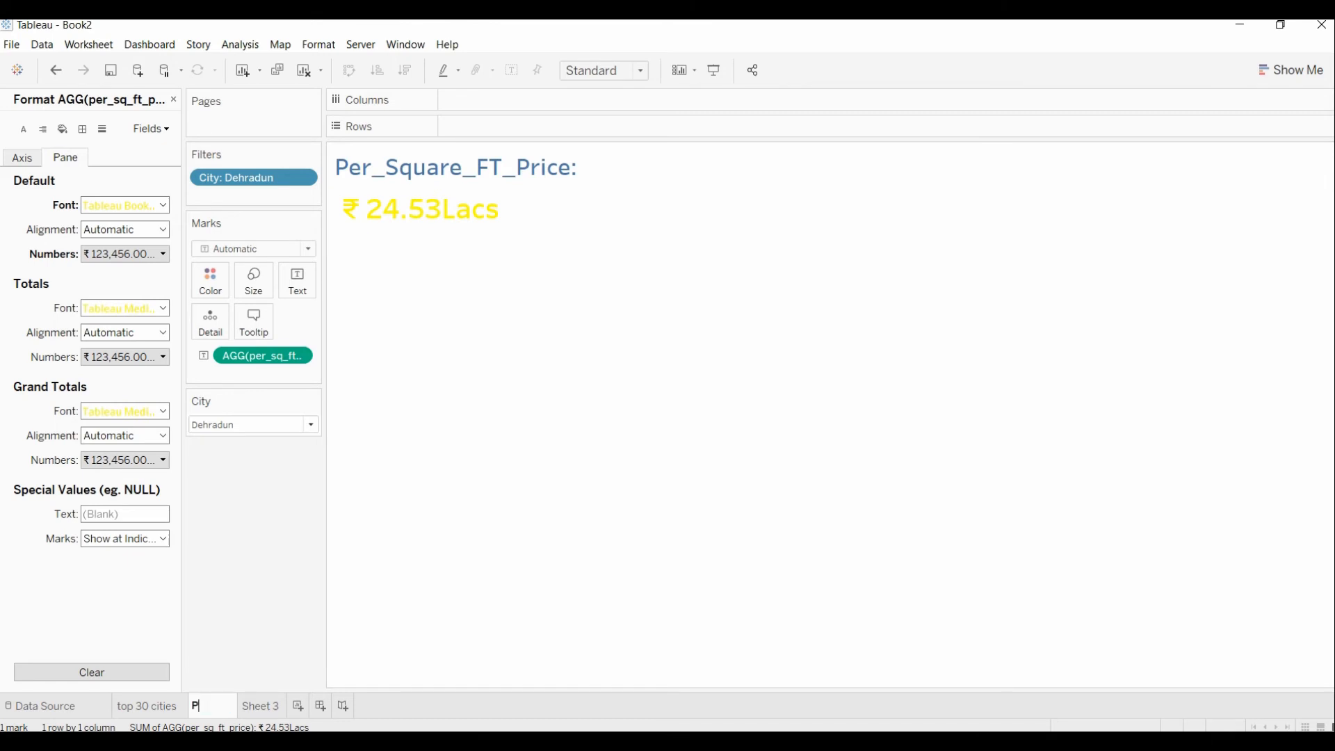
pyautogui.write('er_SQ_FT_')
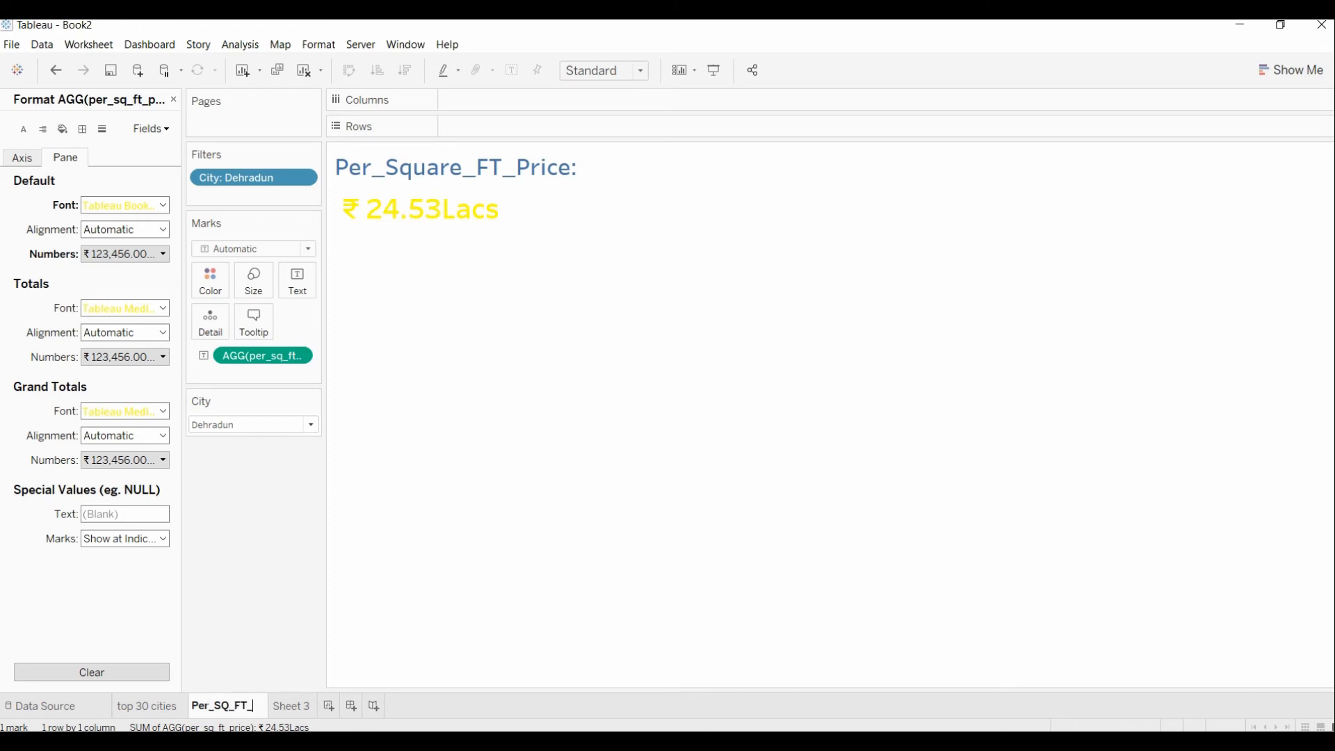
pyautogui.write('PRICE')
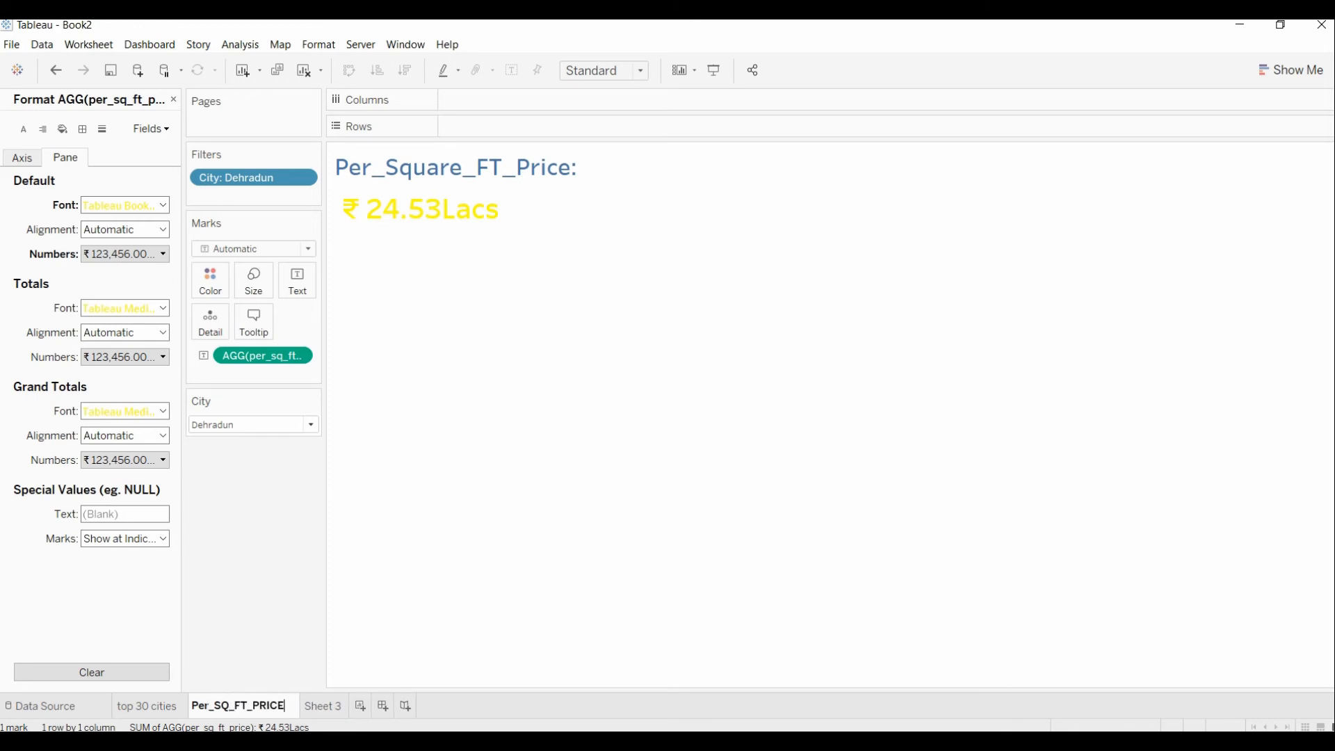
pyautogui.press('Return')
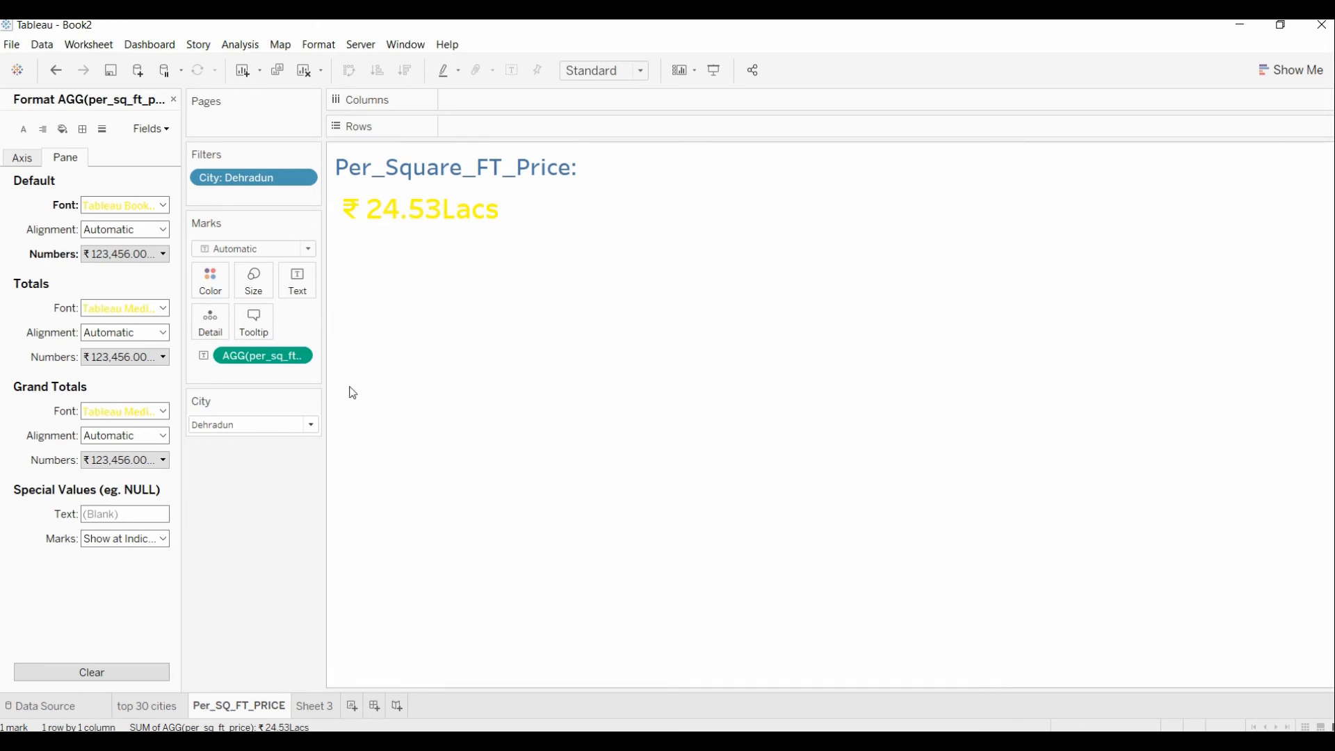
# Try out the City filter by switching it to Dhanbad and to Cuddalore
pyautogui.click(310, 425)
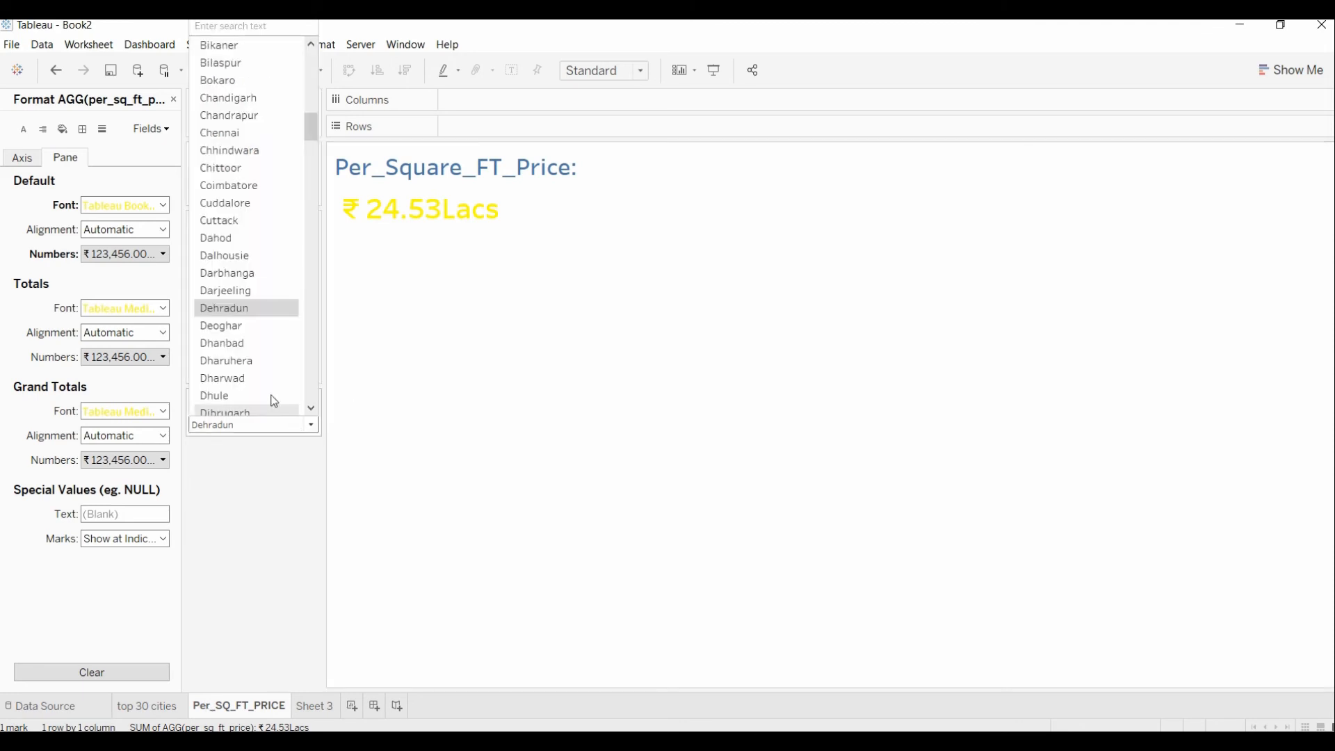
pyautogui.click(227, 344)
pyautogui.moveTo(377, 216)
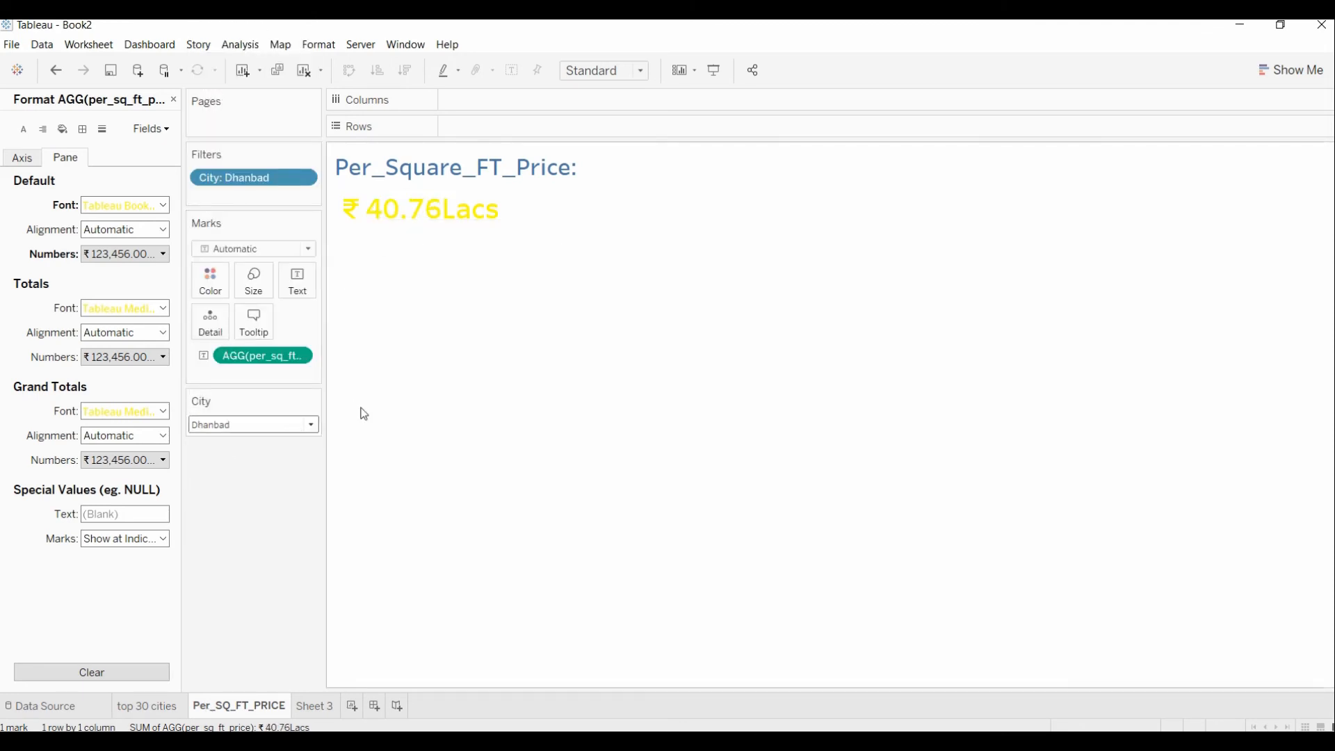
pyautogui.click(311, 426)
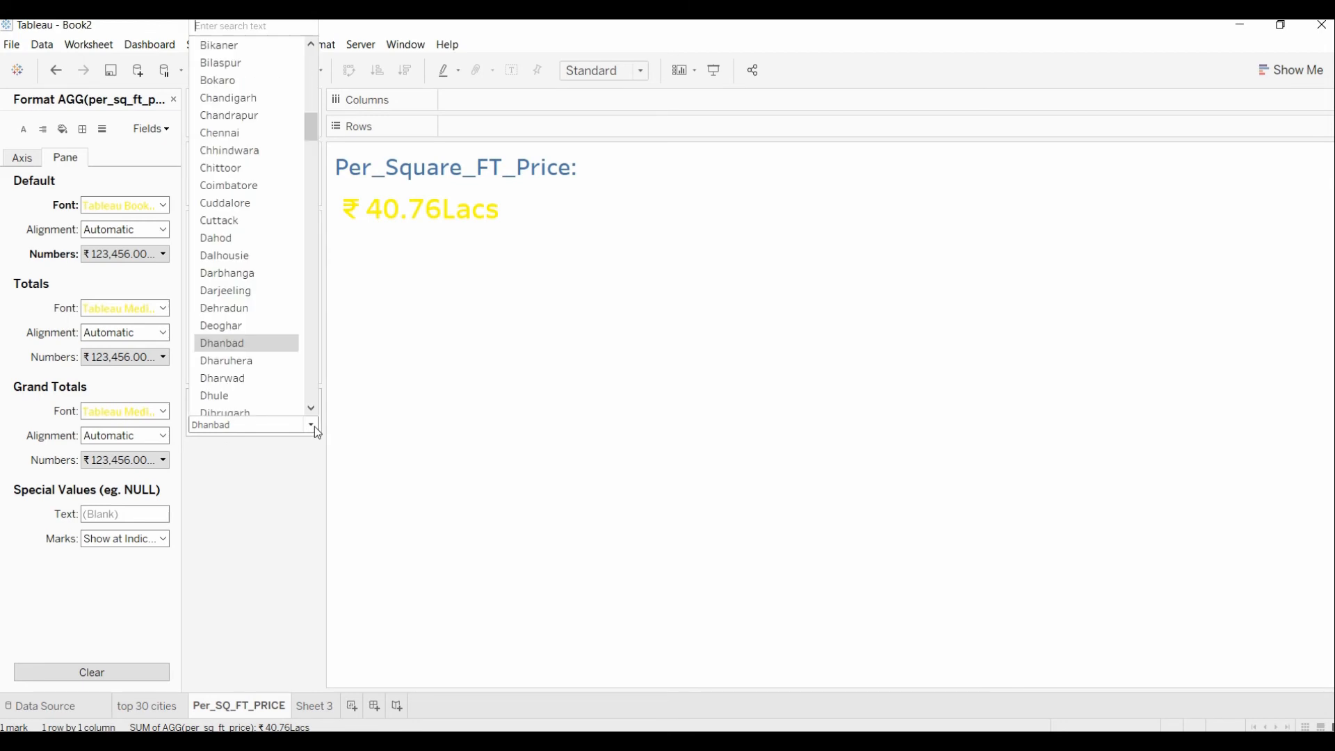
pyautogui.click(254, 202)
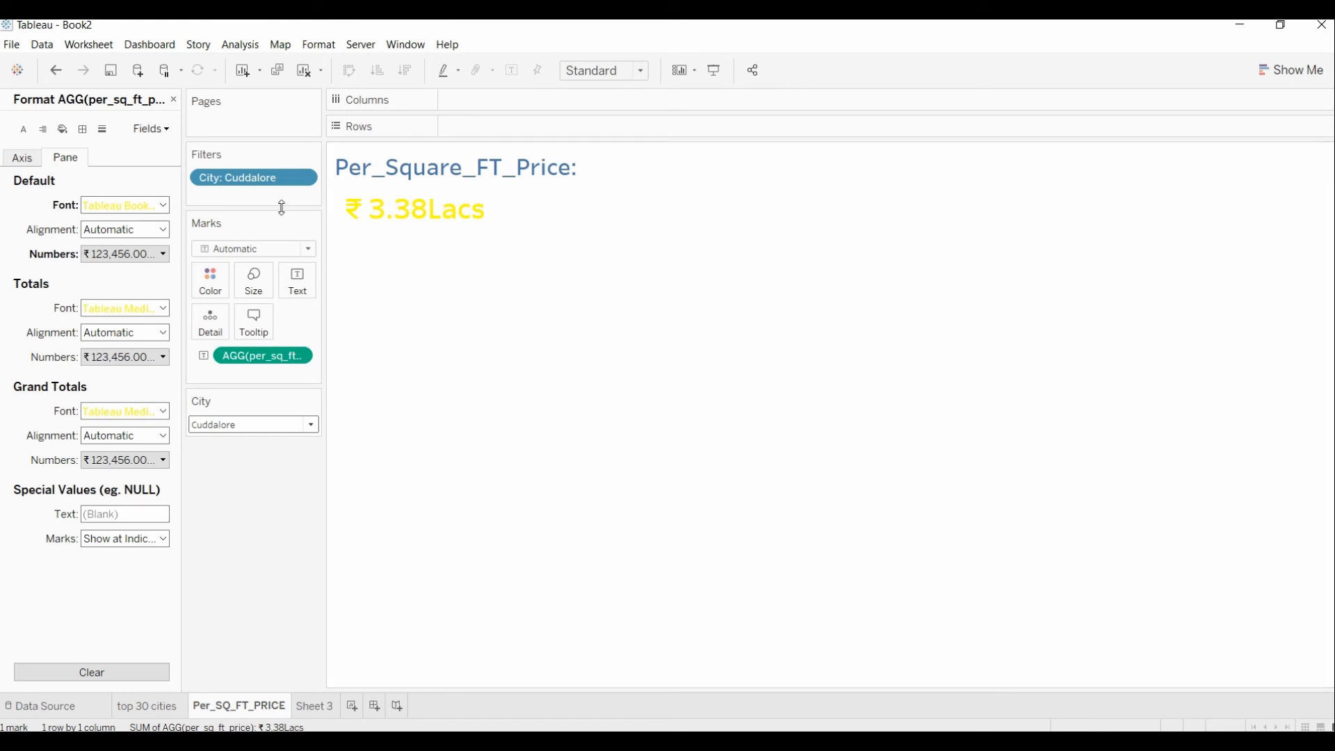
# Close the open formatting settings to bring back the list of data fields
pyautogui.click(305, 181)
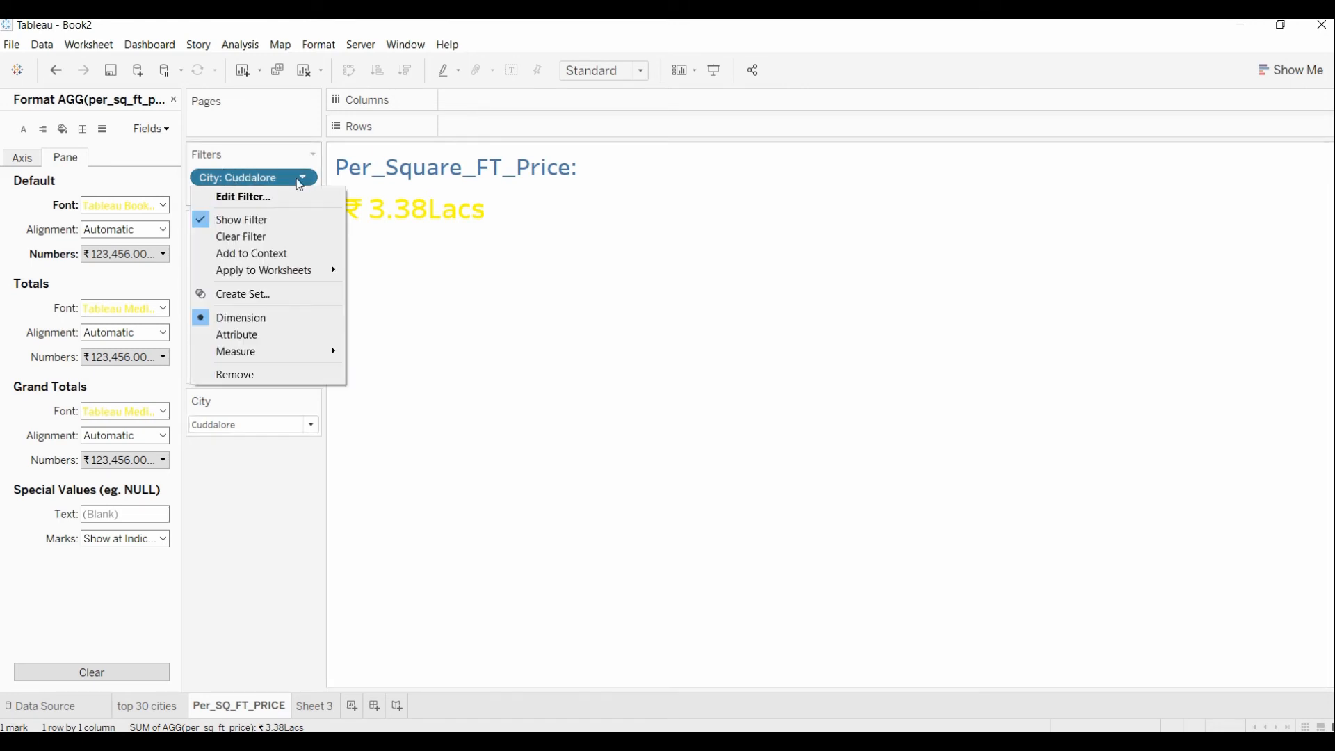
pyautogui.click(302, 181)
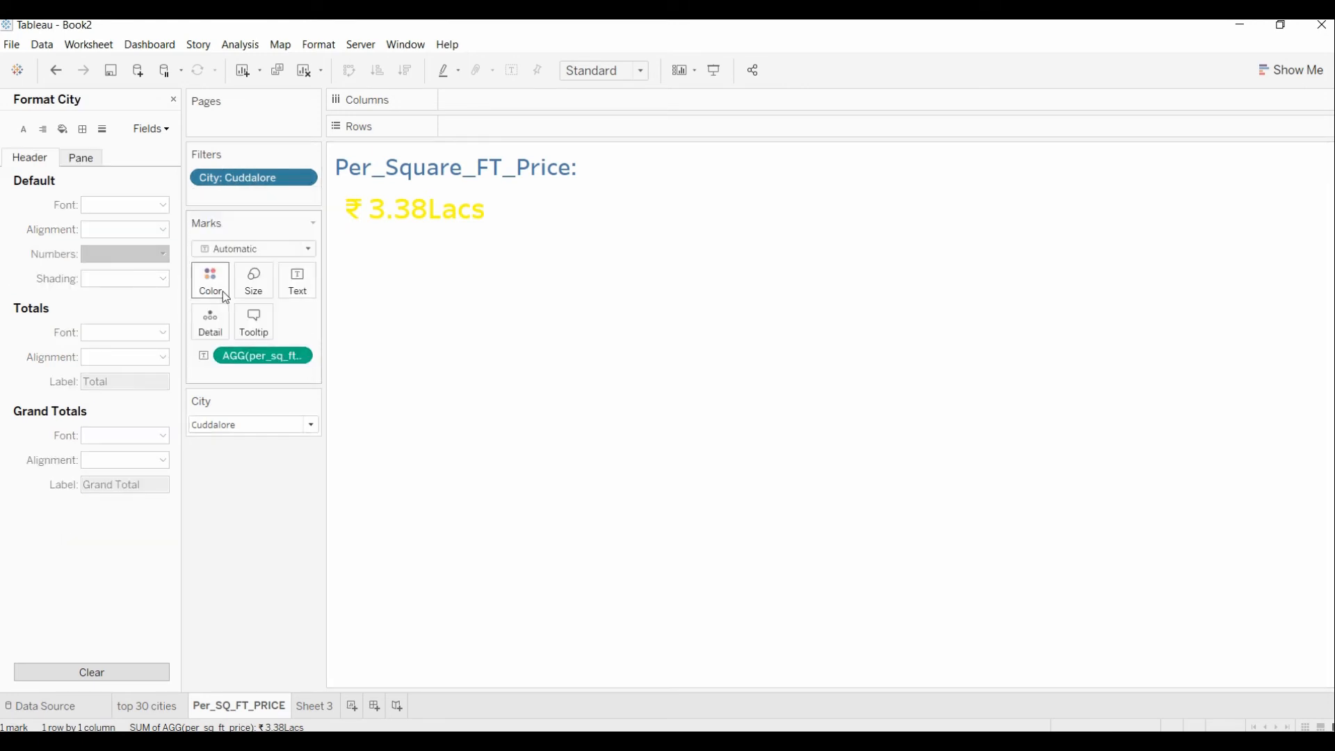
pyautogui.click(174, 100)
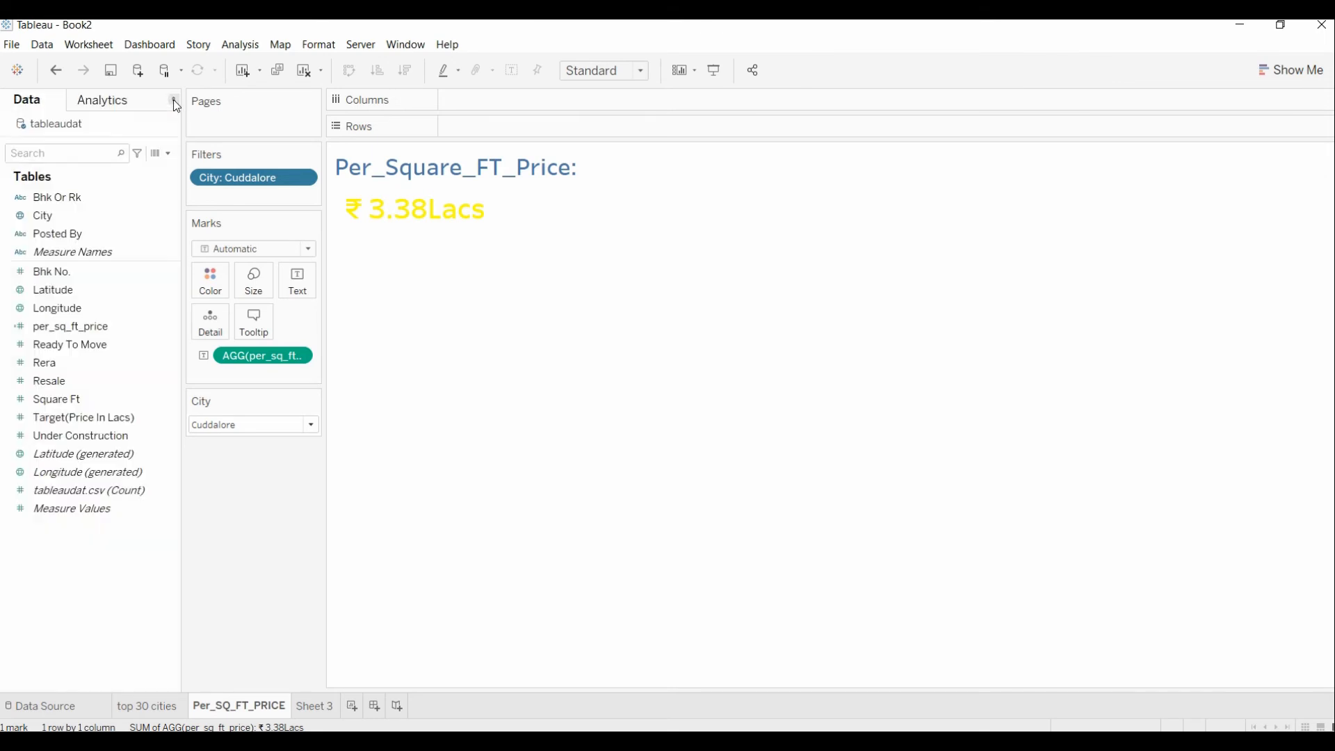
# Switch the City filter to Cuttack and finally to Anantapur
pyautogui.click(310, 425)
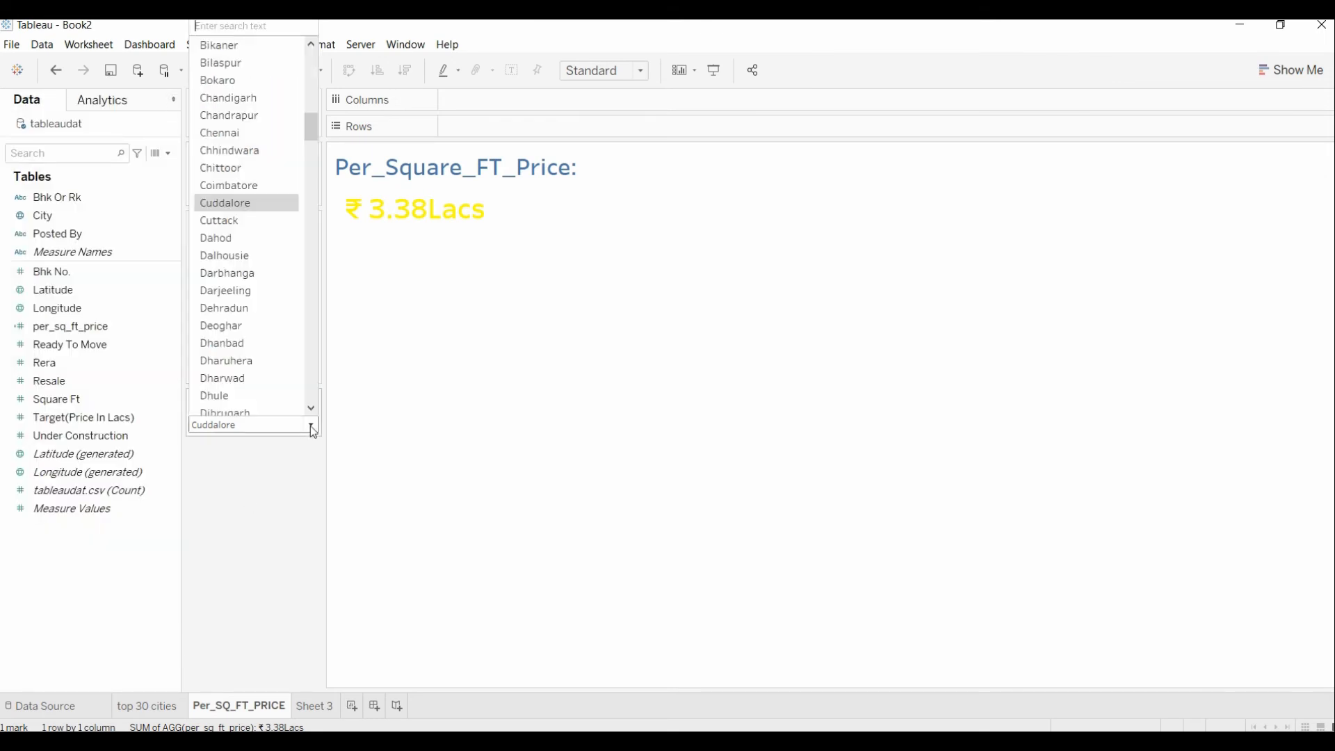
pyautogui.click(240, 223)
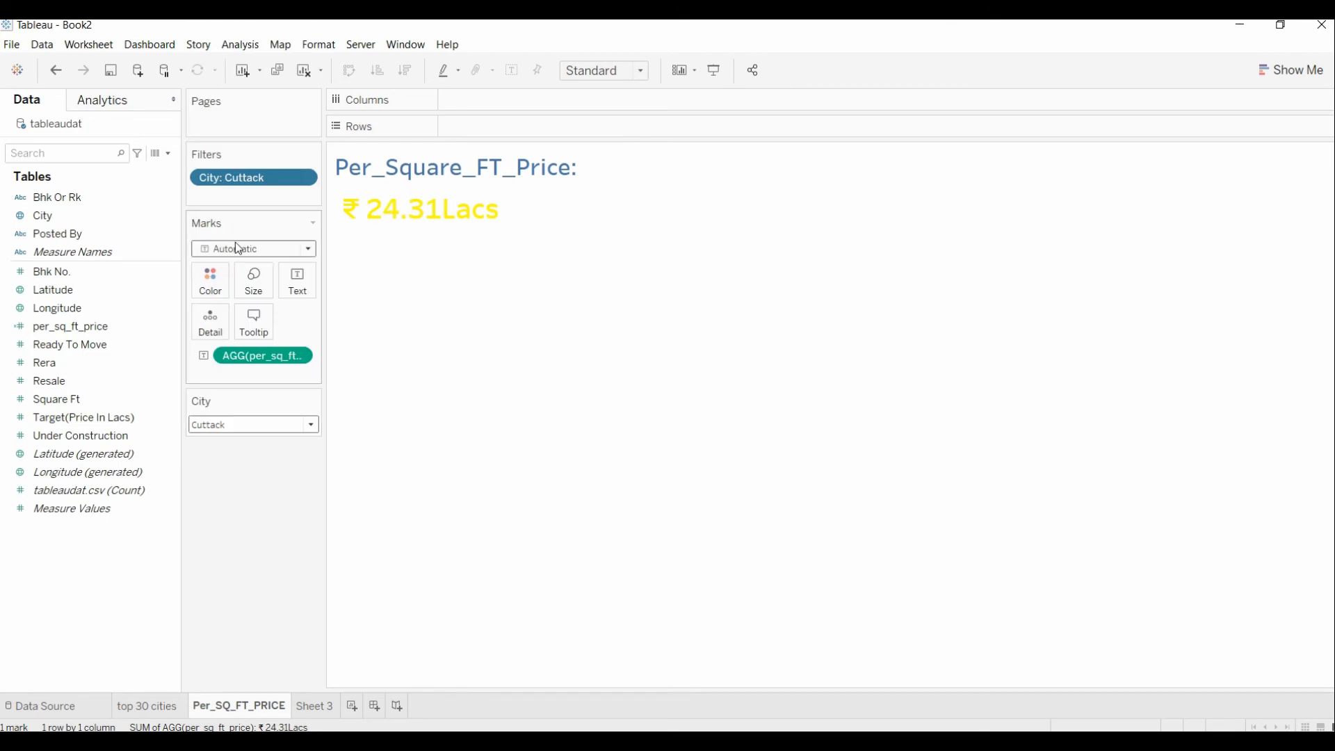
pyautogui.click(312, 425)
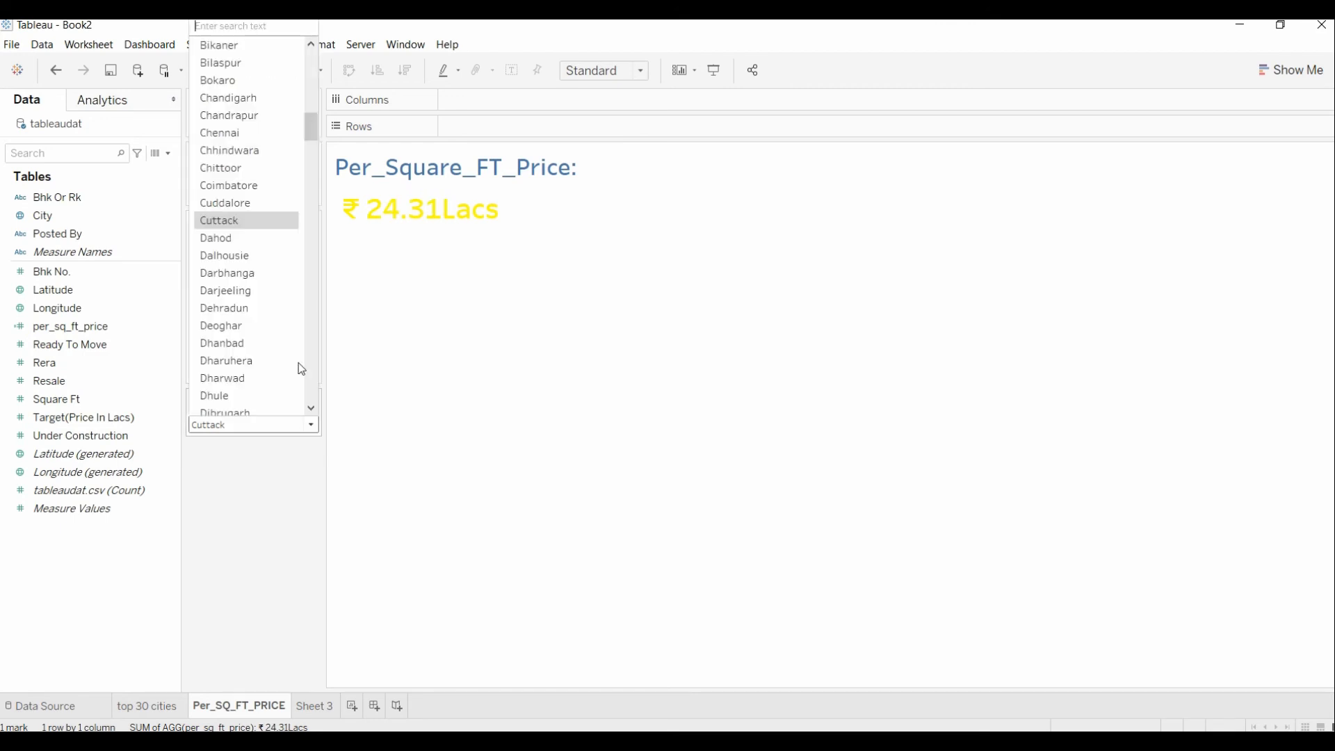
pyautogui.scroll(10, 229, 118)
pyautogui.click(247, 79)
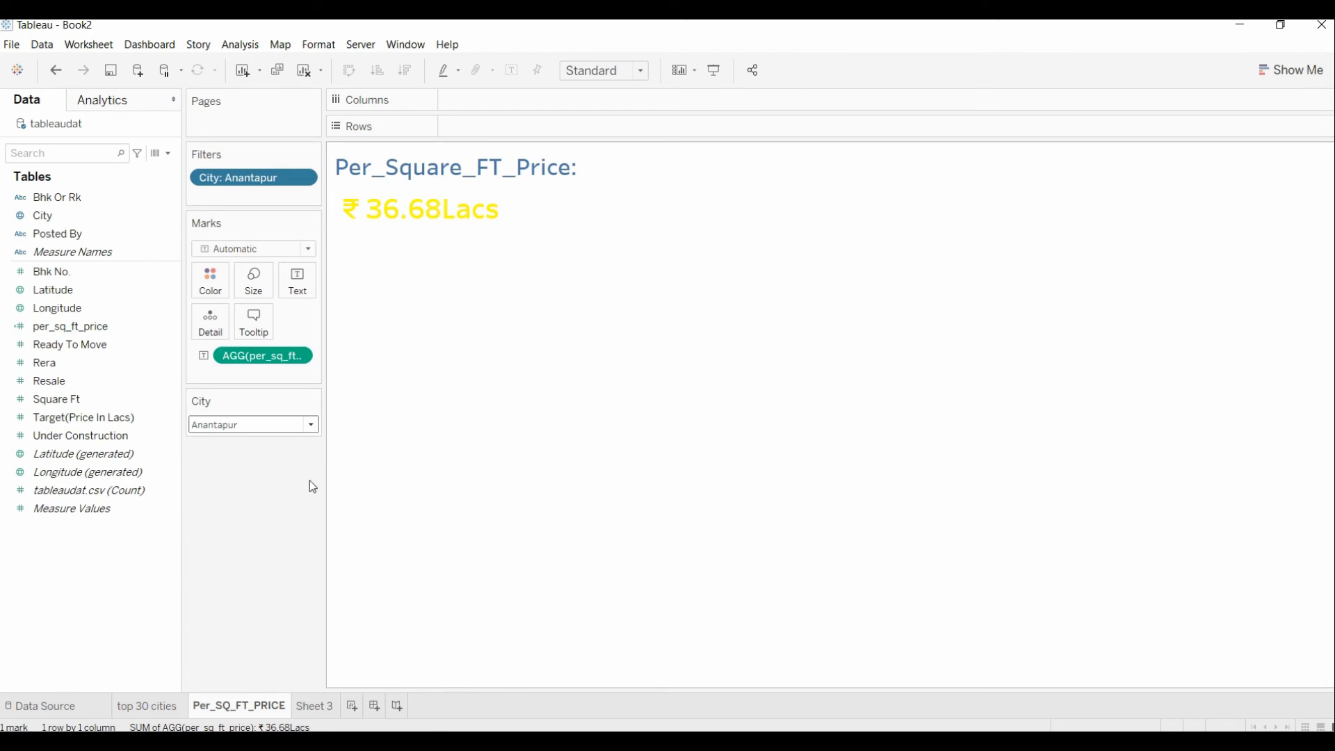
pyautogui.click(66, 198)
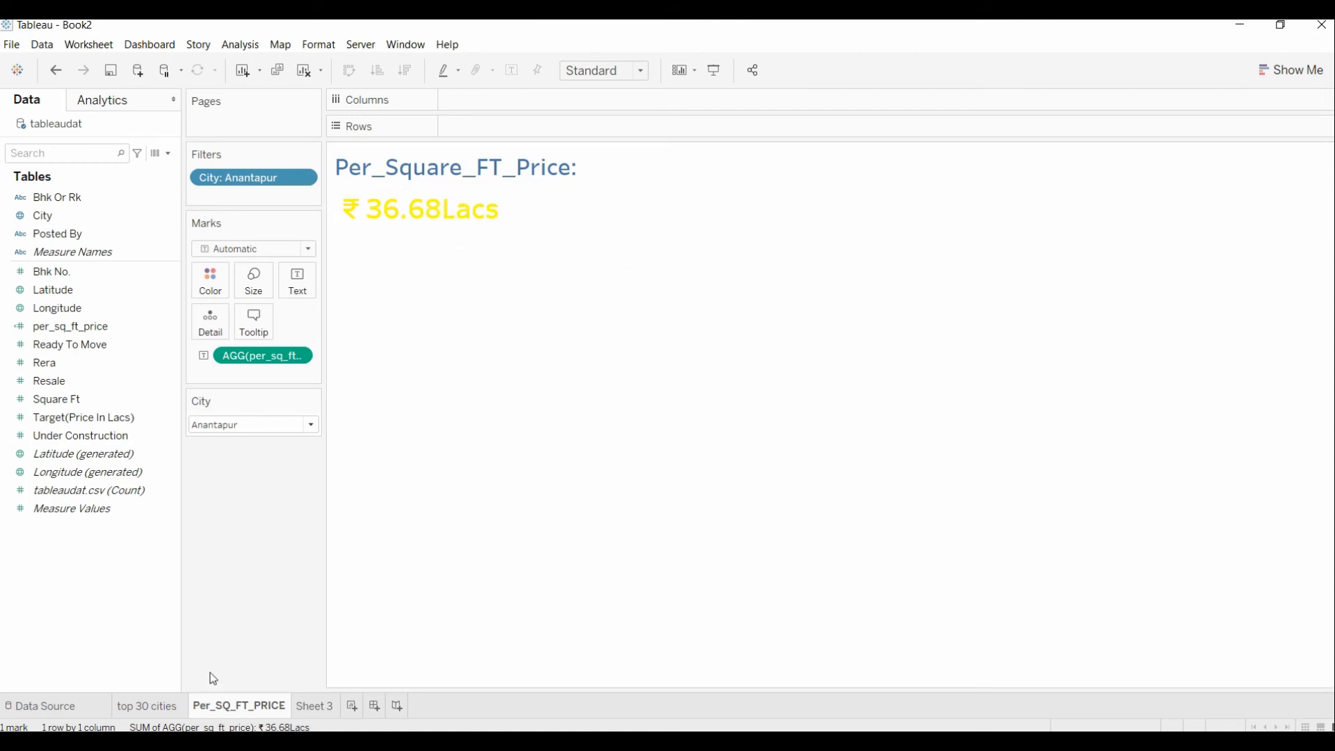
pyautogui.rightClick(460, 347)
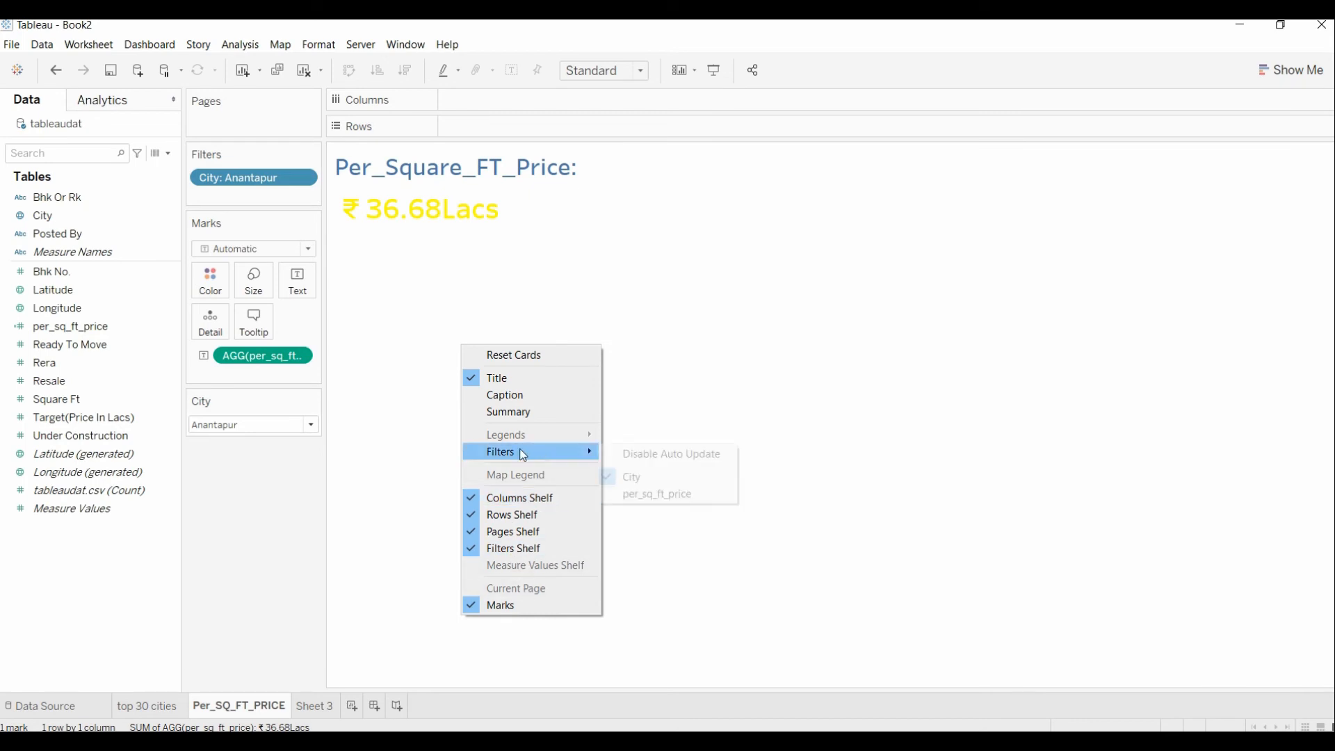
pyautogui.click(407, 360)
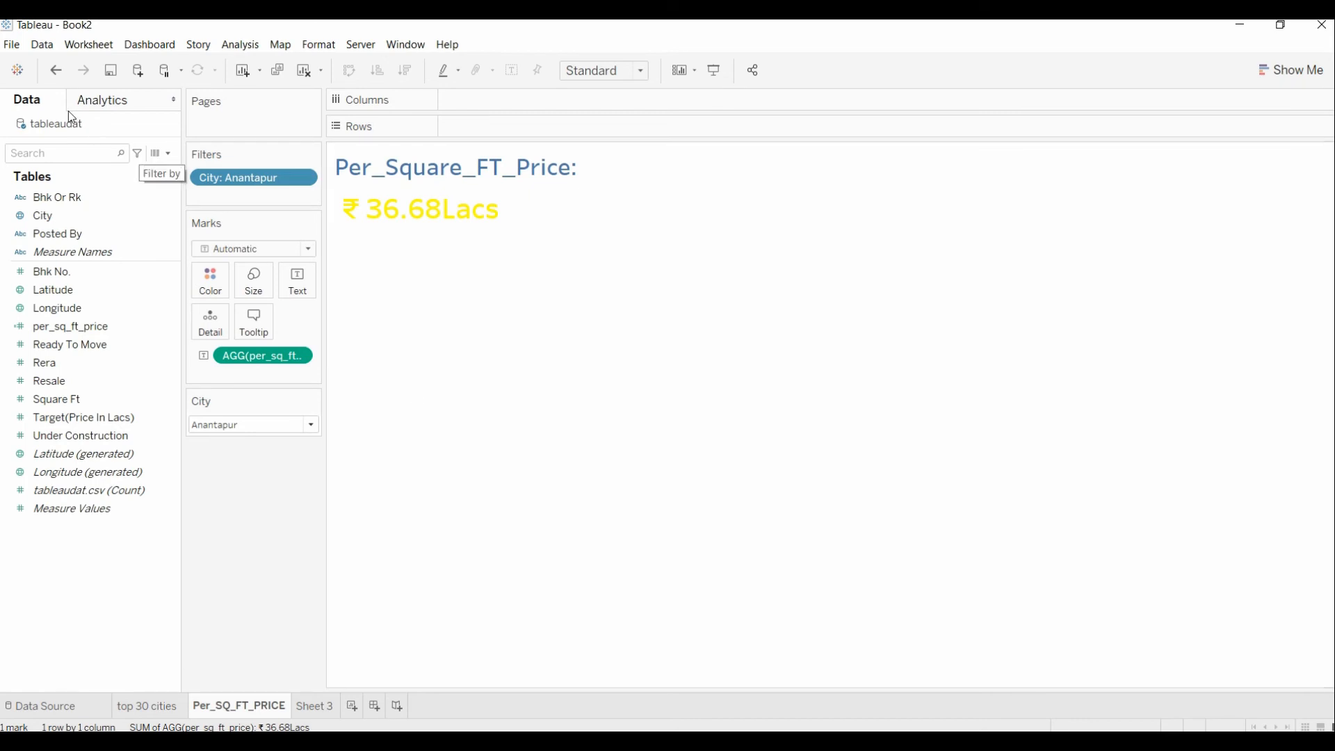
pyautogui.click(95, 104)
pyautogui.click(36, 102)
# Open the shading format settings of the price sheet and set the default worksheet shading to dark blue (#00007f)
pyautogui.rightClick(422, 212)
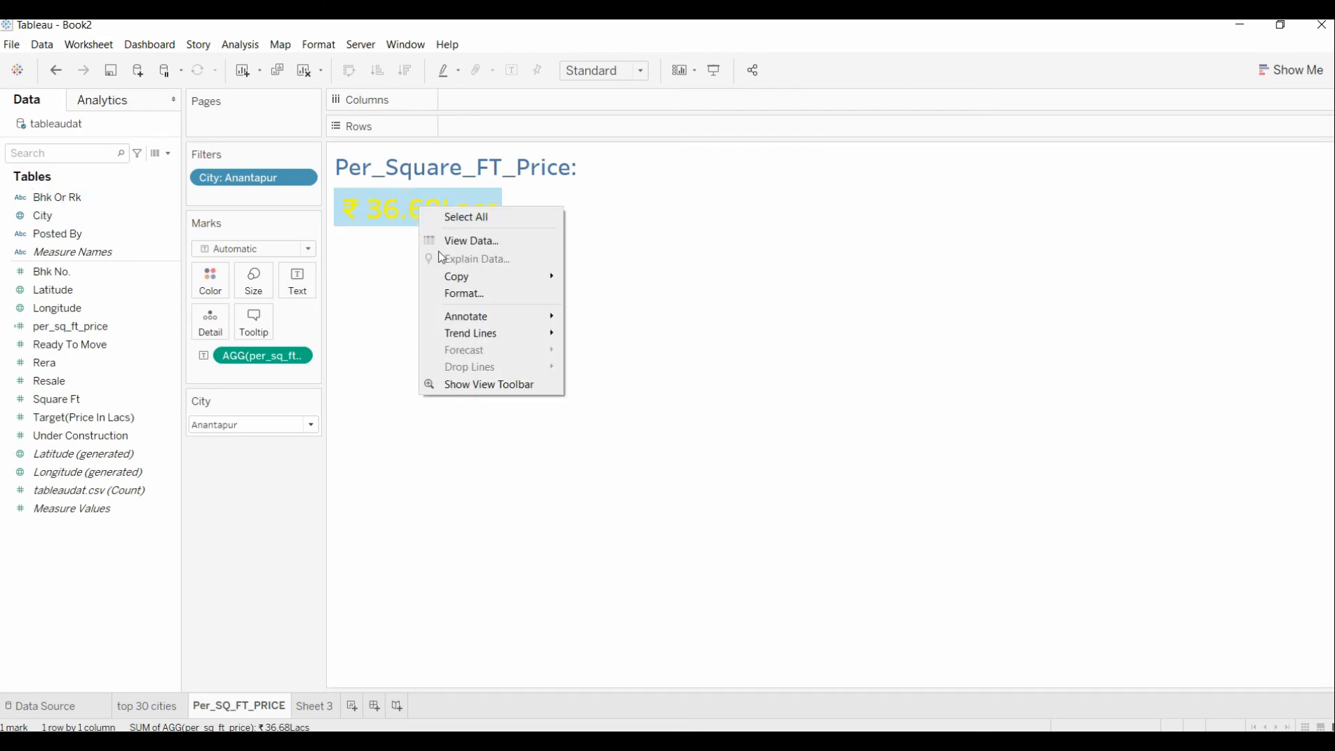
pyautogui.click(488, 297)
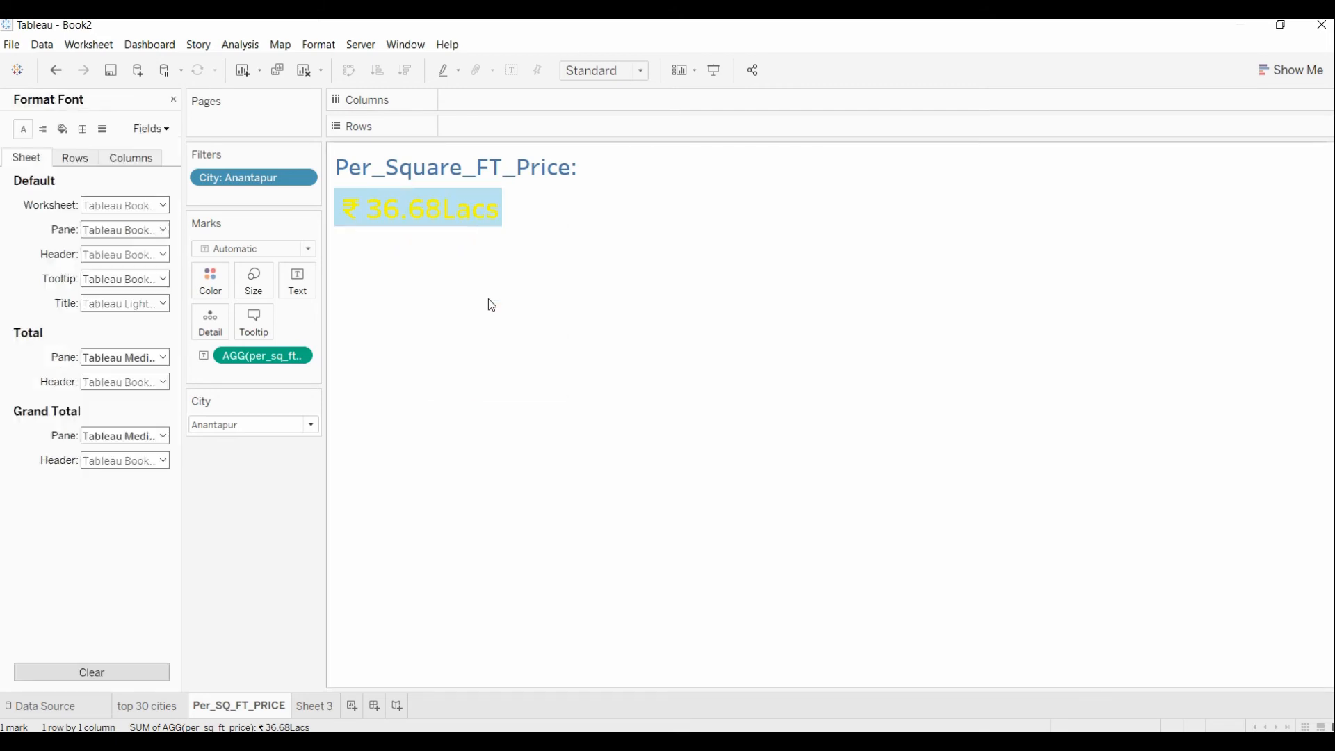
pyautogui.click(102, 129)
pyautogui.click(64, 130)
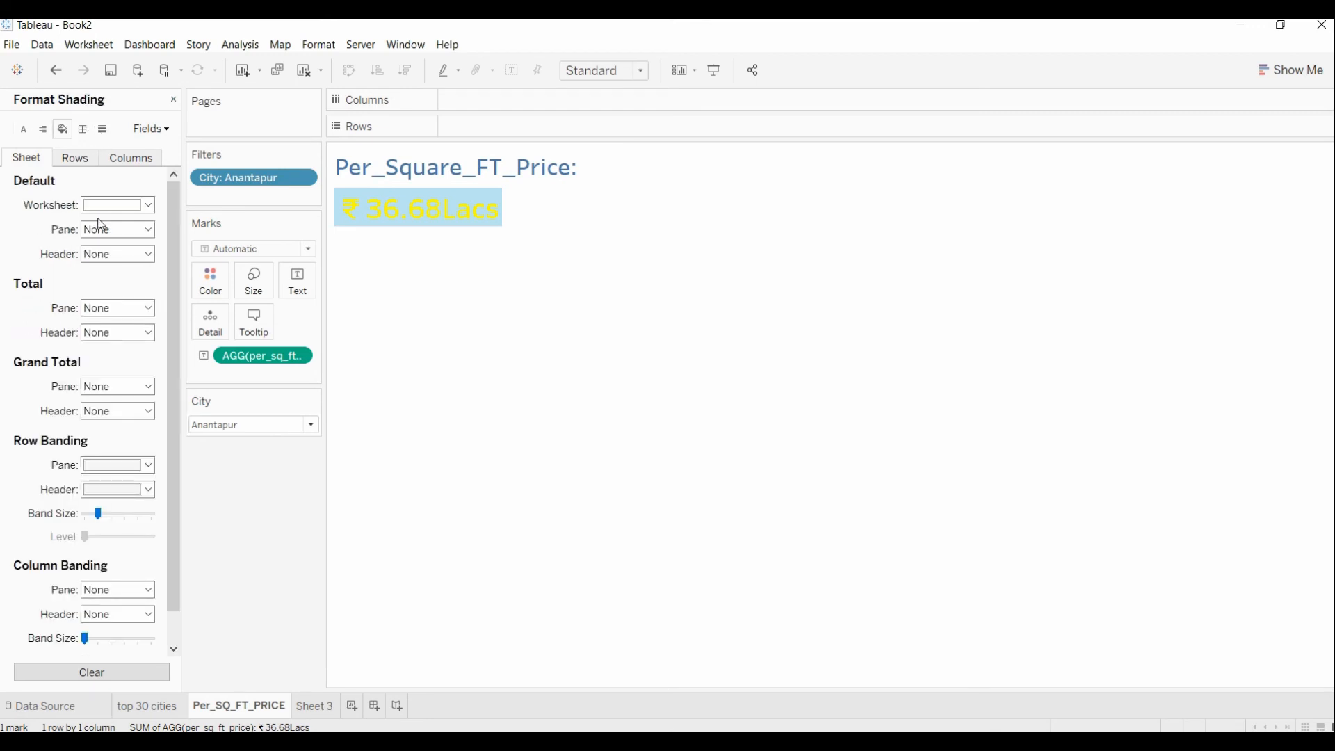
pyautogui.click(146, 206)
pyautogui.click(155, 351)
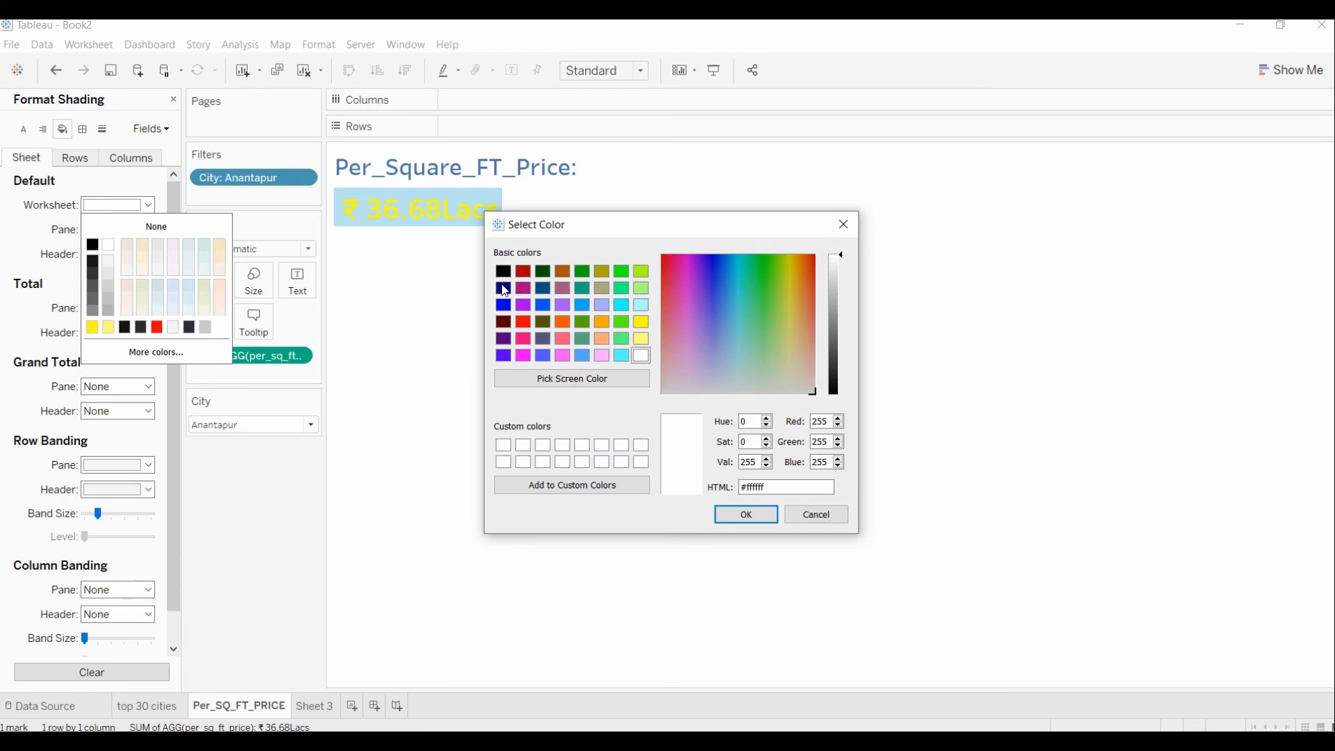
pyautogui.click(503, 288)
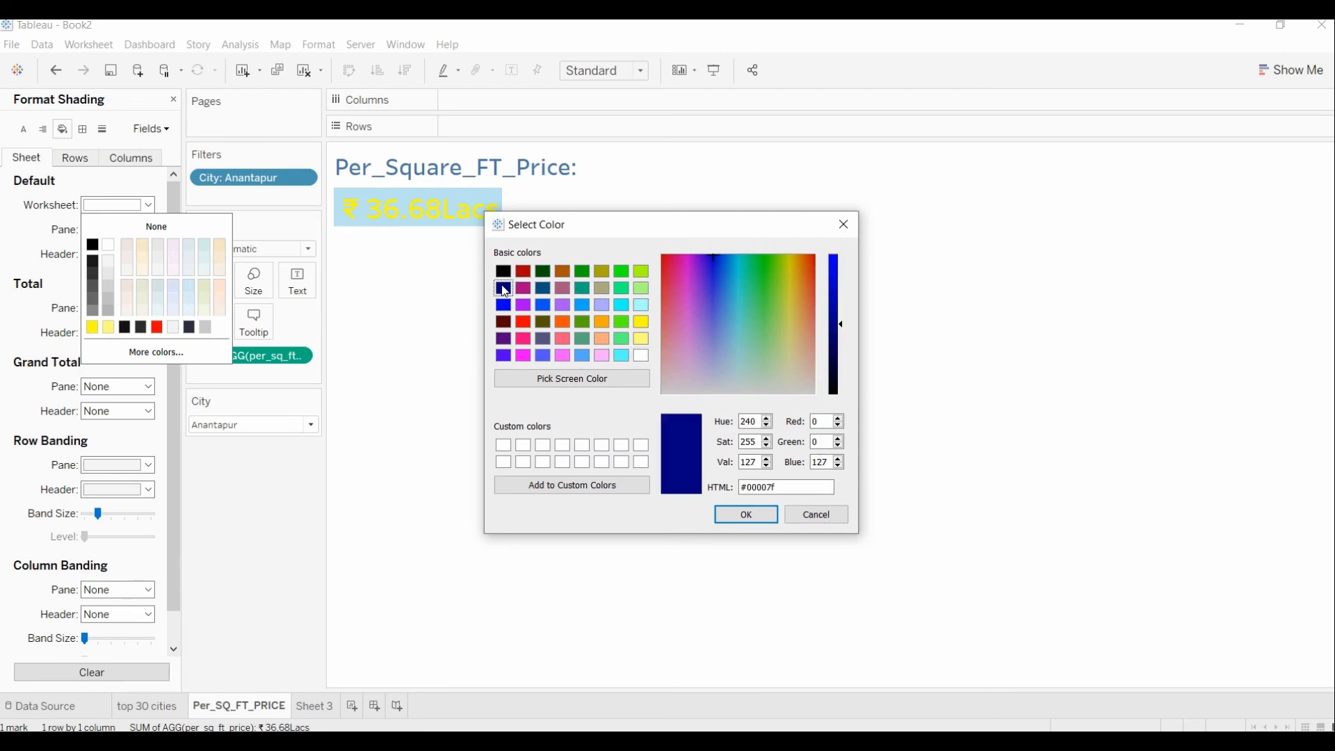
pyautogui.click(752, 515)
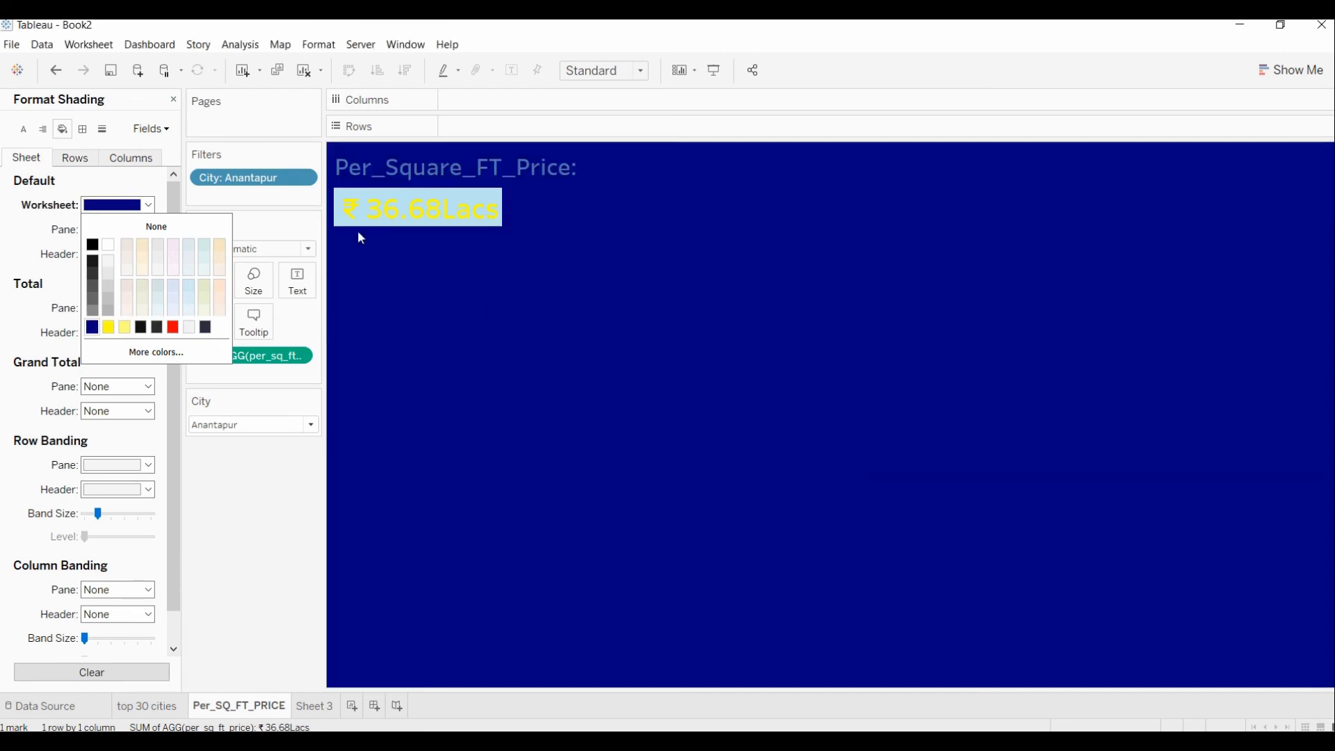
# Try dark gray and near-black worksheet shades on the price sheet and settle on the dark gray one
pyautogui.click(97, 282)
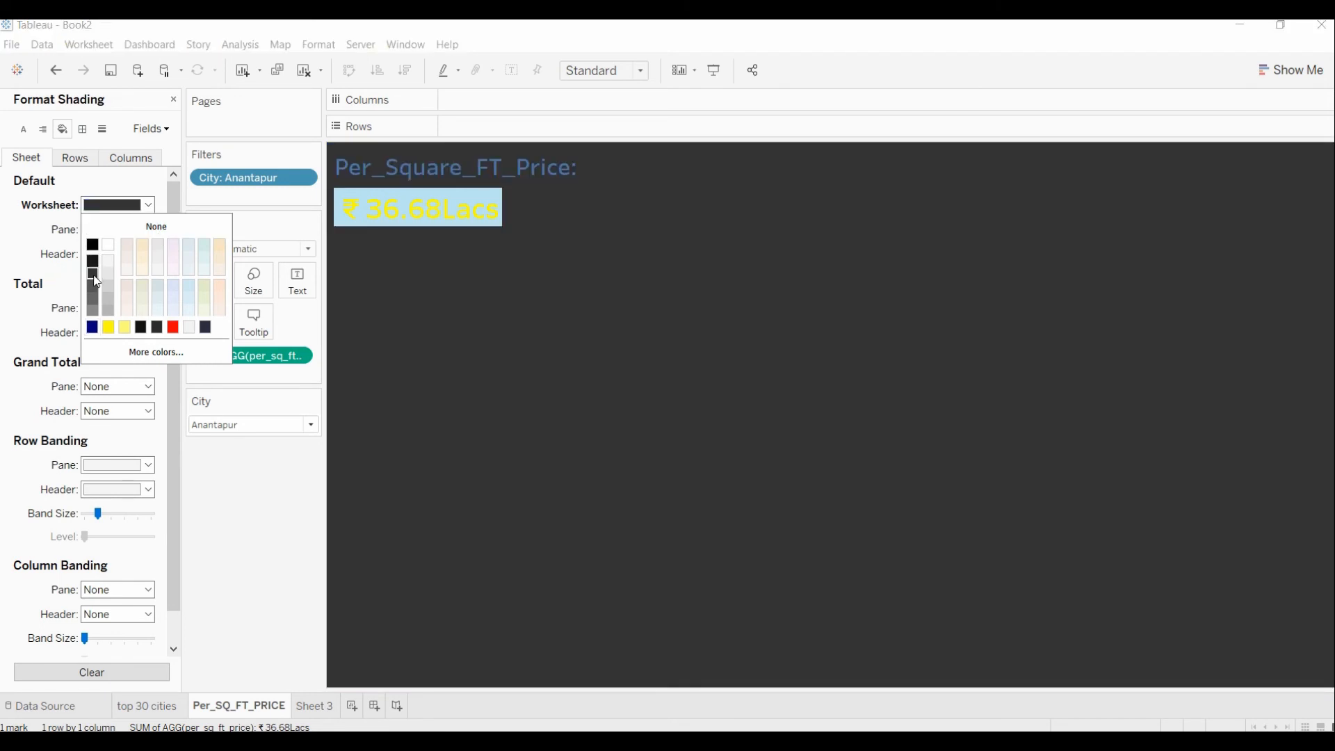
pyautogui.click(92, 267)
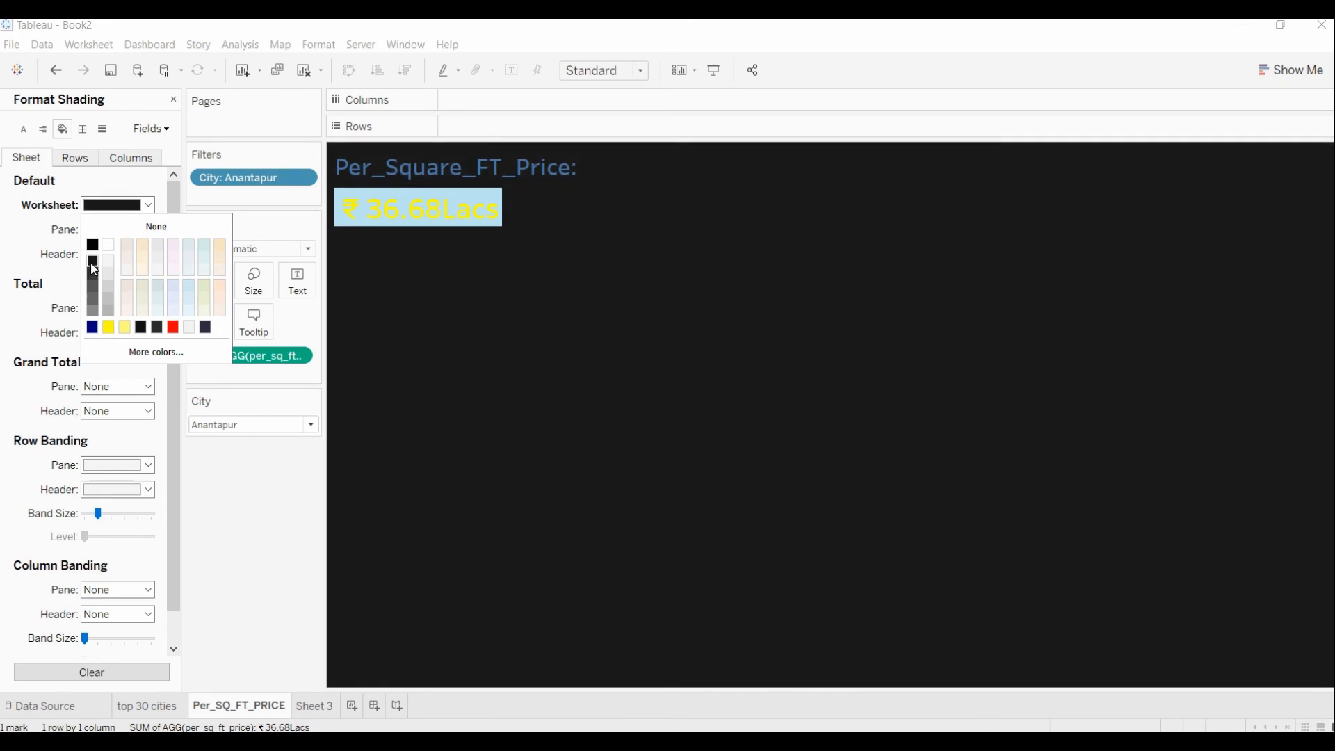
pyautogui.click(93, 287)
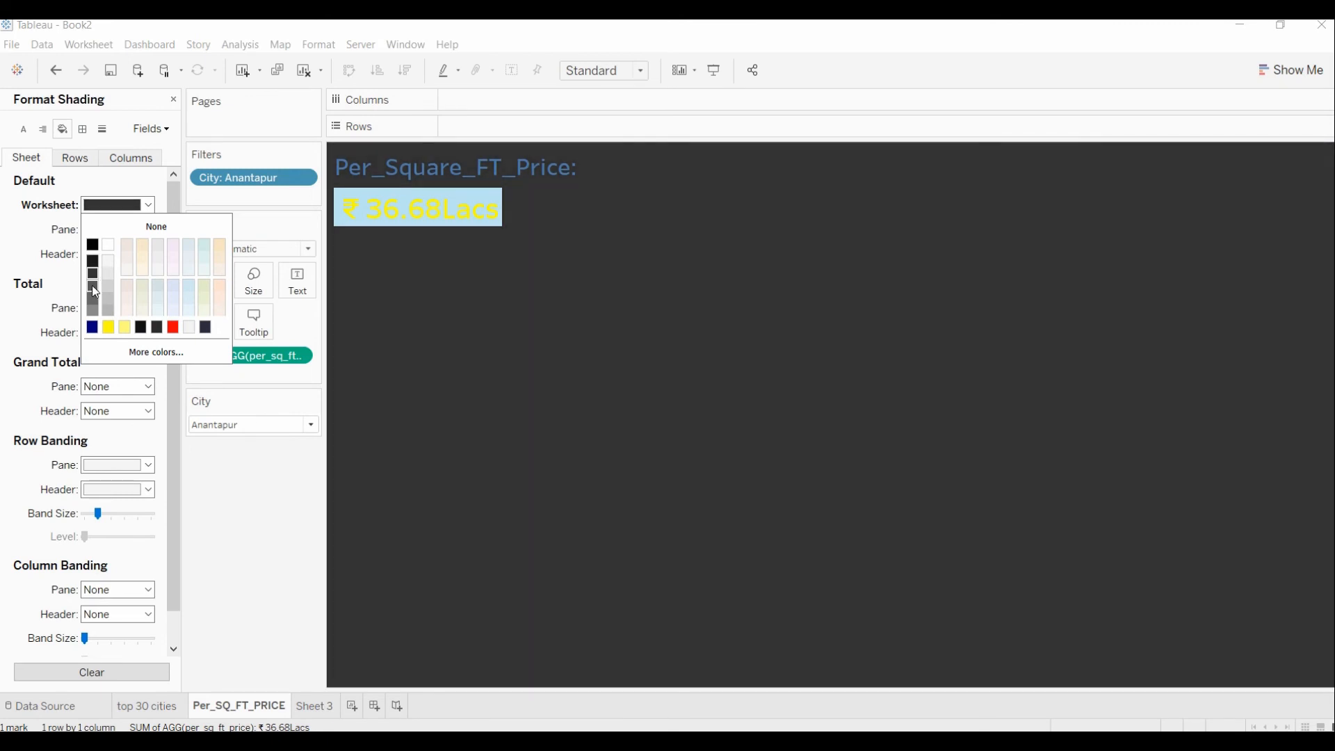
pyautogui.click(93, 275)
pyautogui.click(250, 481)
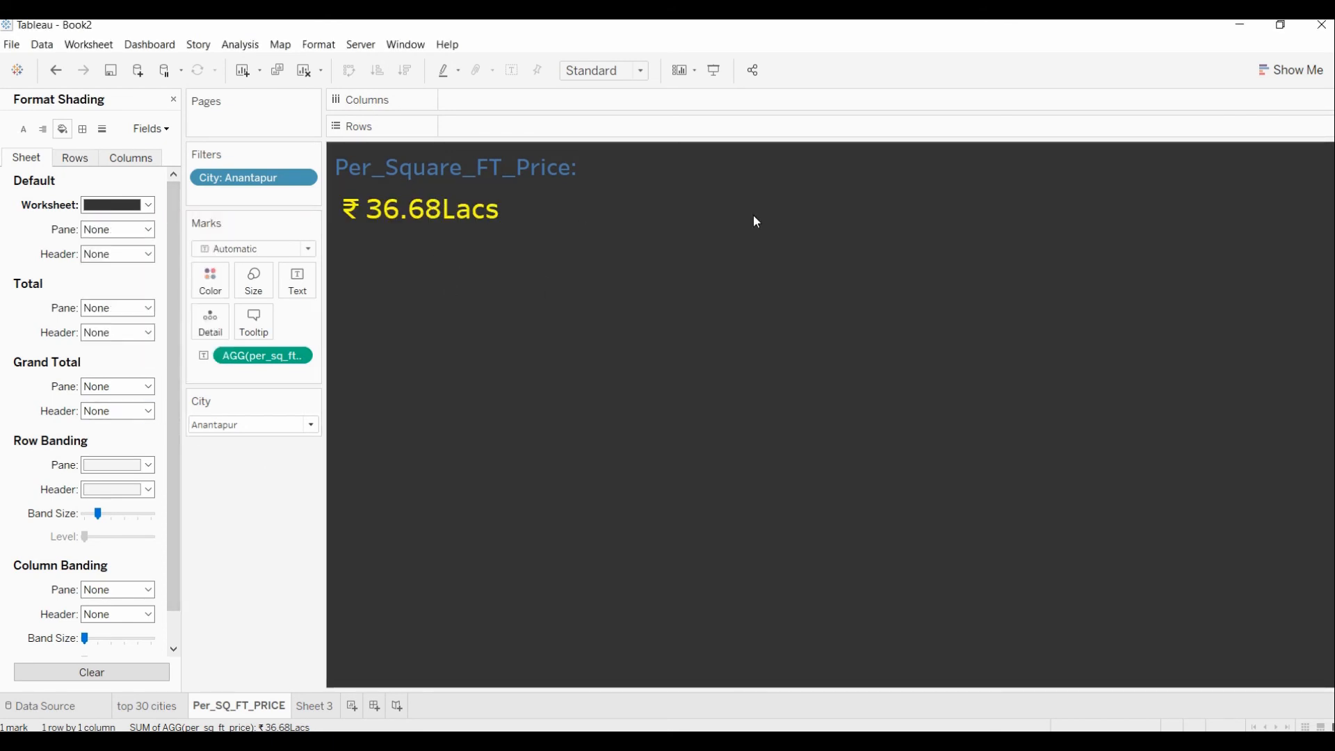
# Give the top 30 cities sheet the same dark gray worksheet shading
pyautogui.click(147, 705)
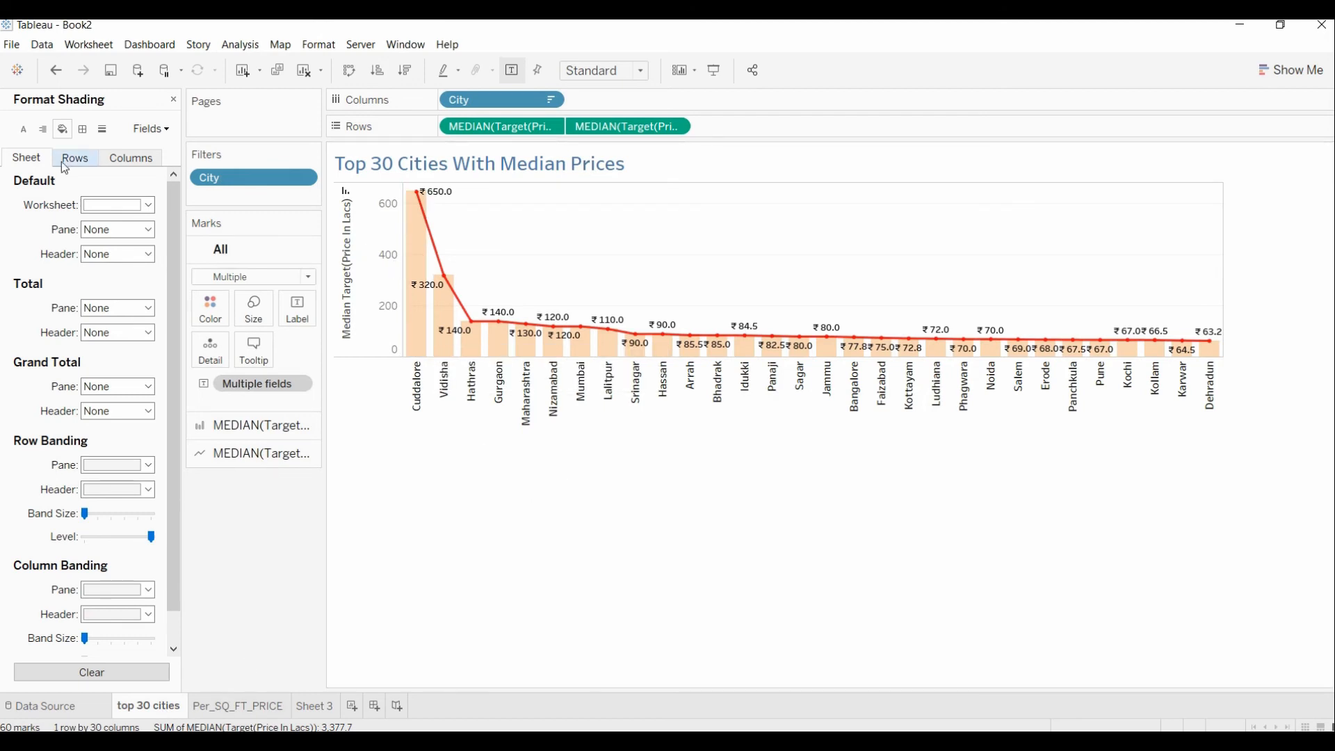
pyautogui.click(147, 204)
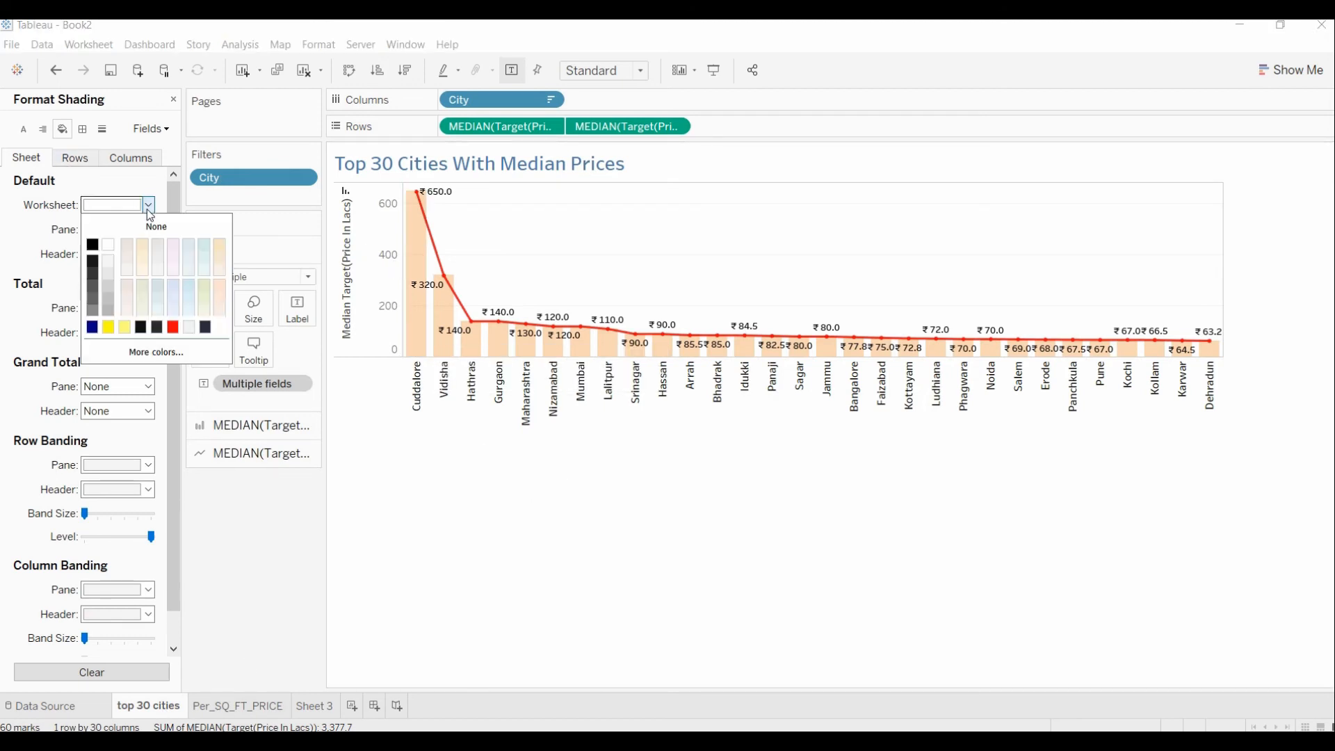
pyautogui.click(93, 274)
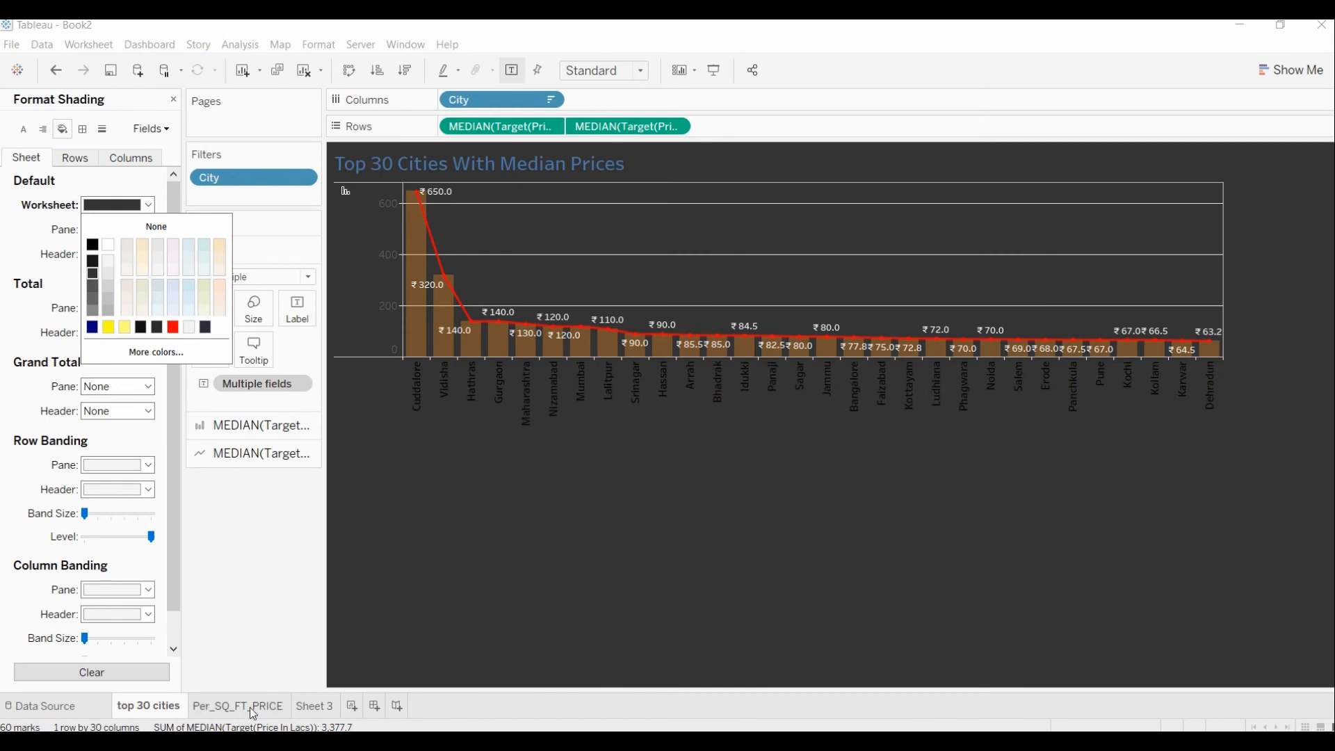
pyautogui.click(474, 601)
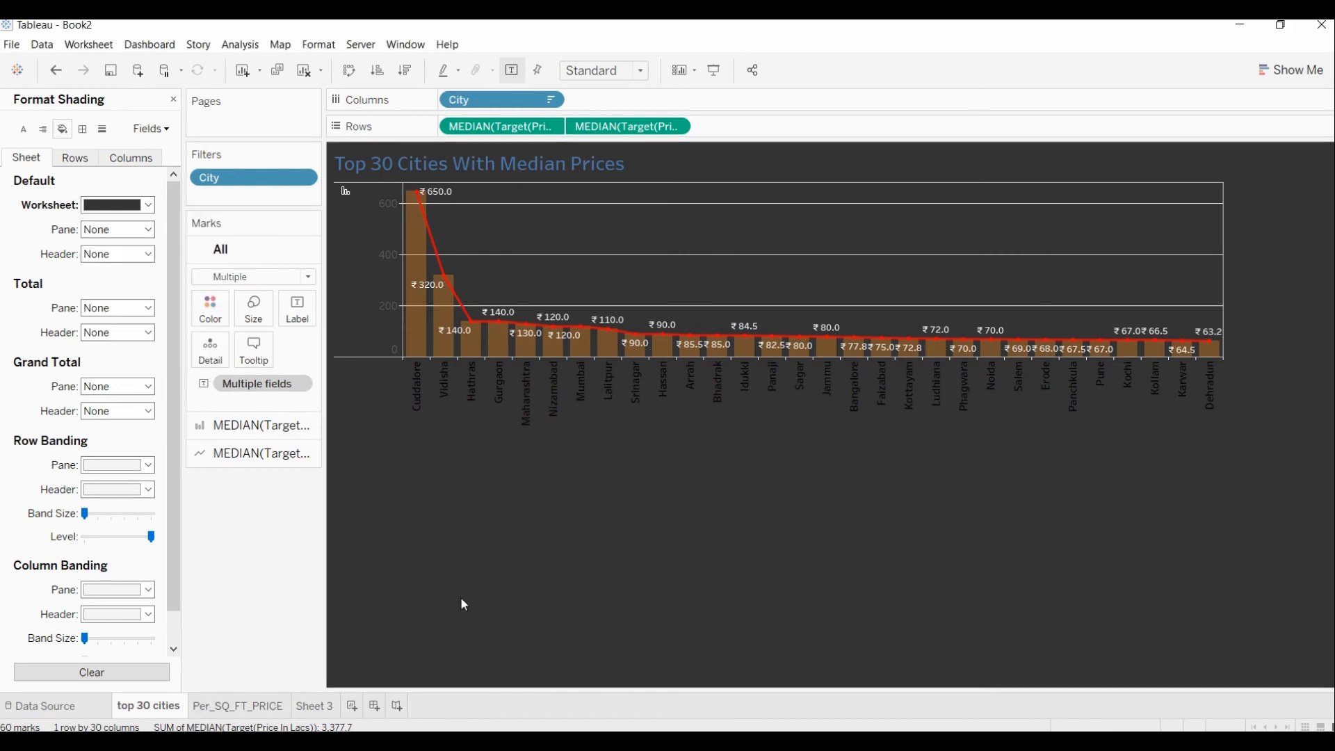
# Compare the backgrounds of the Per_SQ_FT_PRICE and top 30 cities sheets, ending on Per_SQ_FT_PRICE
pyautogui.click(205, 705)
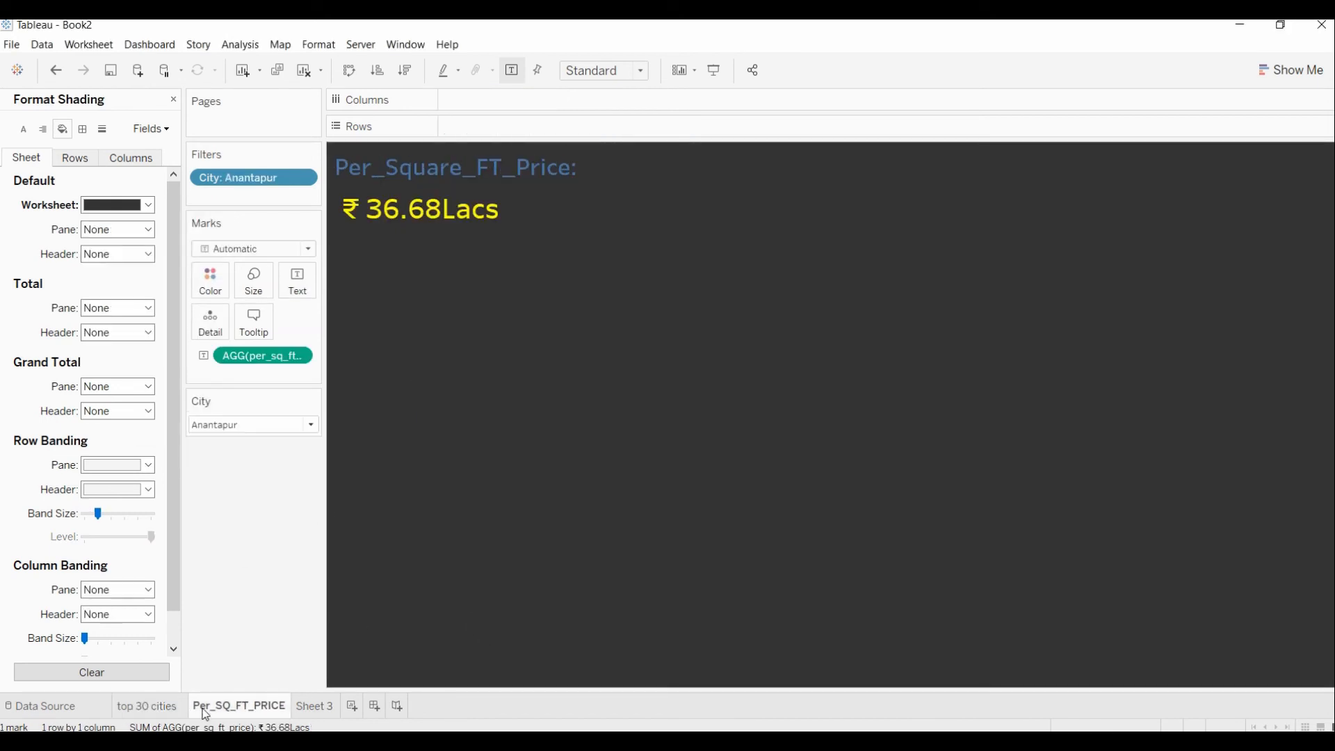
pyautogui.click(138, 708)
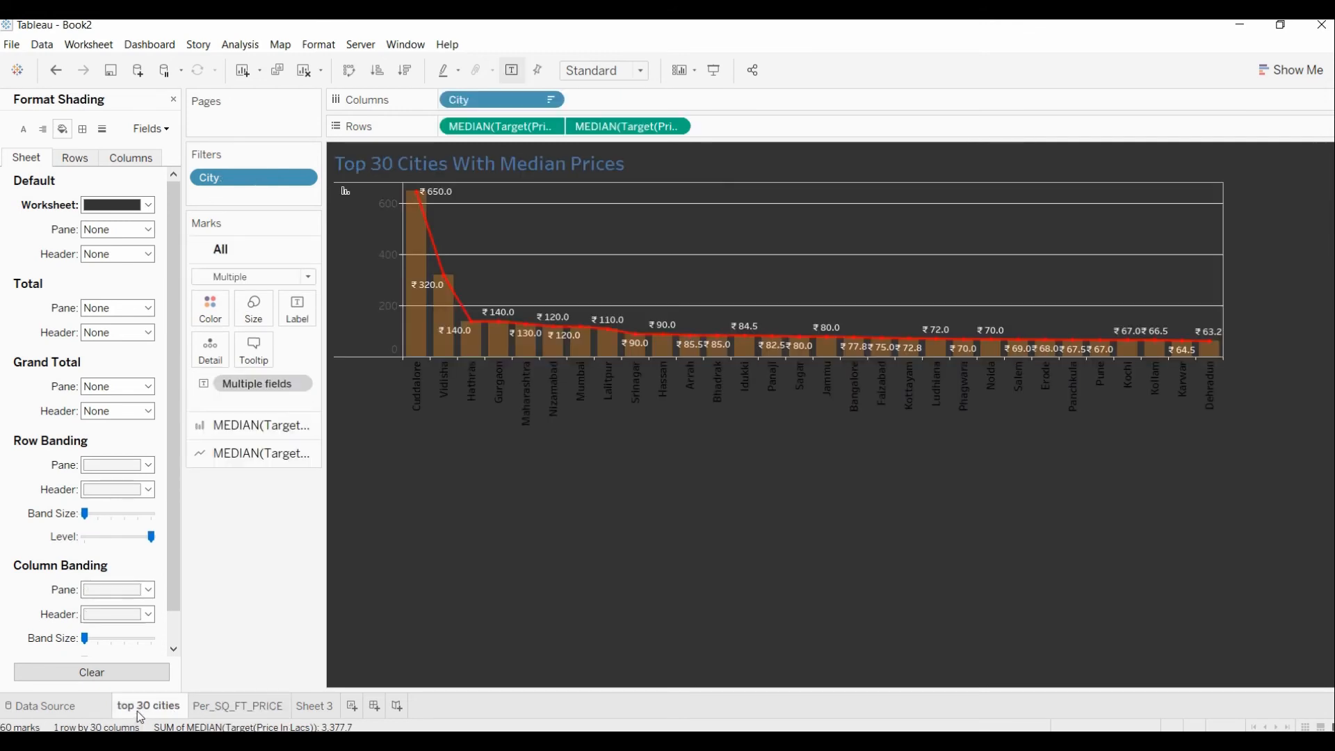
pyautogui.click(240, 696)
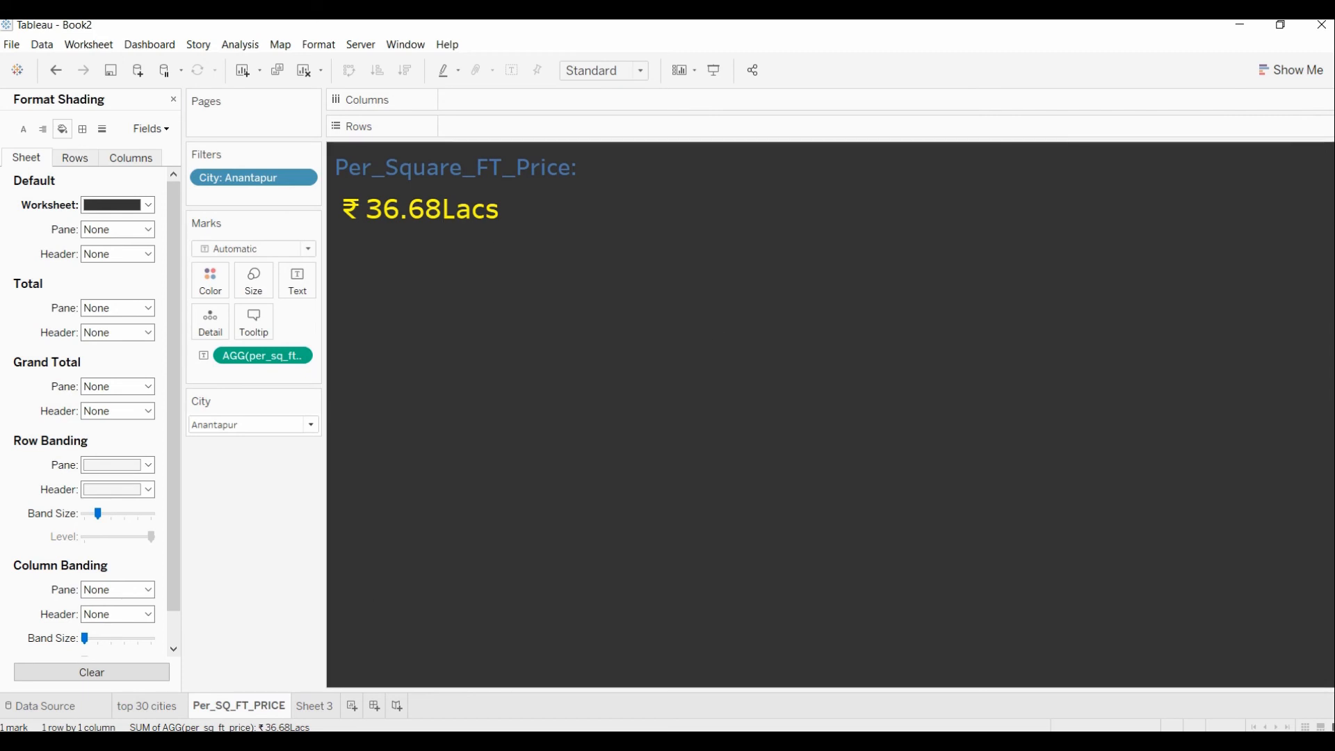
# Set the City header font colour to white on the top 30 cities sheet
pyautogui.click(146, 707)
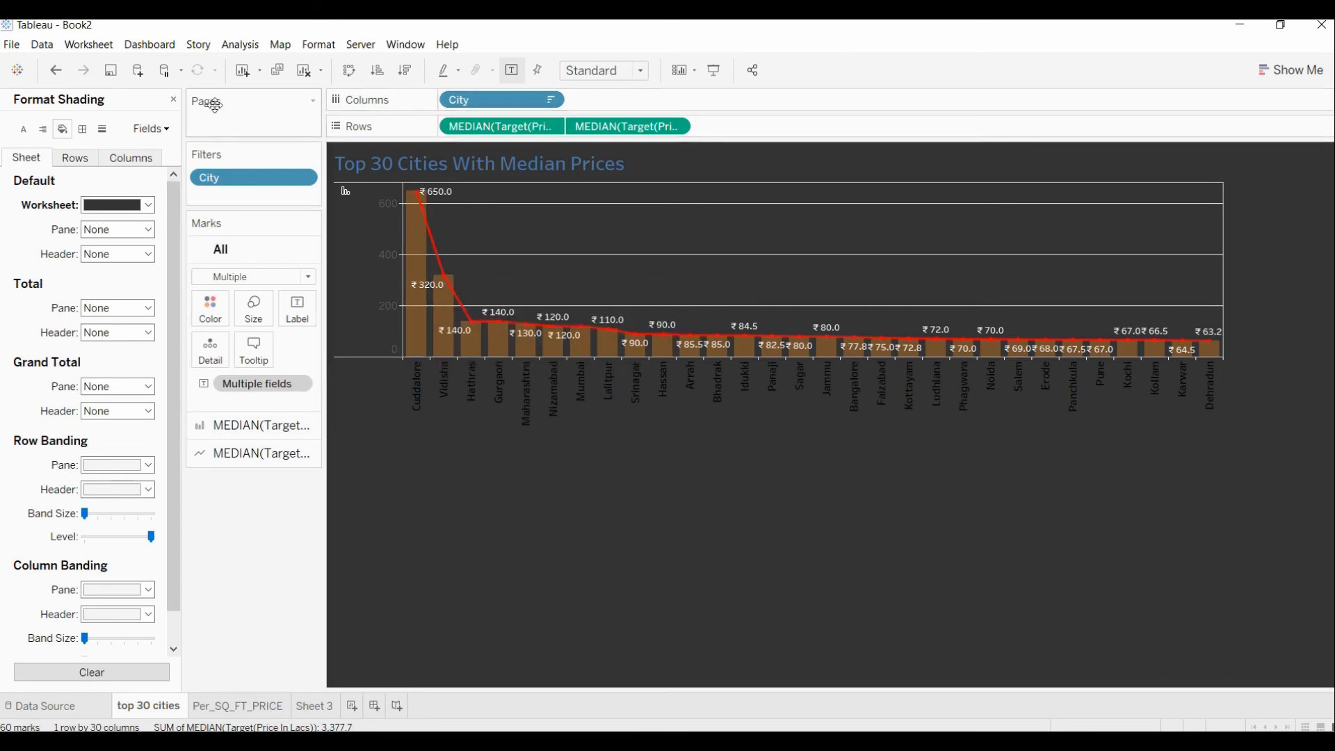
pyautogui.rightClick(415, 395)
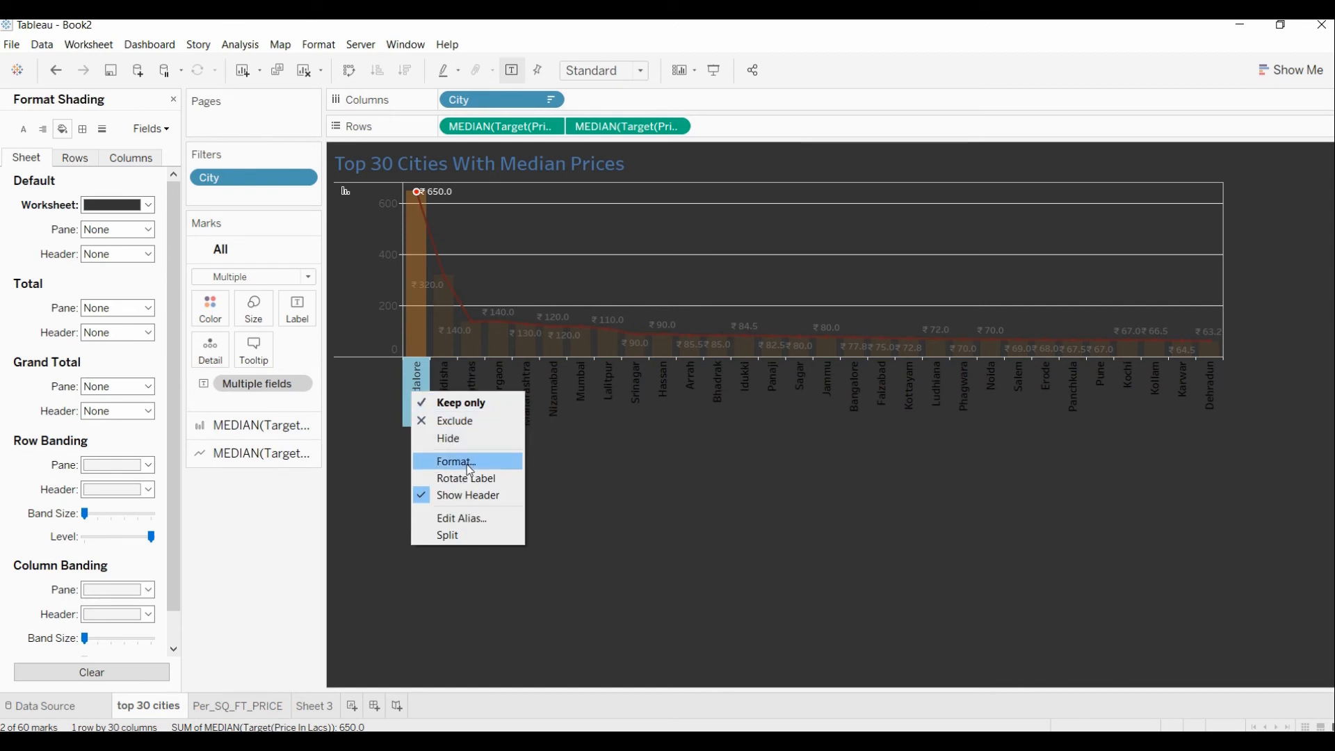
pyautogui.click(447, 456)
pyautogui.click(124, 207)
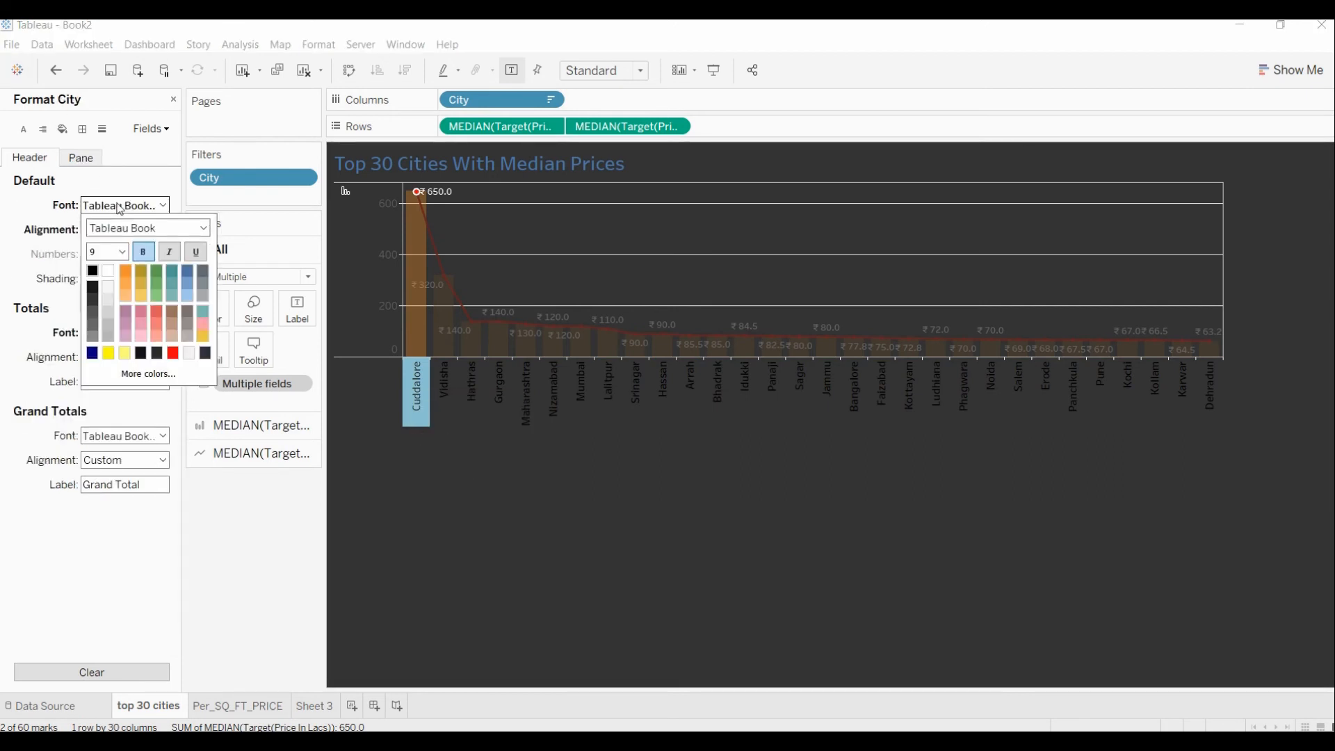
pyautogui.click(108, 271)
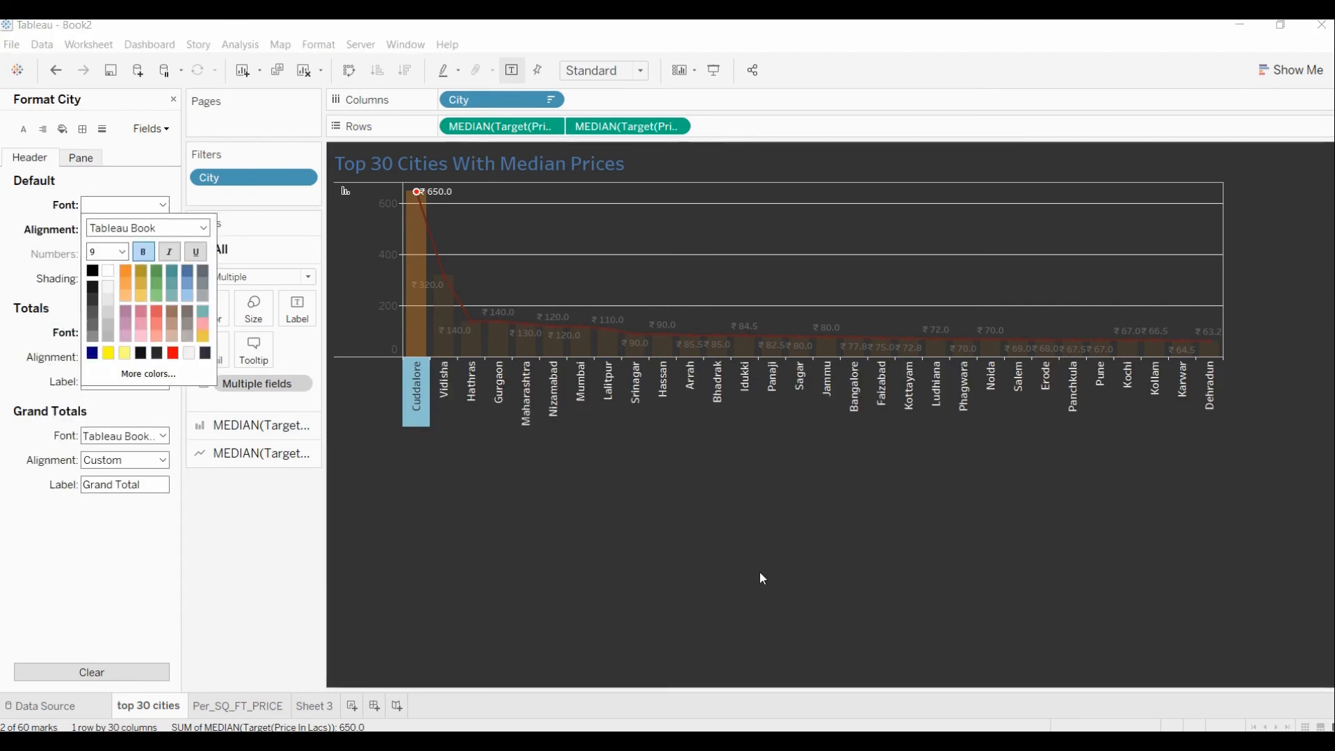
pyautogui.click(665, 530)
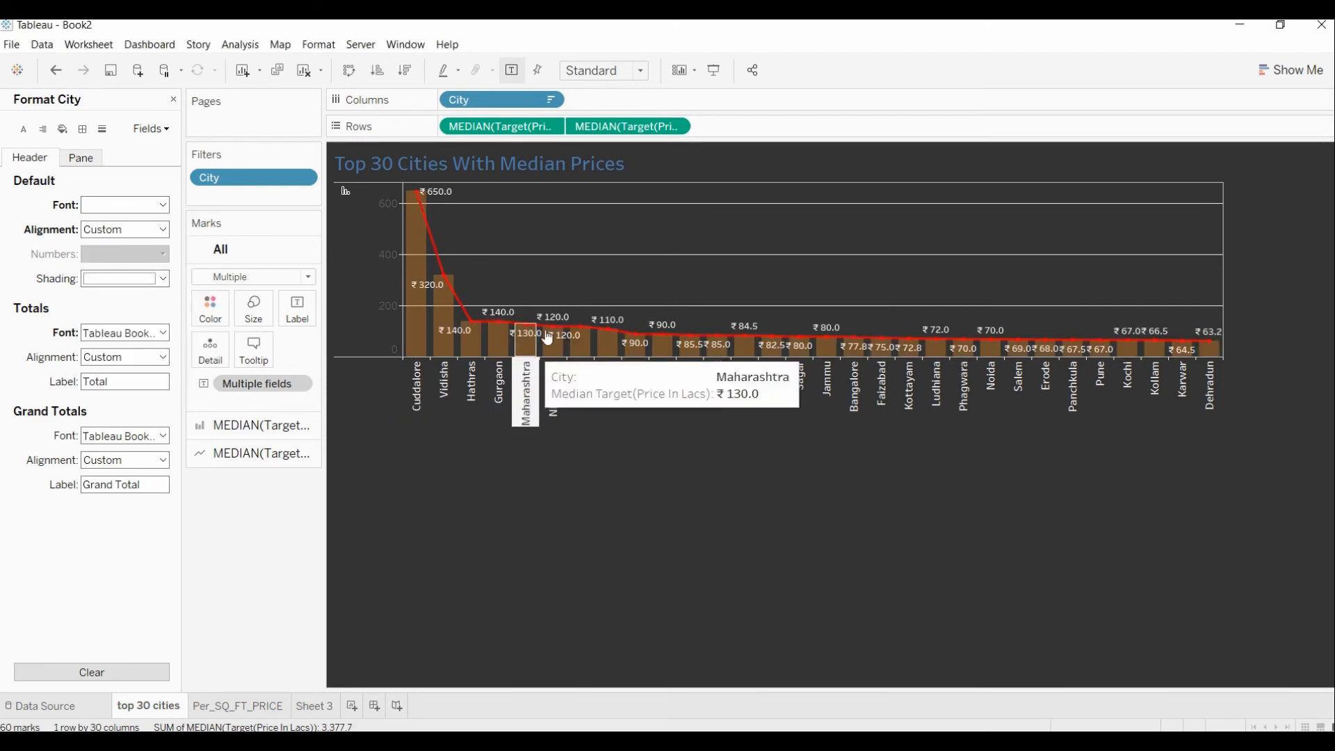
# Lower the opacity of the row reference lines to 3% on the top 30 cities sheet
pyautogui.click(102, 129)
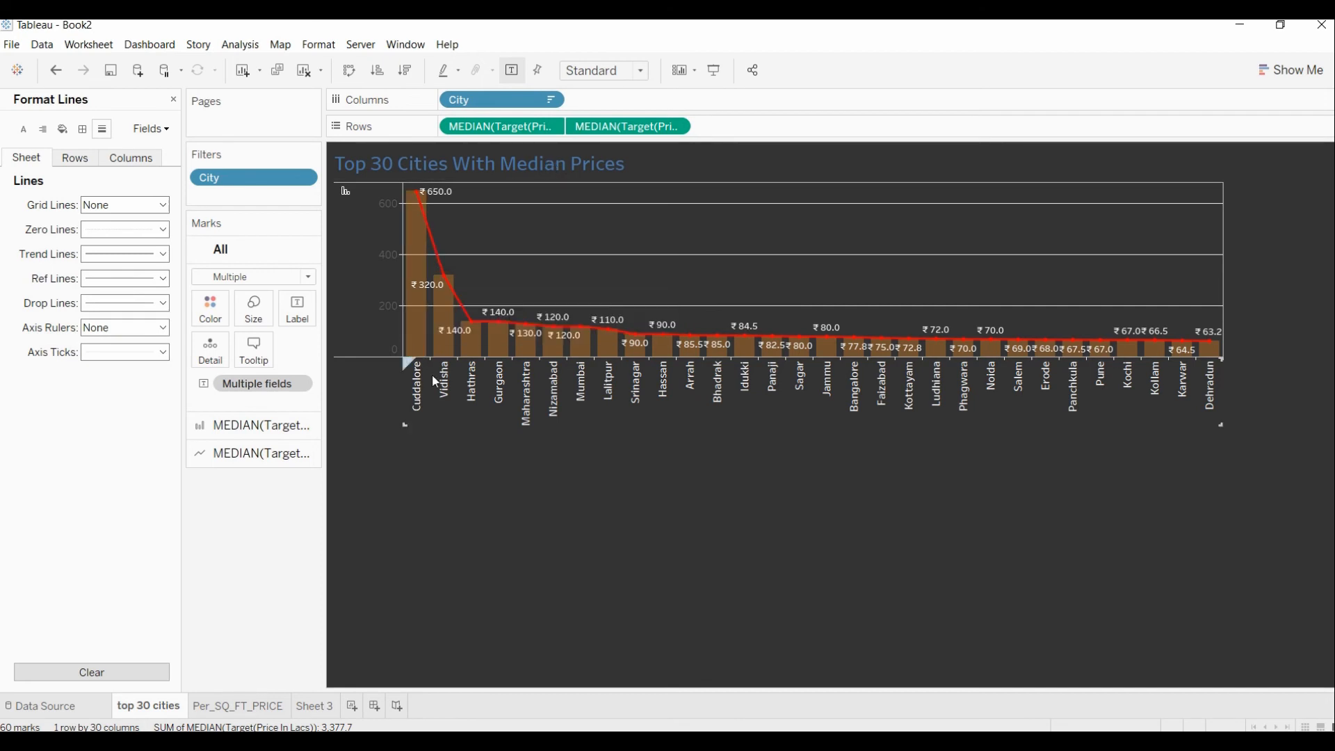
pyautogui.click(75, 158)
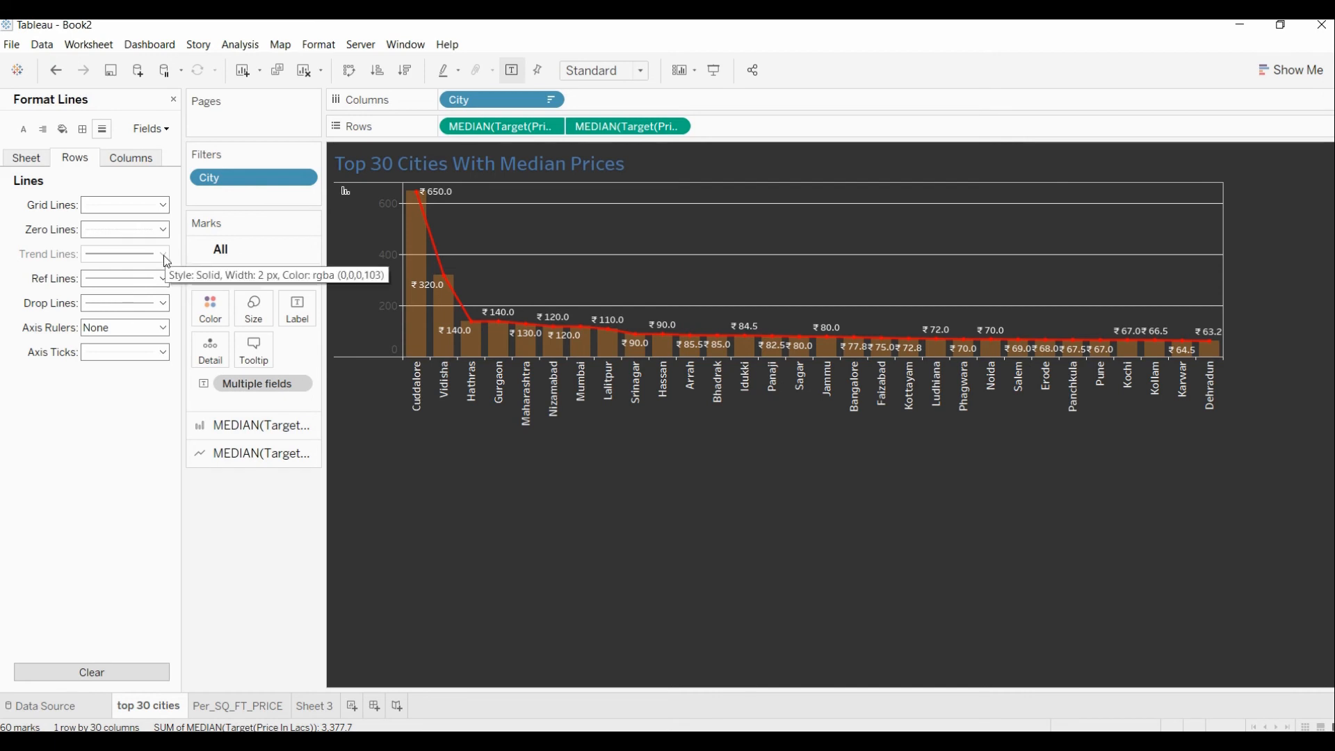
pyautogui.click(163, 279)
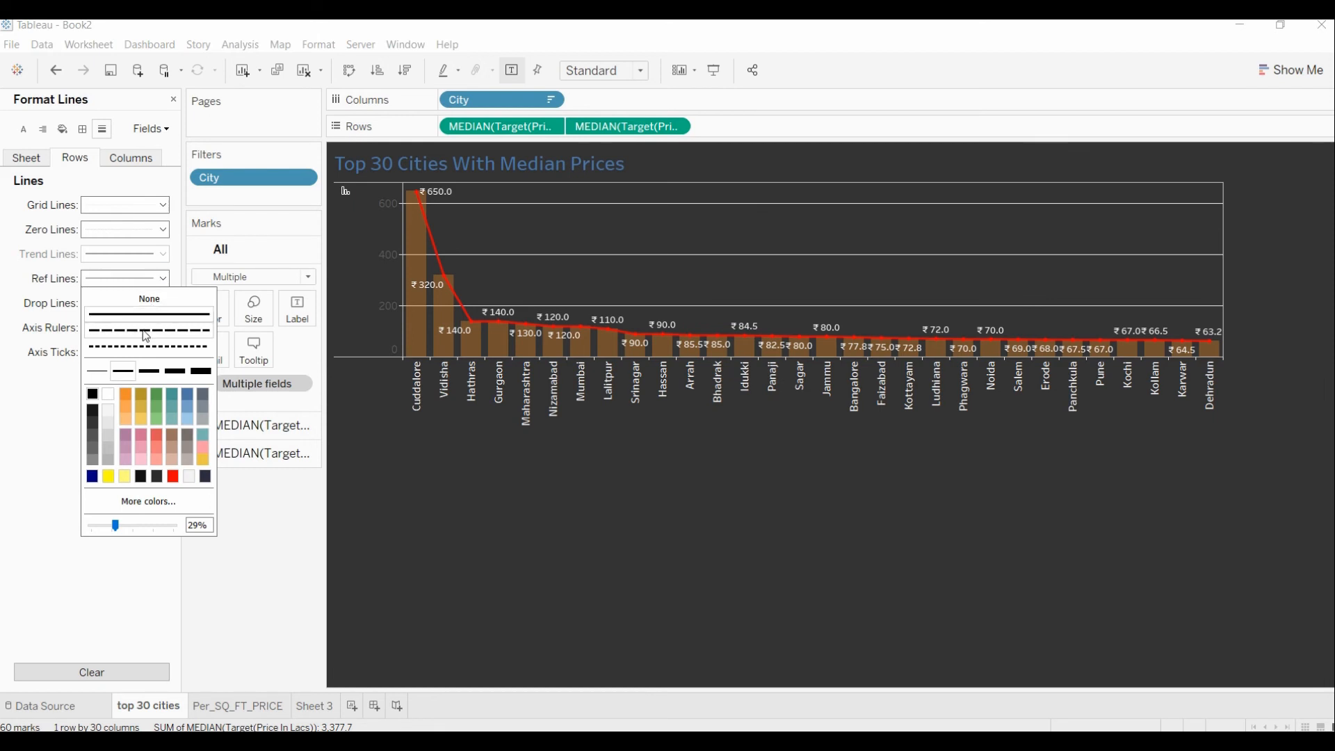
pyautogui.moveTo(117, 528); pyautogui.dragTo(96, 525)
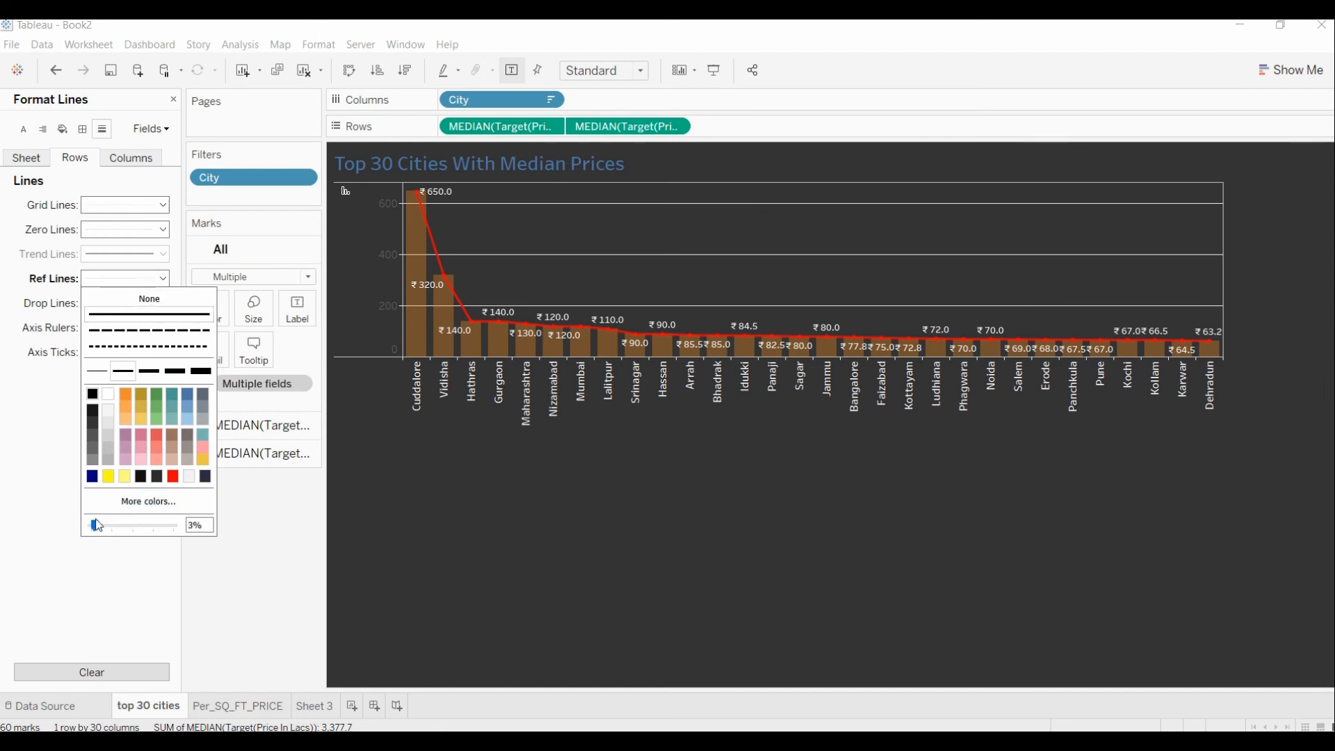
pyautogui.click(140, 592)
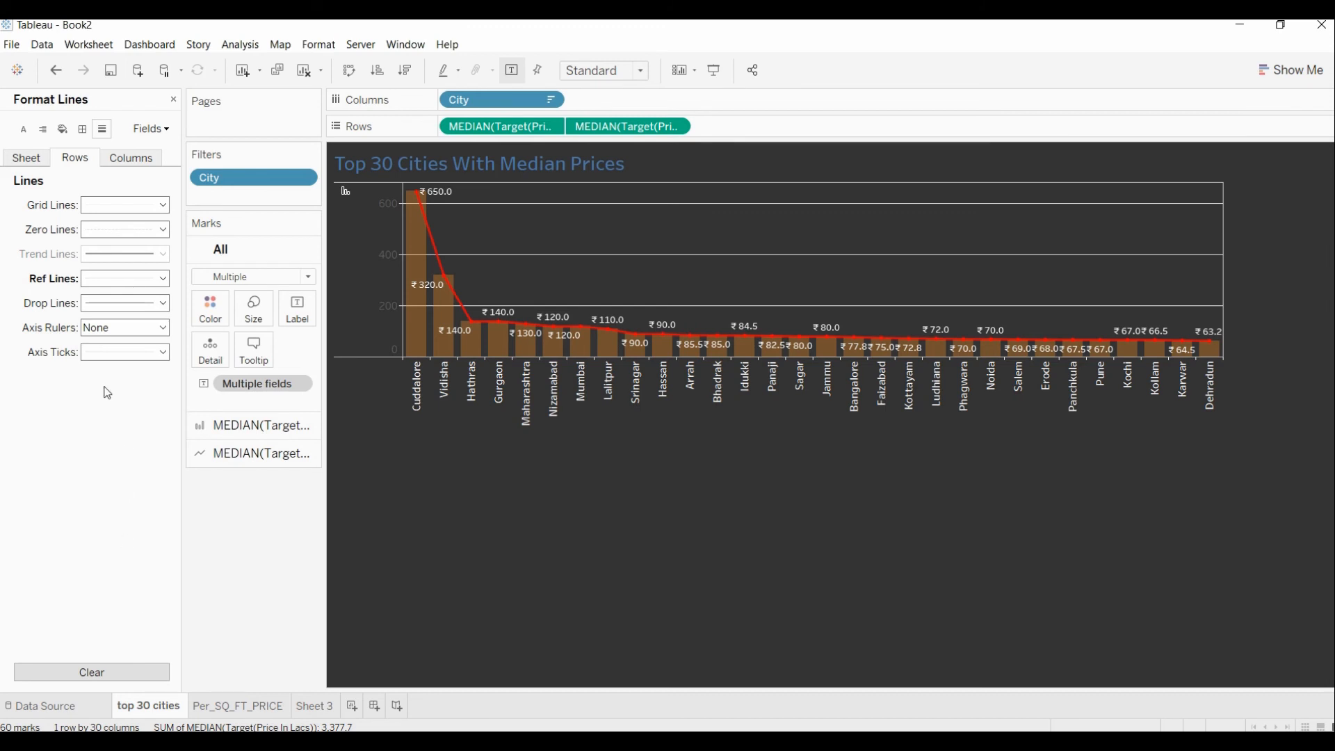
# Set the row grand total's pane and header borders to None
pyautogui.click(82, 130)
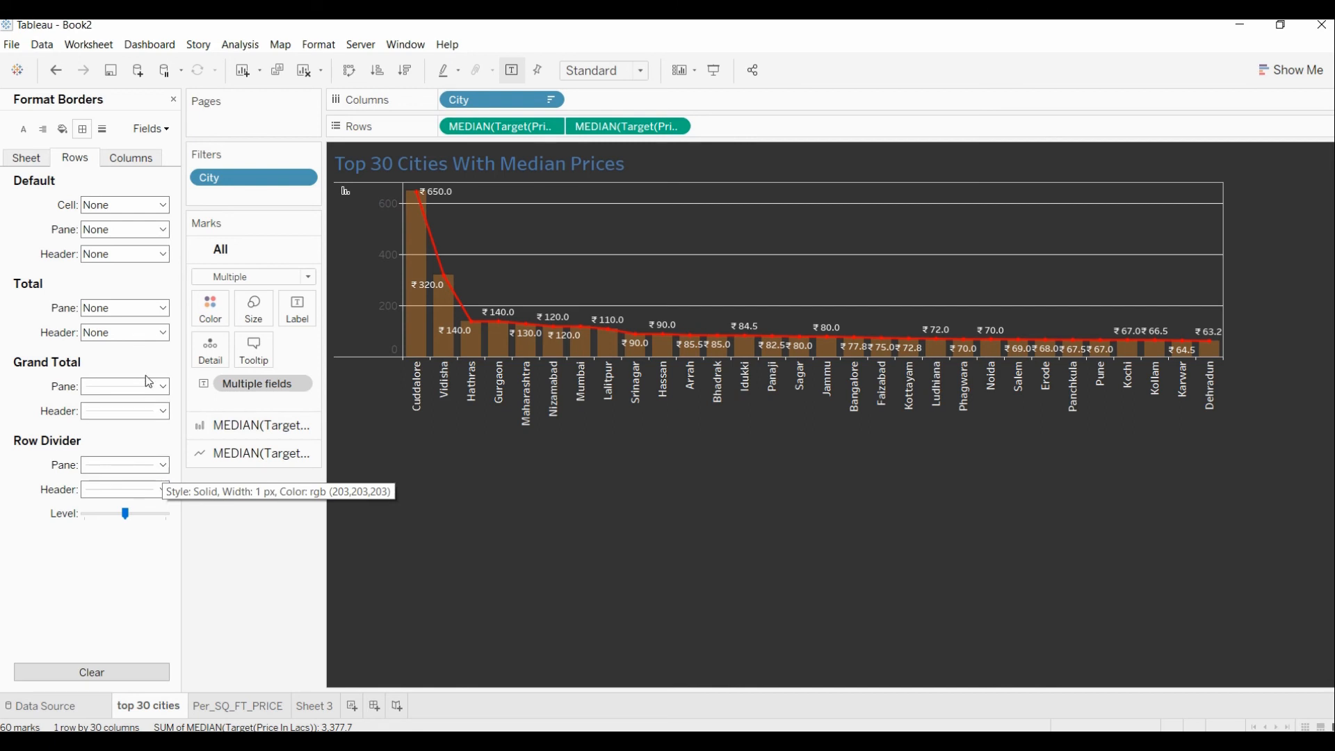
pyautogui.click(162, 387)
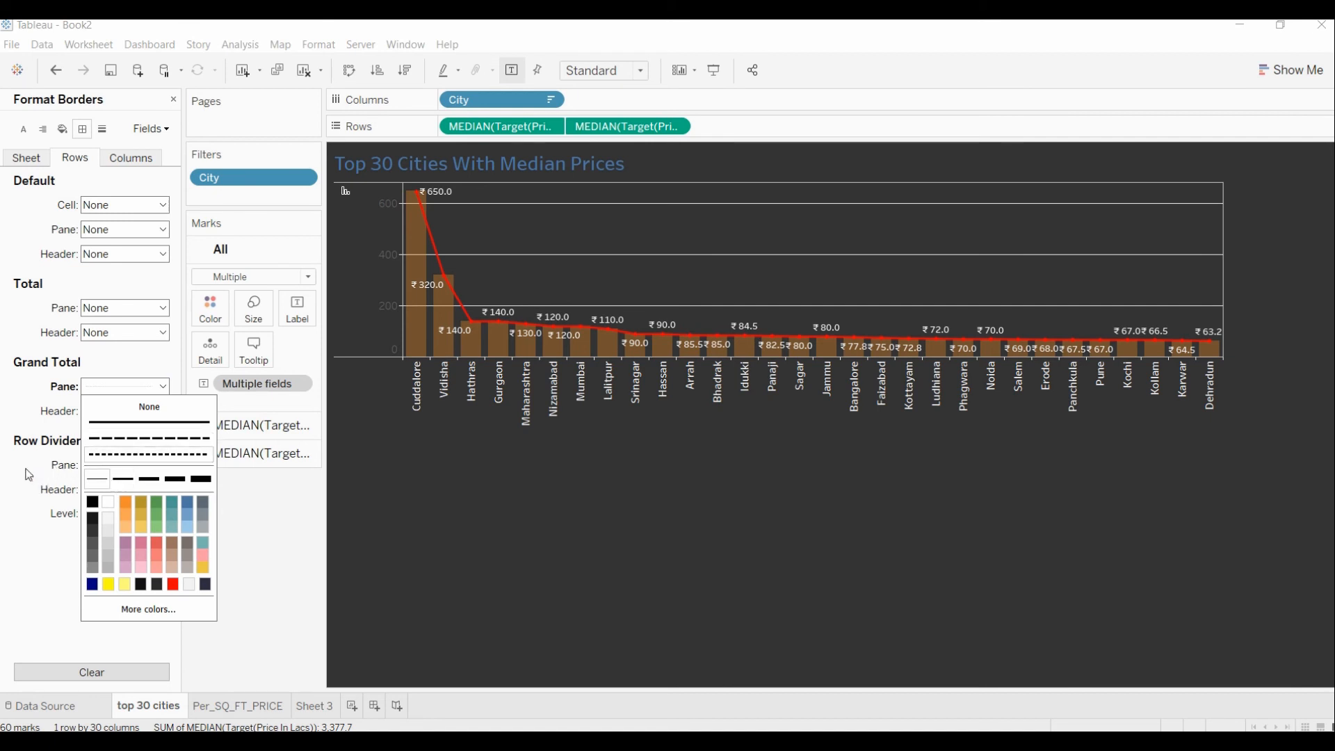
pyautogui.click(146, 408)
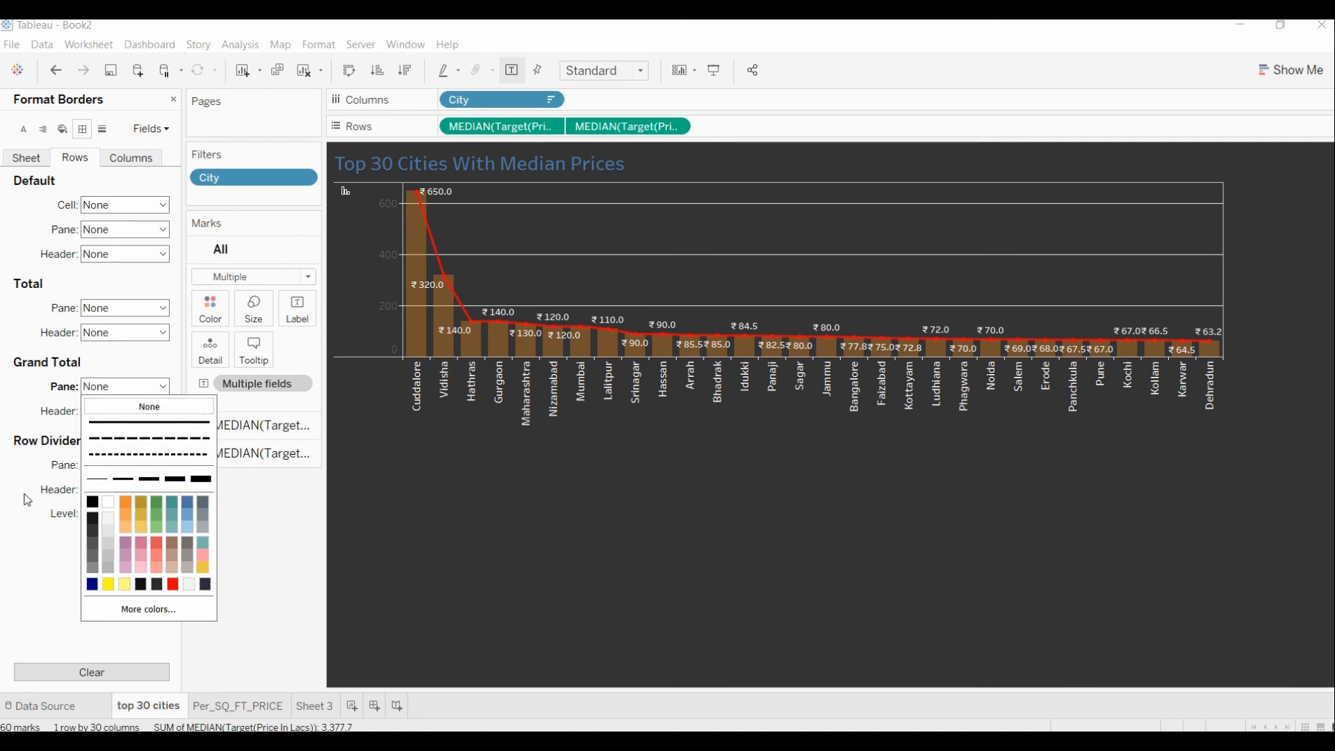
pyautogui.click(164, 411)
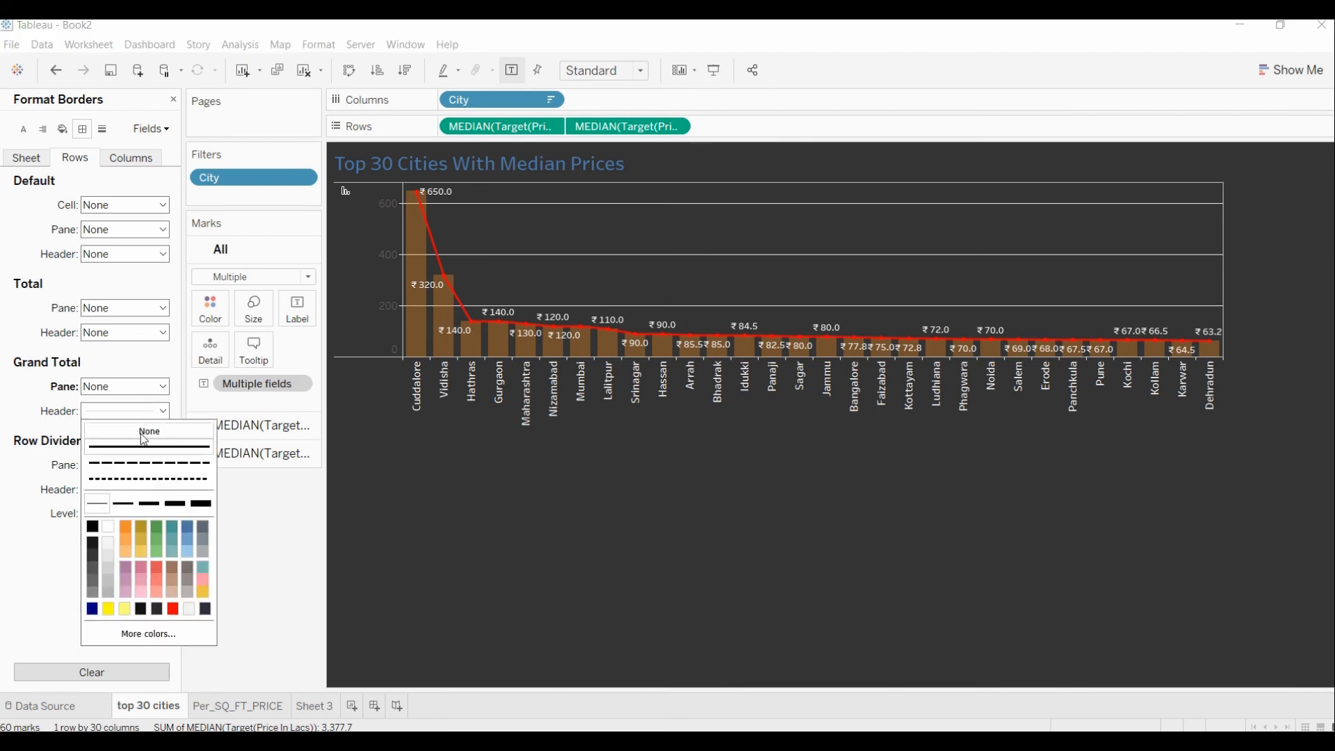
pyautogui.click(29, 491)
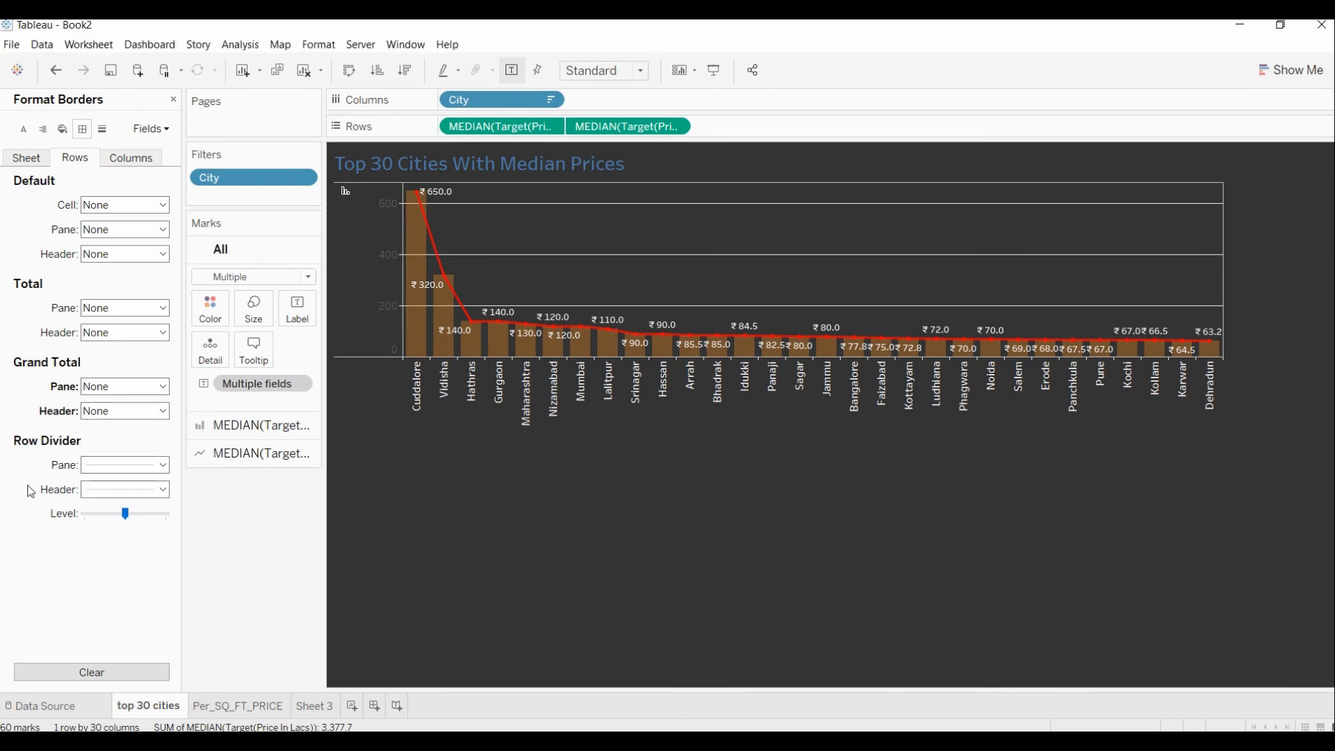
# Give the row divider solid pane and header lines and lower its level to the minimum
pyautogui.click(162, 468)
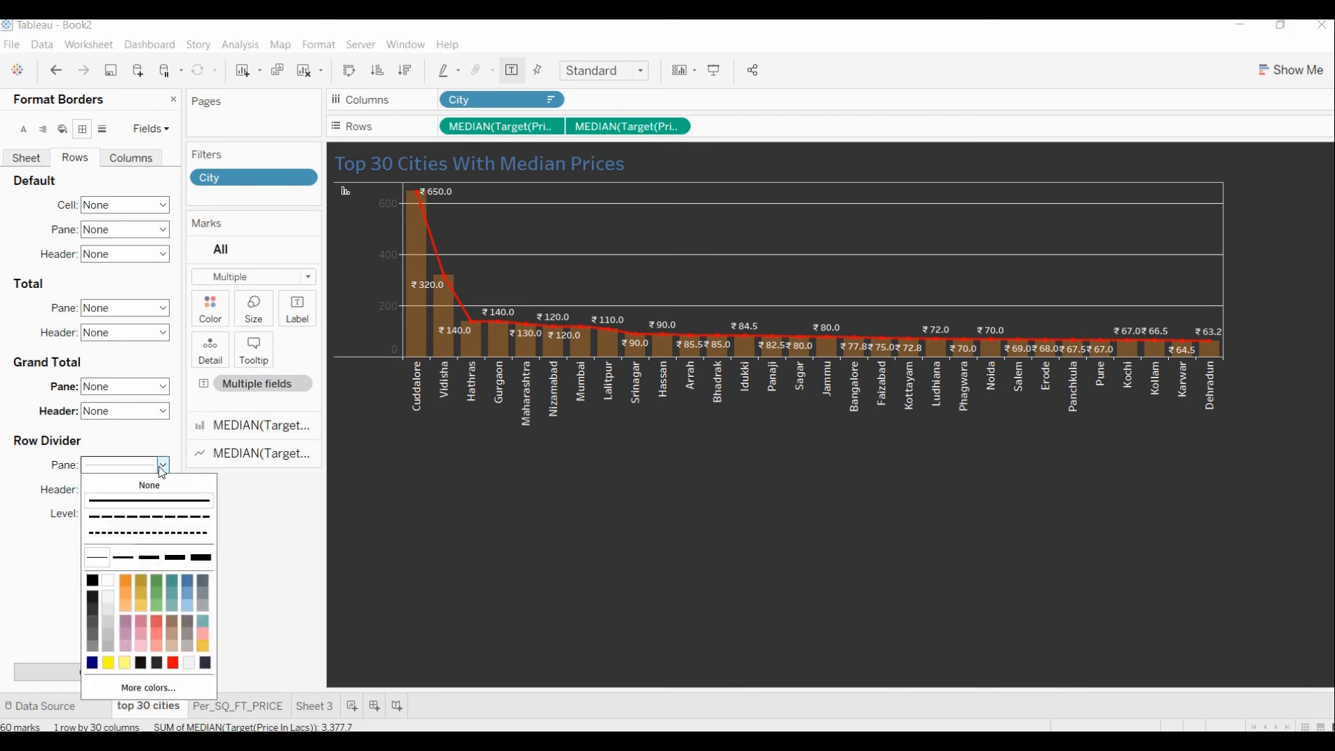
pyautogui.click(150, 504)
pyautogui.click(49, 521)
pyautogui.click(162, 490)
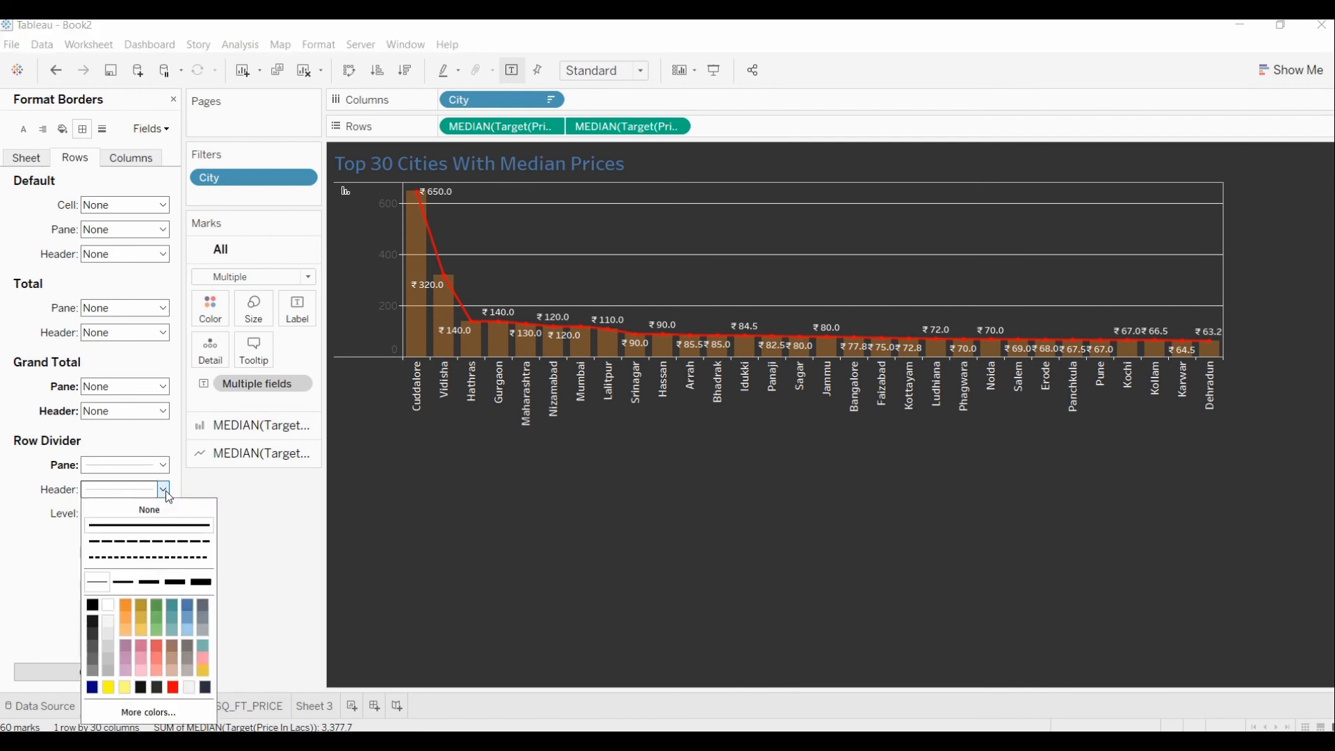
pyautogui.click(149, 526)
pyautogui.click(46, 536)
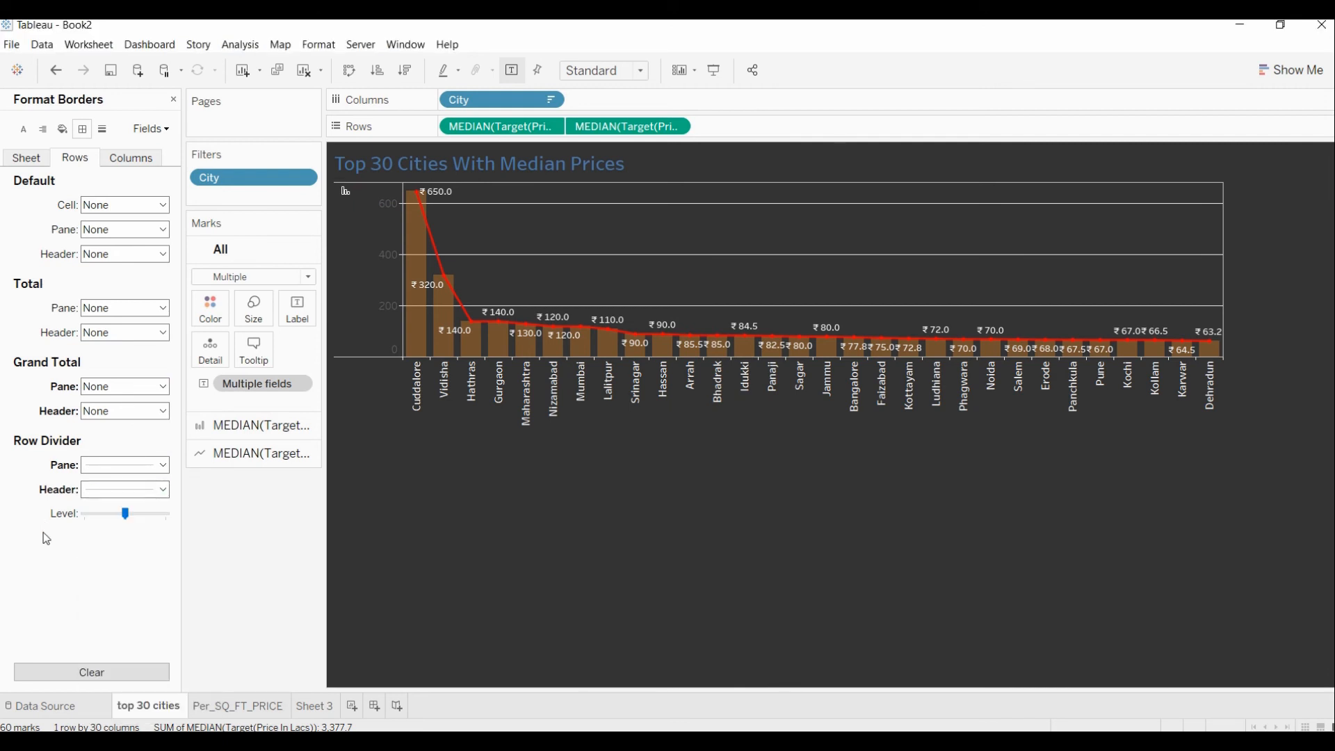
pyautogui.moveTo(114, 518)
pyautogui.mouseDown()
pyautogui.moveTo(89, 516)
pyautogui.moveTo(125, 520)
pyautogui.mouseUp()
pyautogui.click(84, 515)
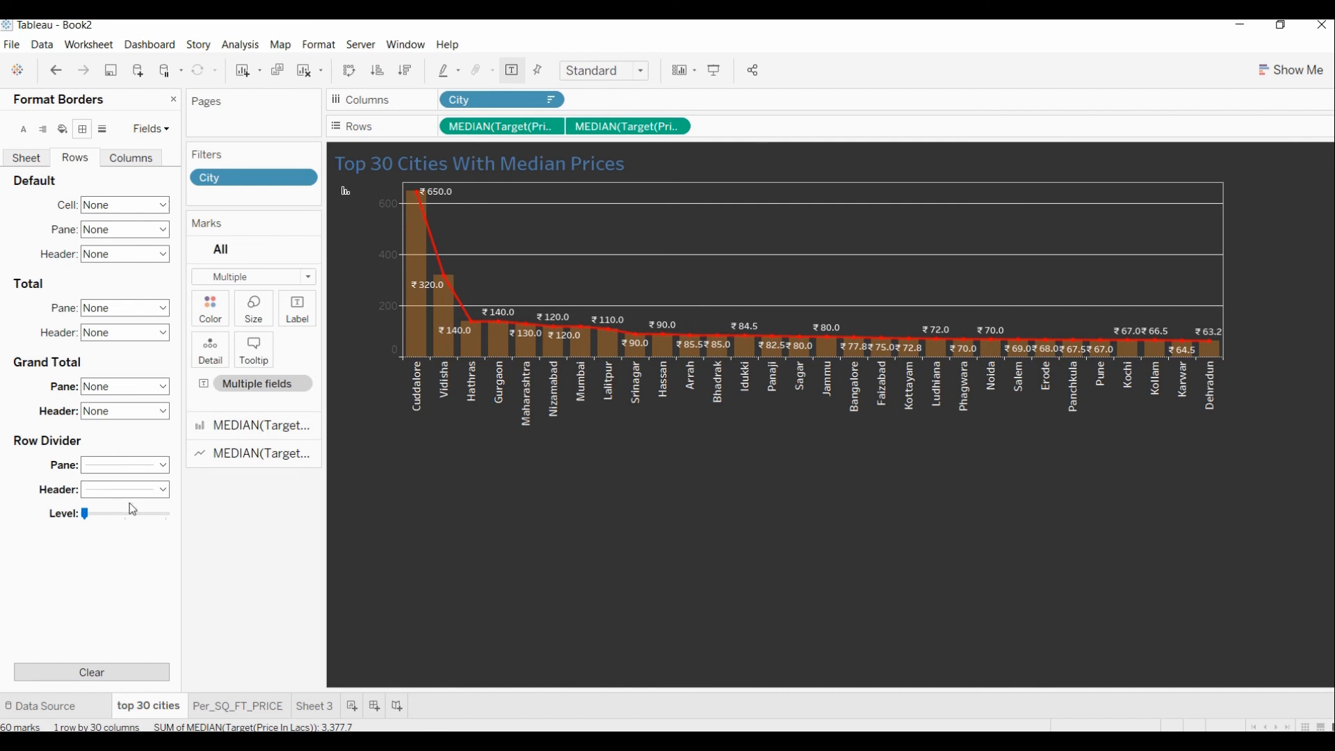
# Set the column grand total's pane and header borders to None
pyautogui.click(43, 159)
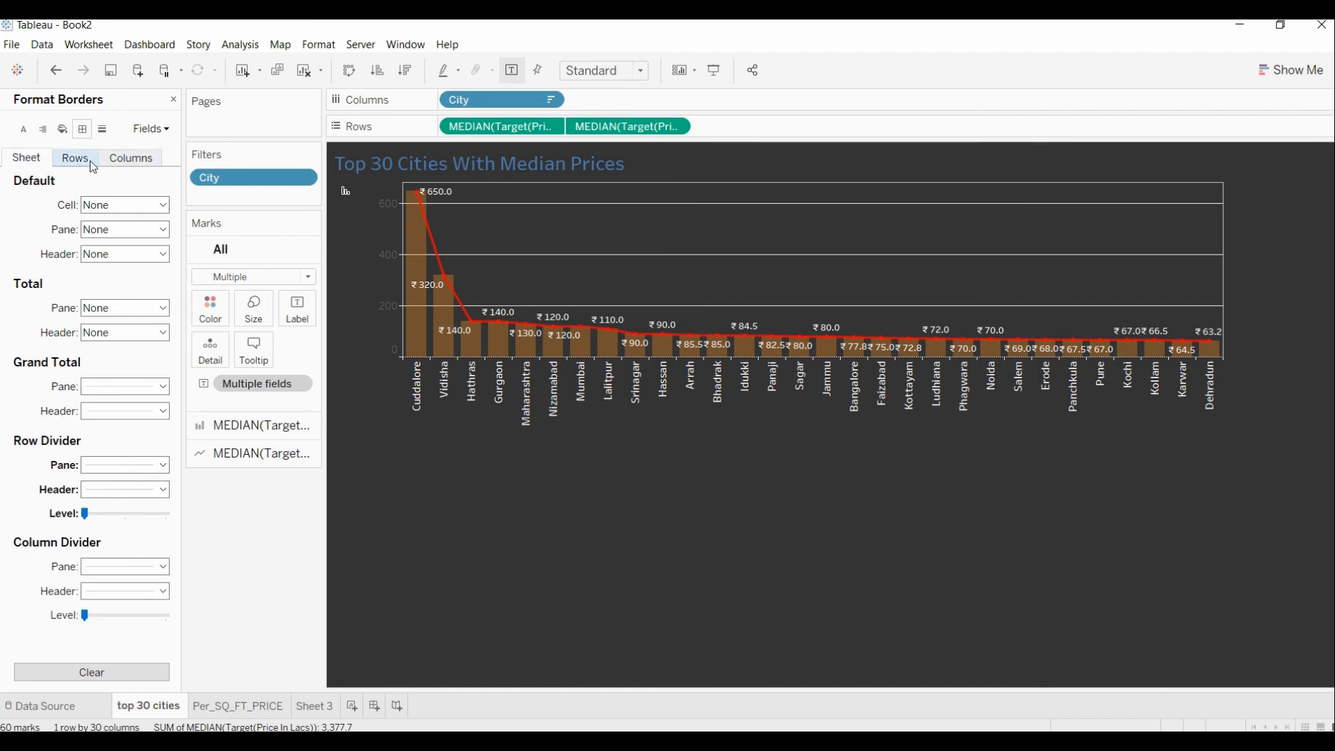
pyautogui.click(112, 161)
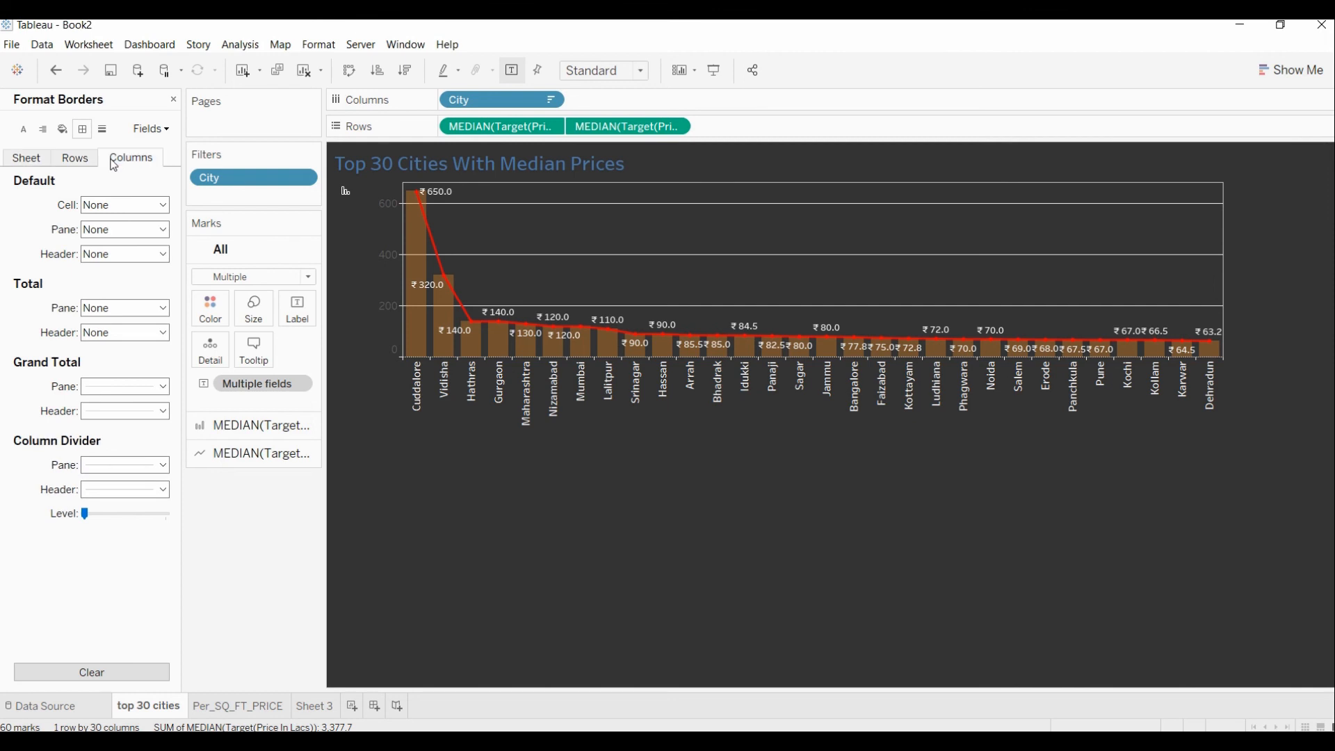
pyautogui.click(161, 387)
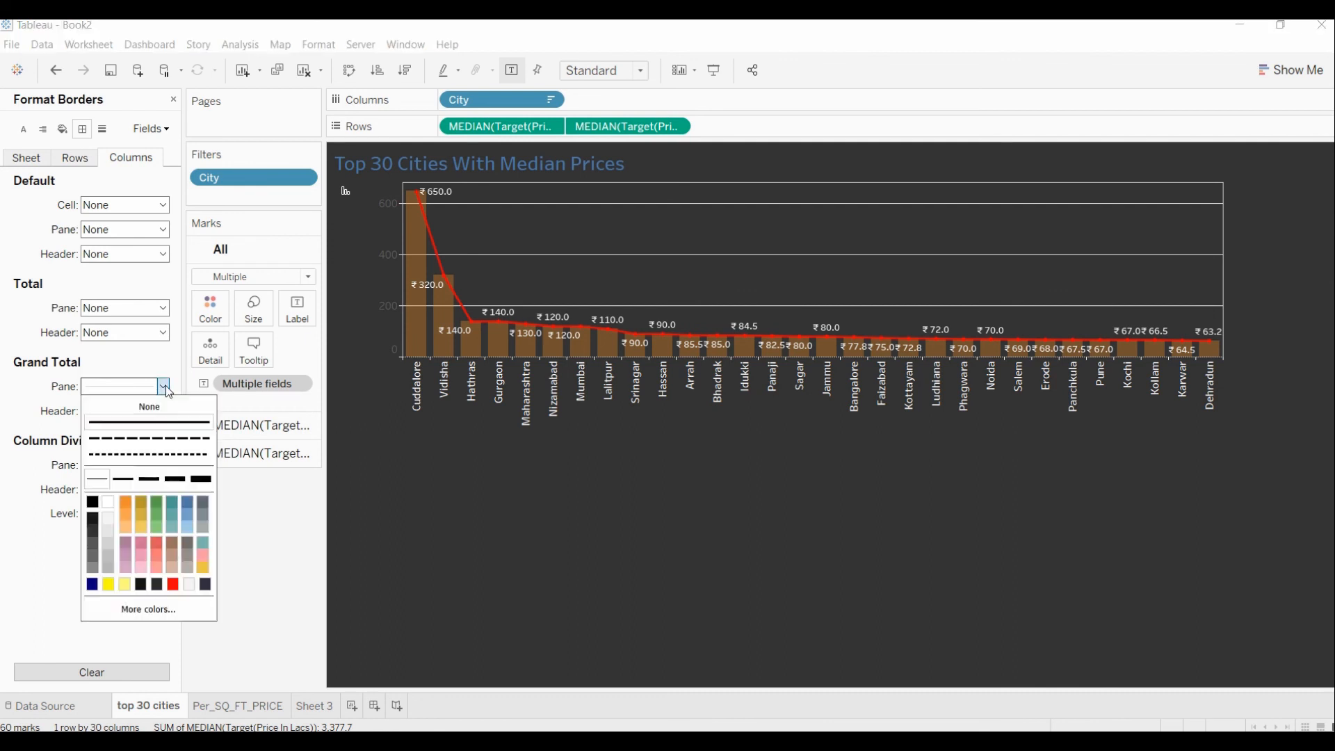
pyautogui.click(134, 442)
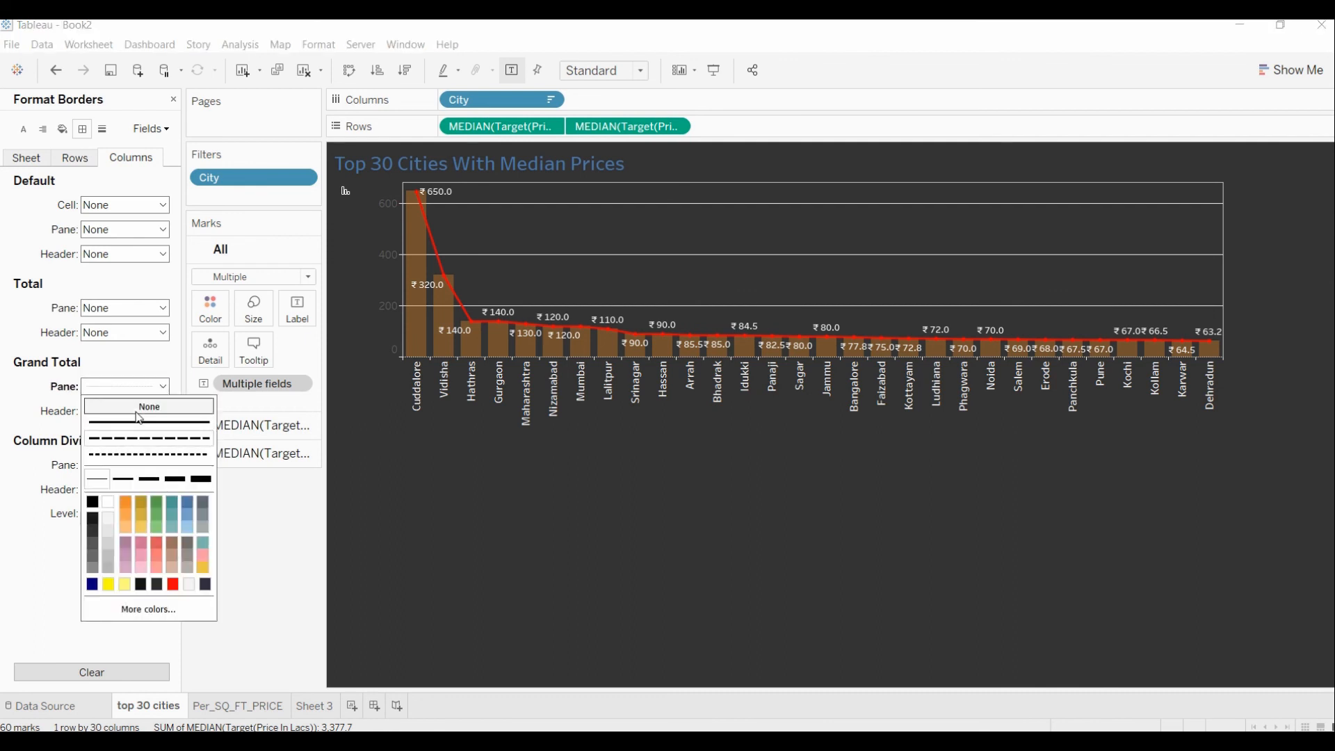
pyautogui.click(53, 410)
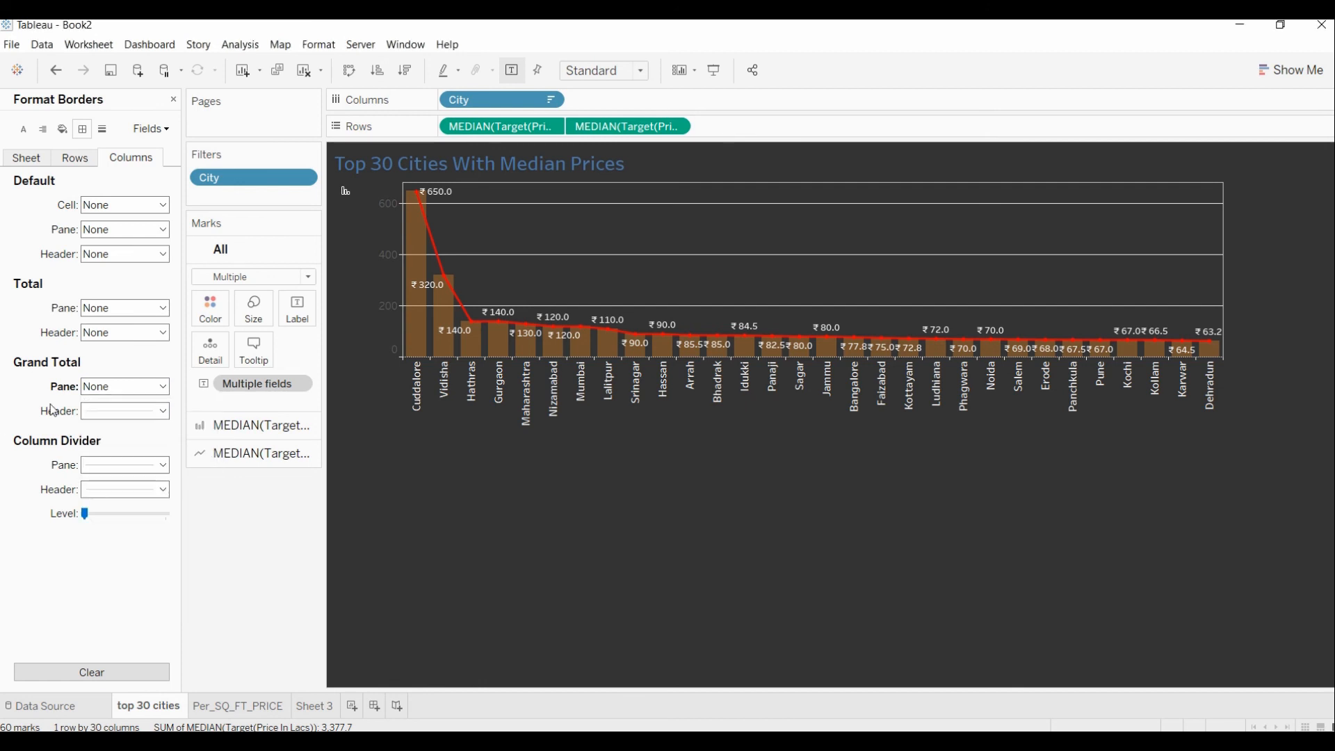
pyautogui.click(162, 411)
pyautogui.click(149, 432)
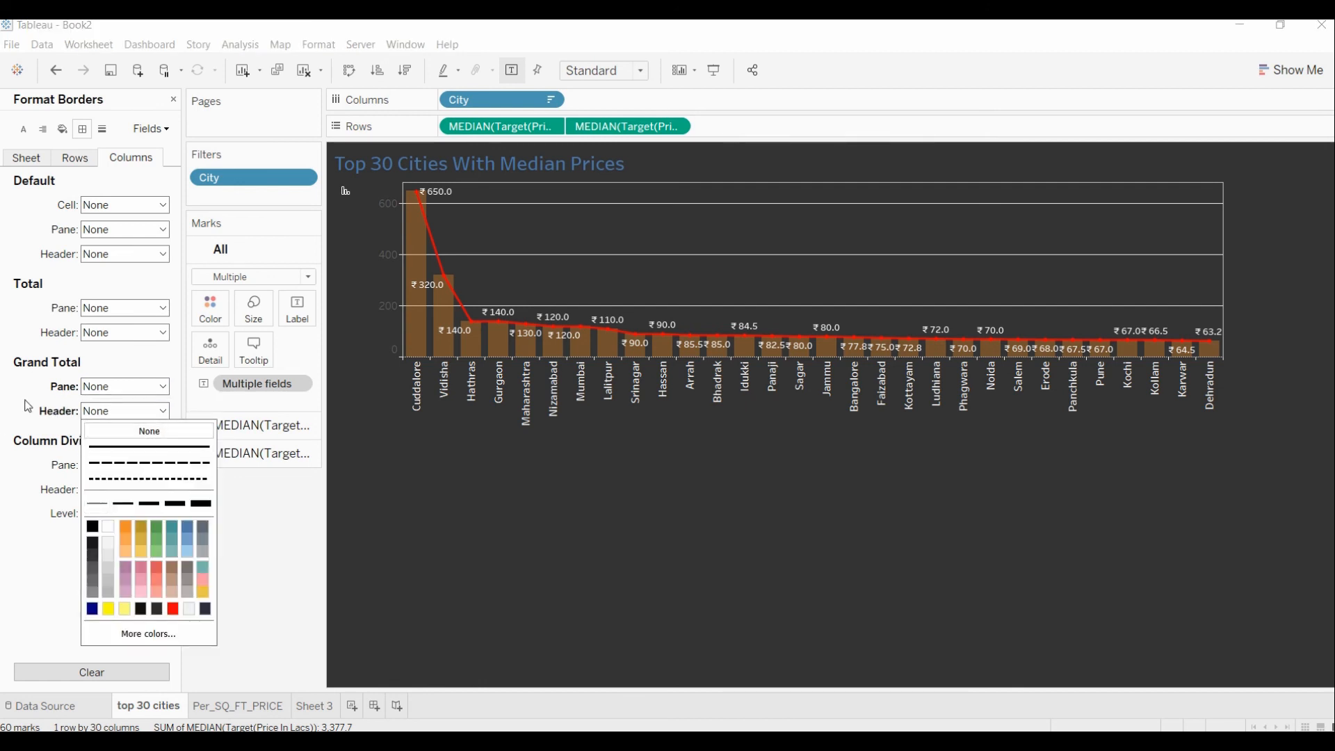
pyautogui.click(56, 410)
# Try None for the column divider's pane border and return it to a solid line
pyautogui.click(163, 464)
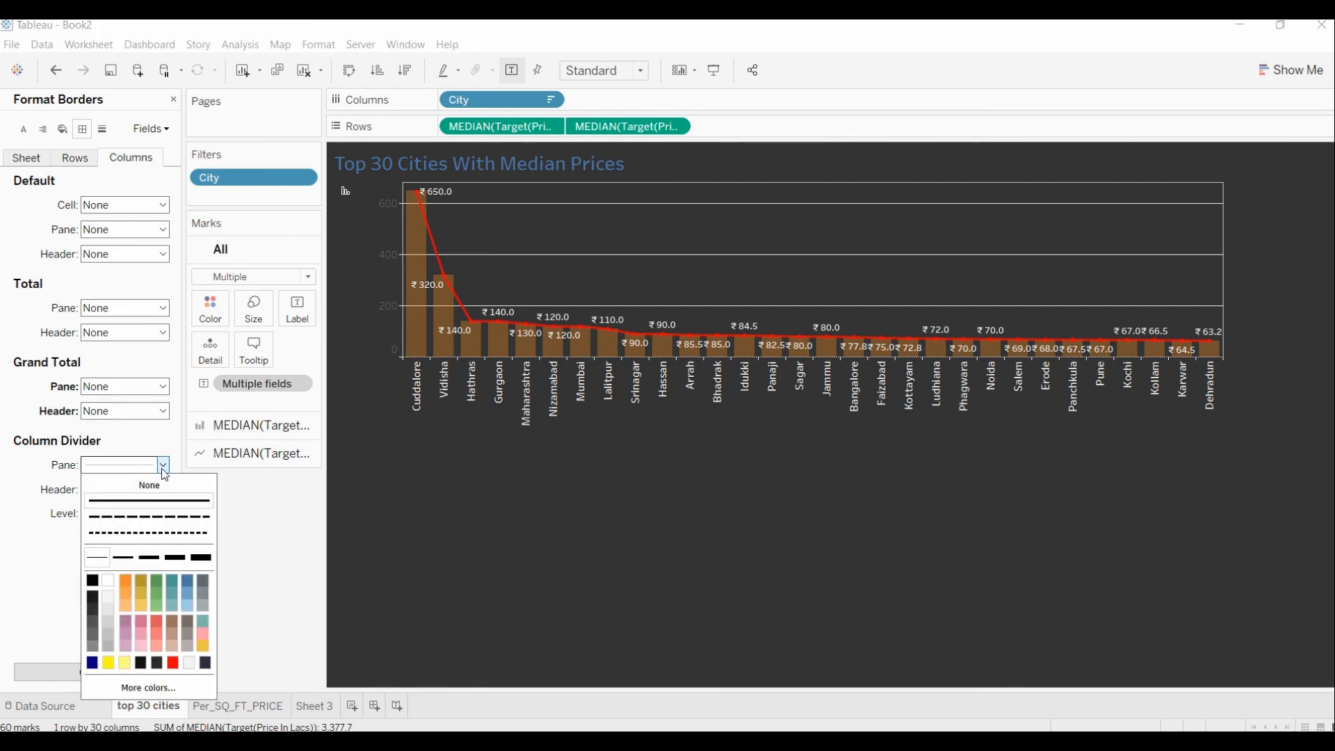
pyautogui.click(139, 486)
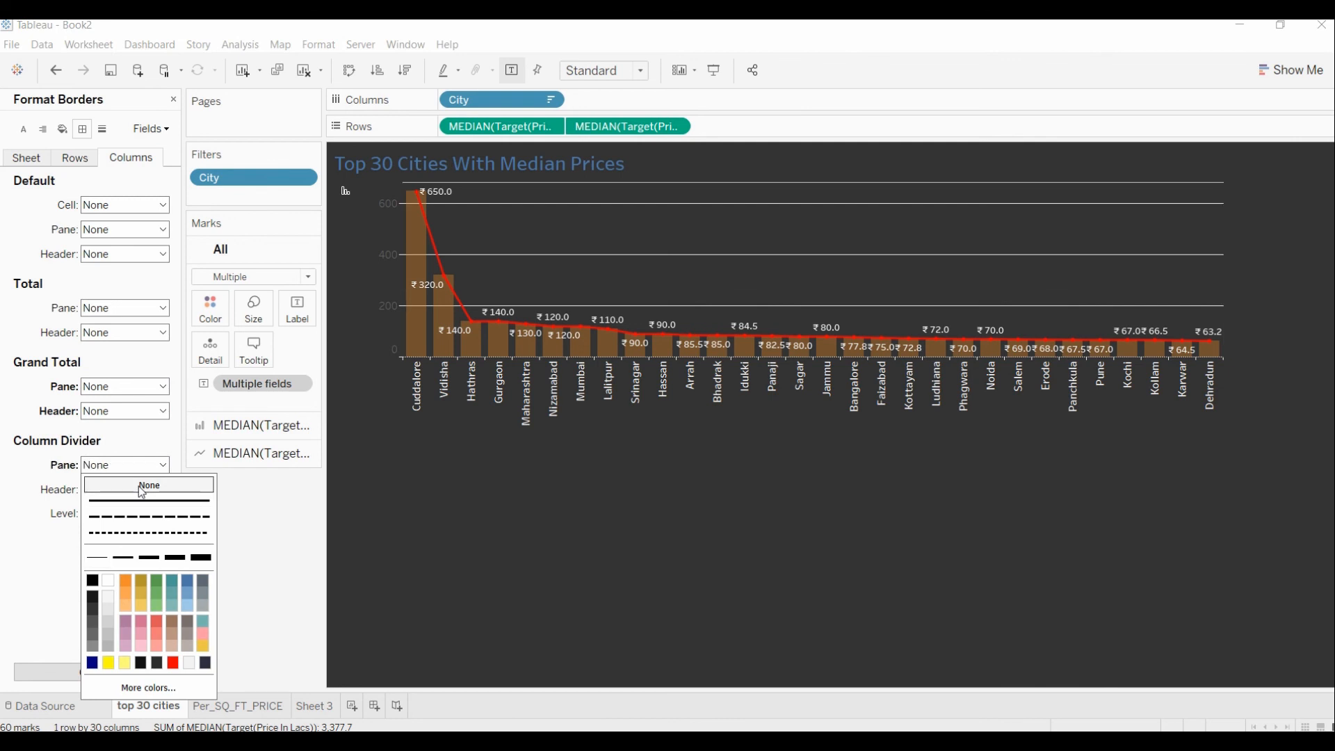
pyautogui.click(142, 501)
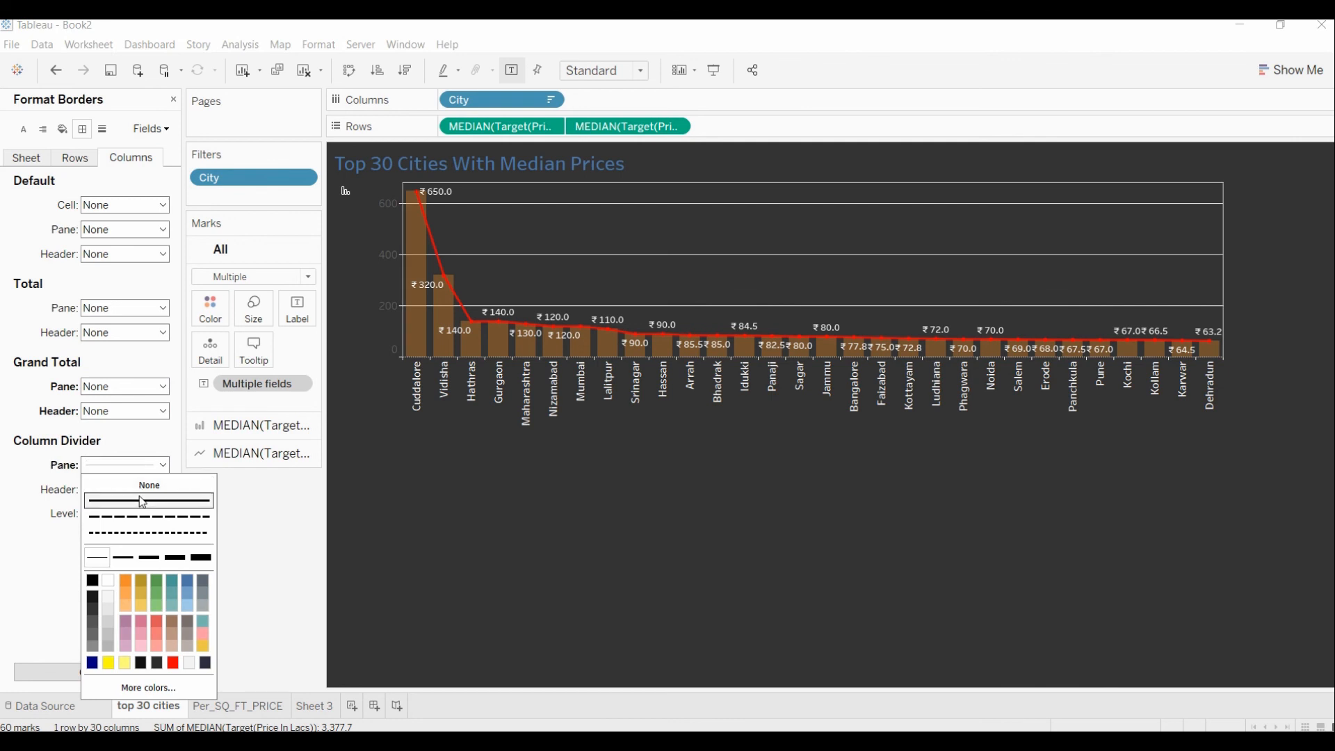
pyautogui.click(44, 430)
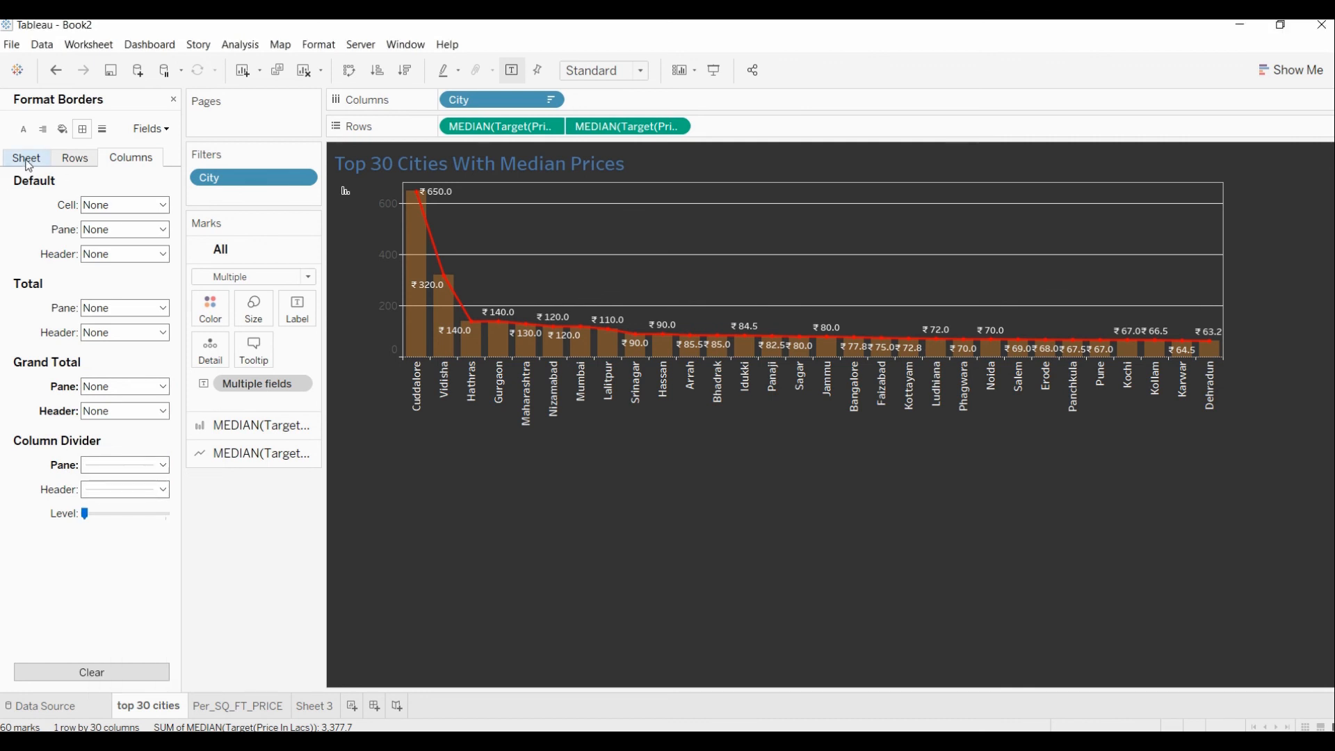
# Set the row drop lines to None in the line formatting of the top 30 cities chart
pyautogui.click(102, 131)
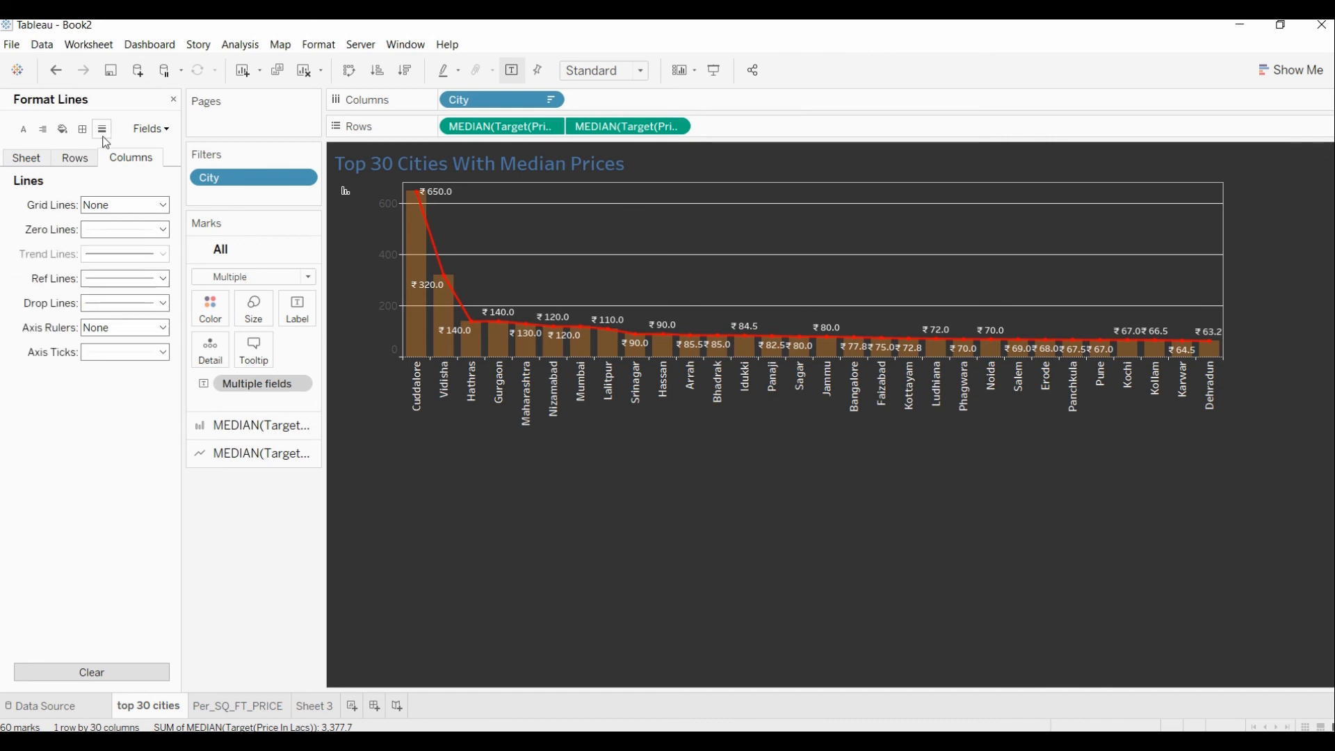
pyautogui.click(83, 162)
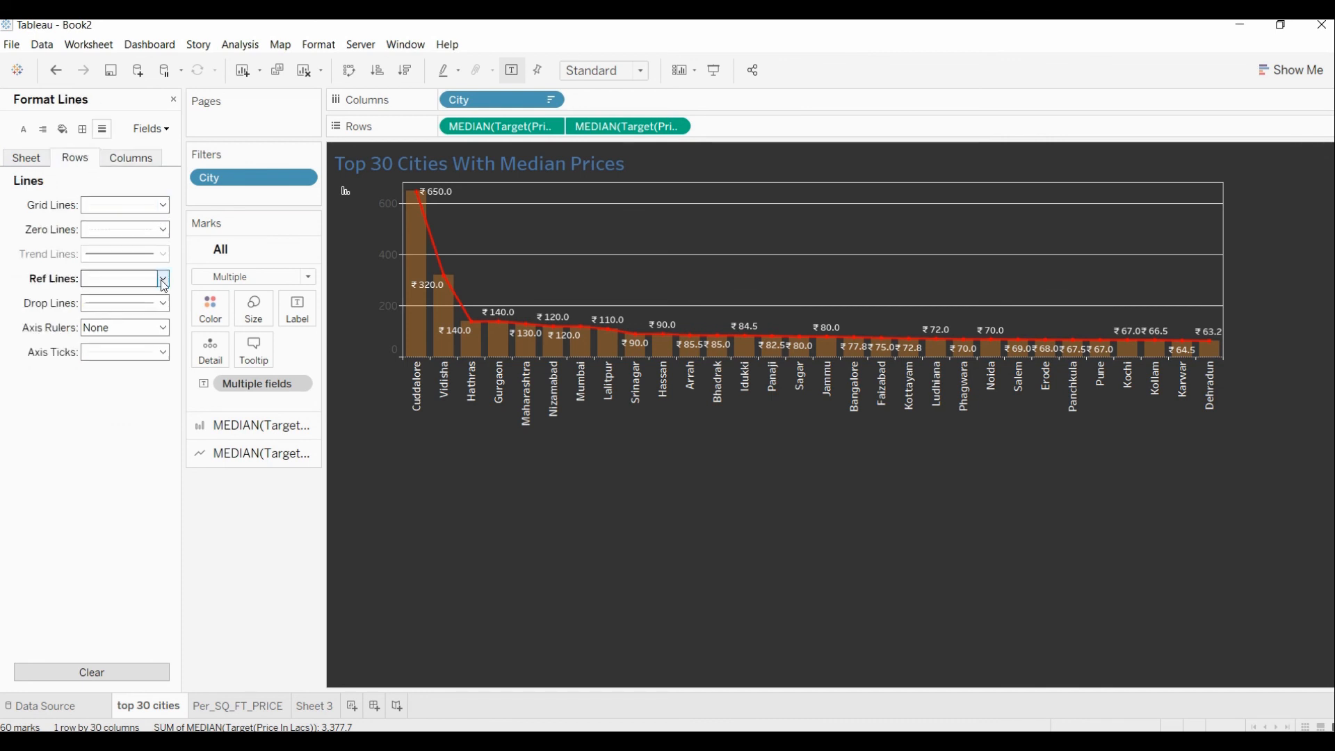
pyautogui.click(163, 303)
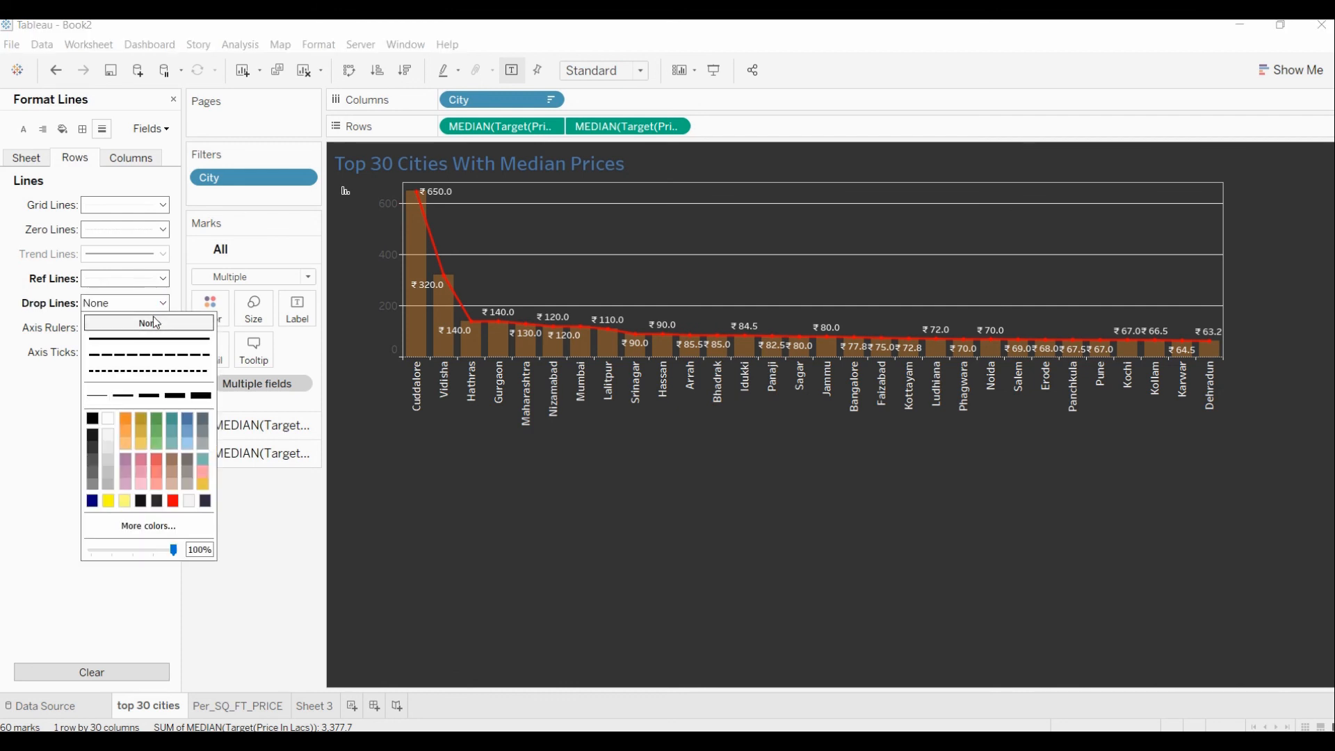
pyautogui.click(33, 422)
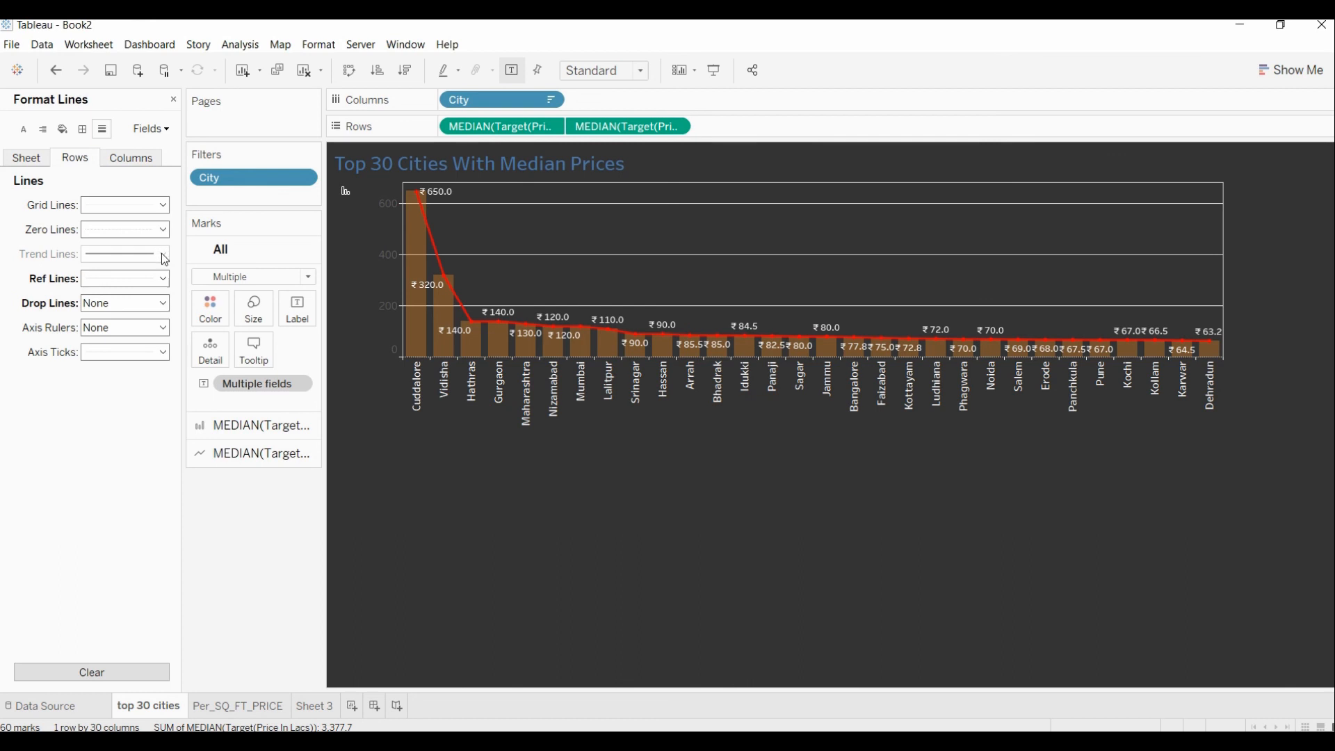
# Set the row grid lines of the top 30 cities chart to solid and reduce their opacity to below 14%
pyautogui.click(164, 206)
pyautogui.click(164, 205)
pyautogui.click(164, 206)
pyautogui.click(157, 233)
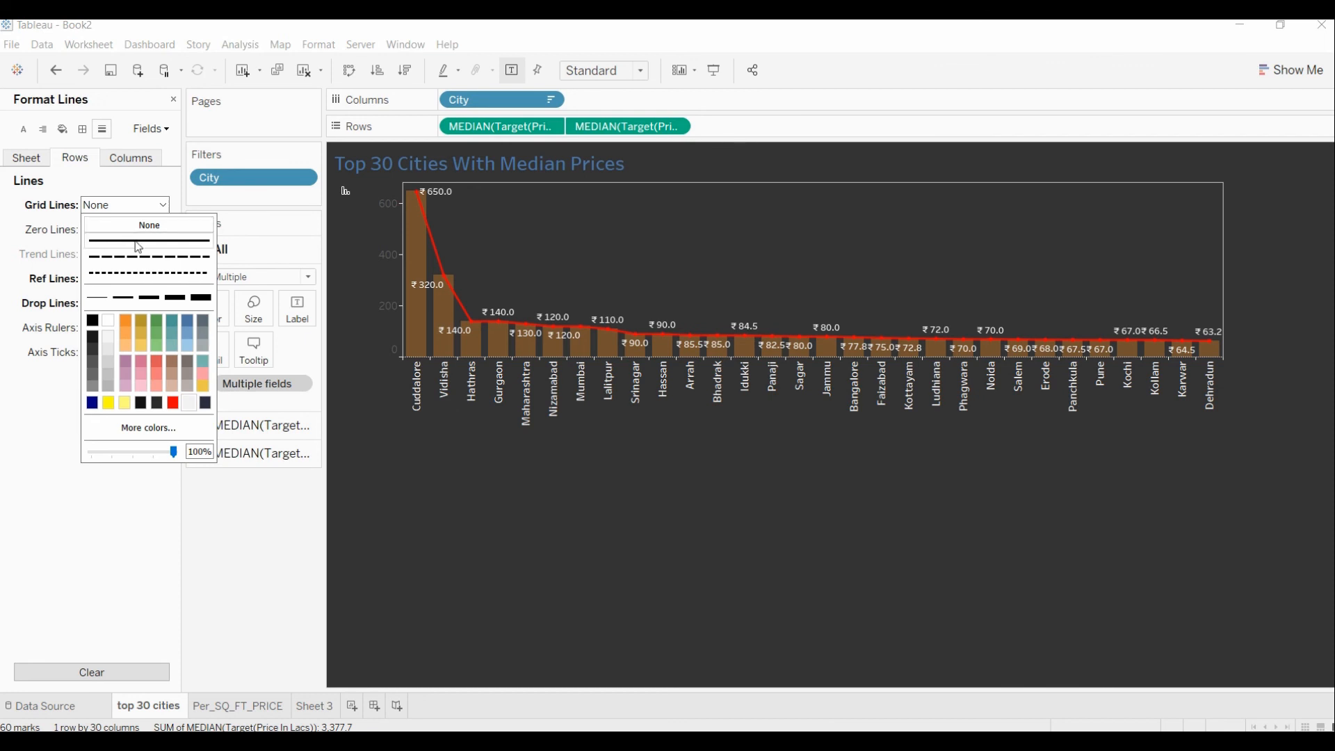
pyautogui.click(143, 243)
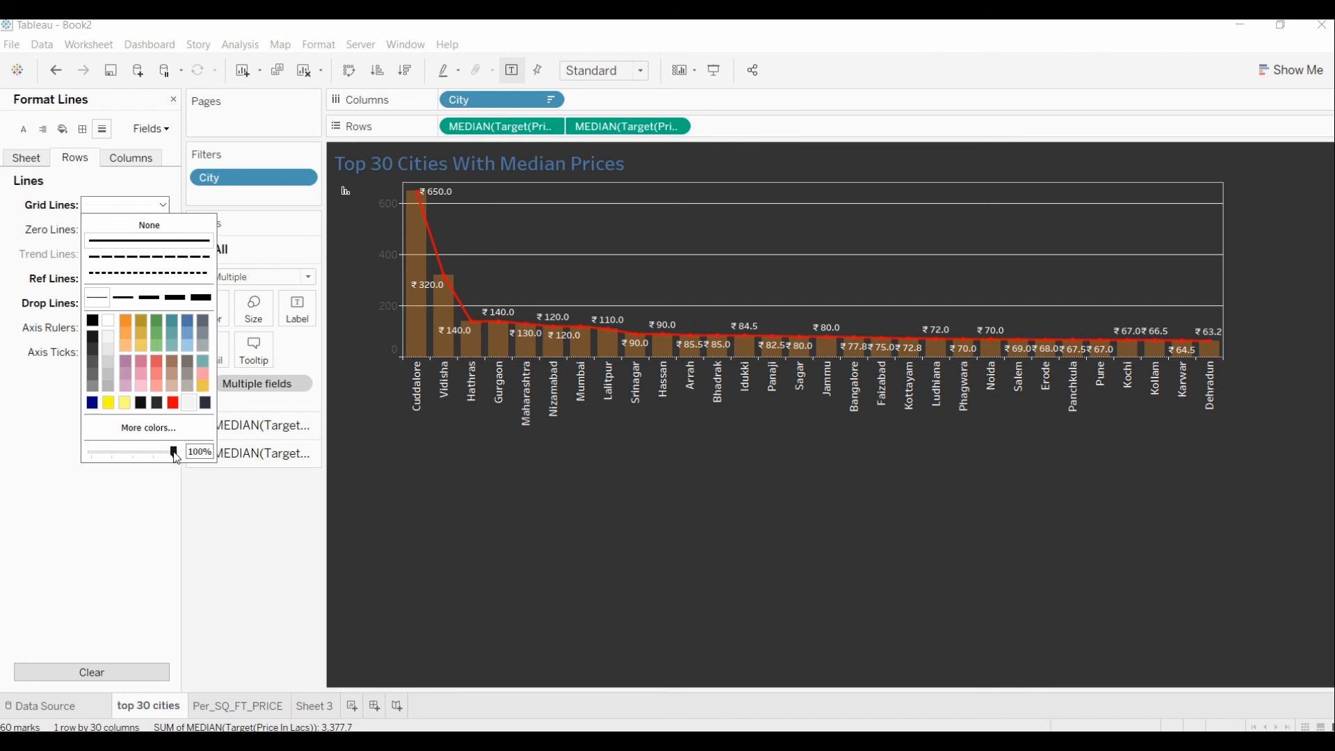
pyautogui.moveTo(173, 453); pyautogui.dragTo(106, 456)
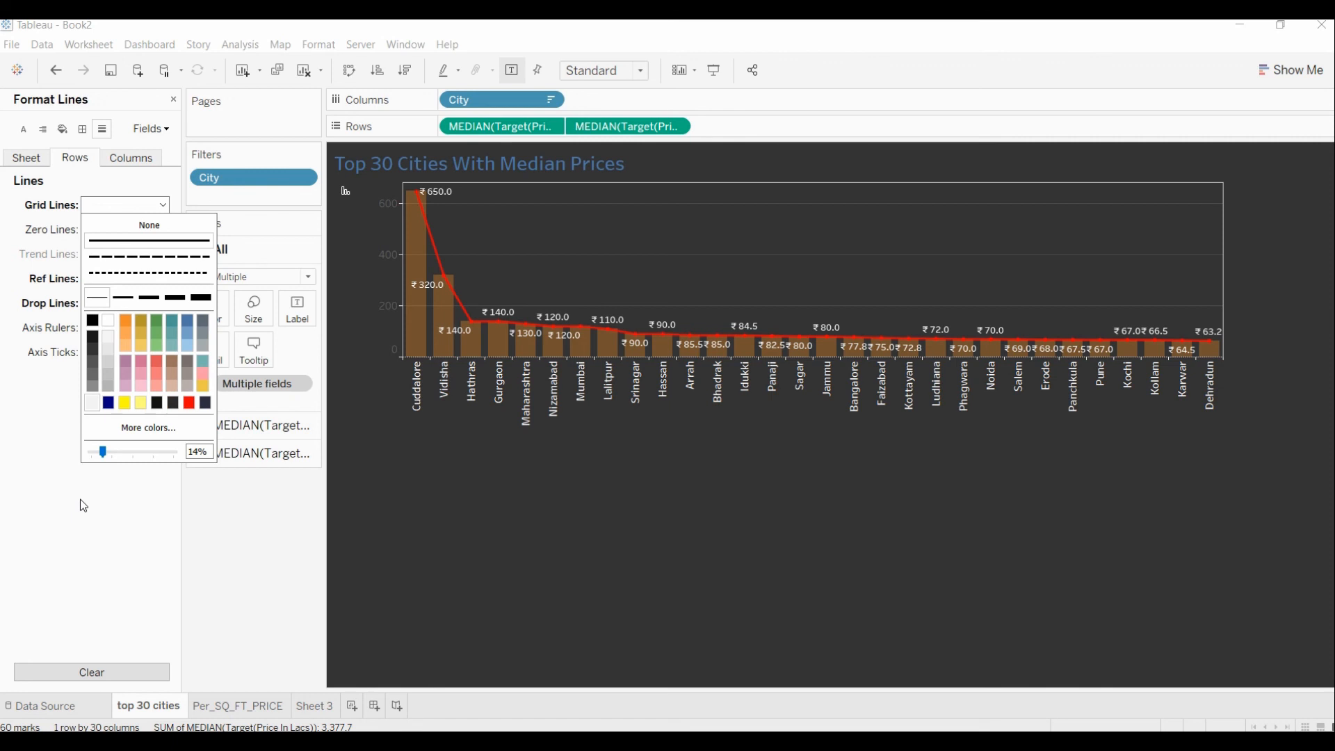
pyautogui.moveTo(103, 452); pyautogui.dragTo(97, 457)
pyautogui.click(101, 541)
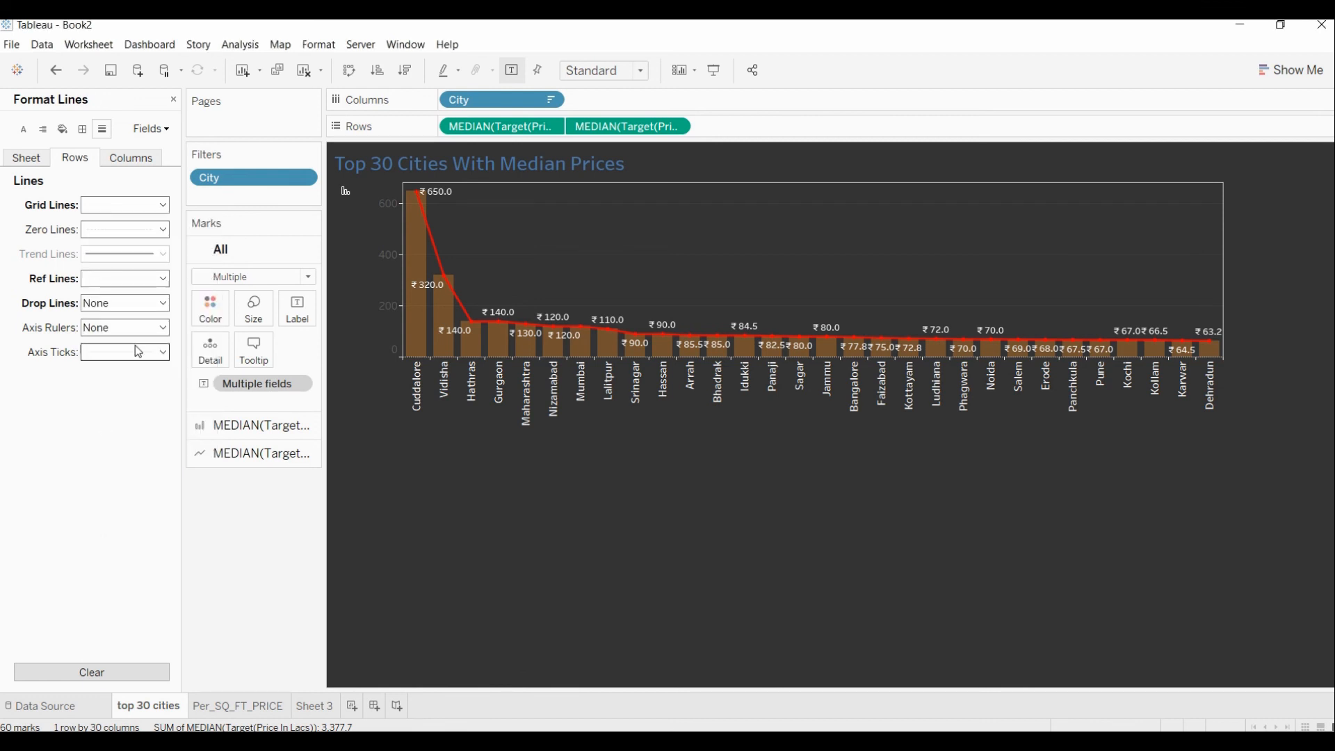
# Open the border formatting and narrow the price axis area to widen the chart's plot
pyautogui.click(83, 128)
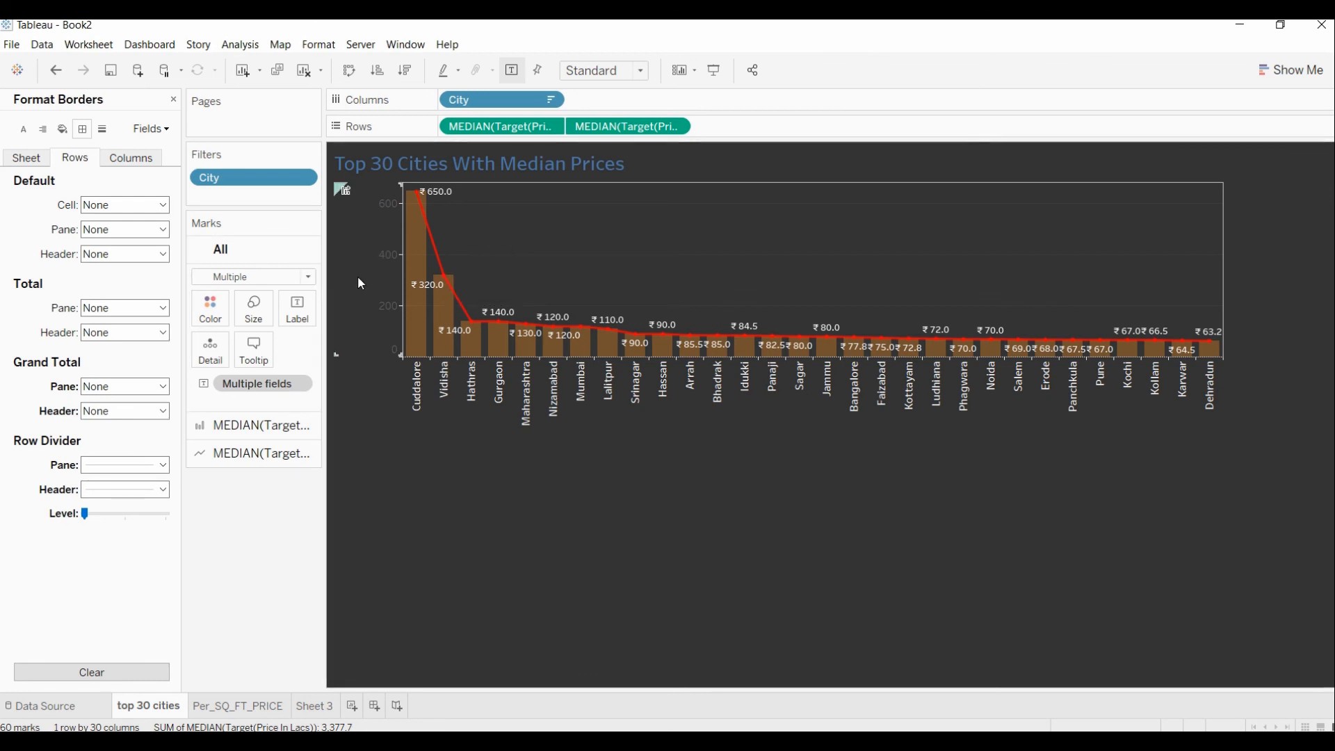
pyautogui.moveTo(401, 245); pyautogui.dragTo(368, 235)
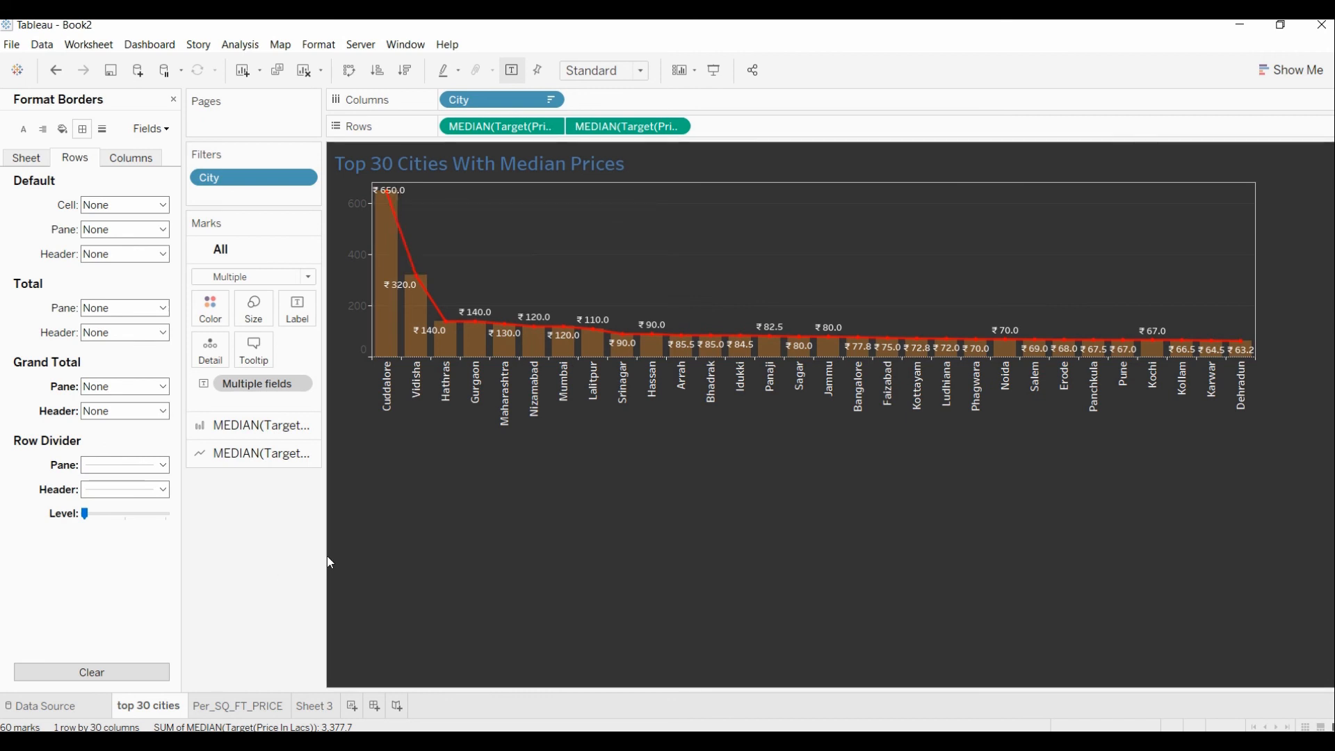
# Set the City field's default pane font colour to white, trying yellow first, and clear the Hathras selection
pyautogui.rightClick(450, 388)
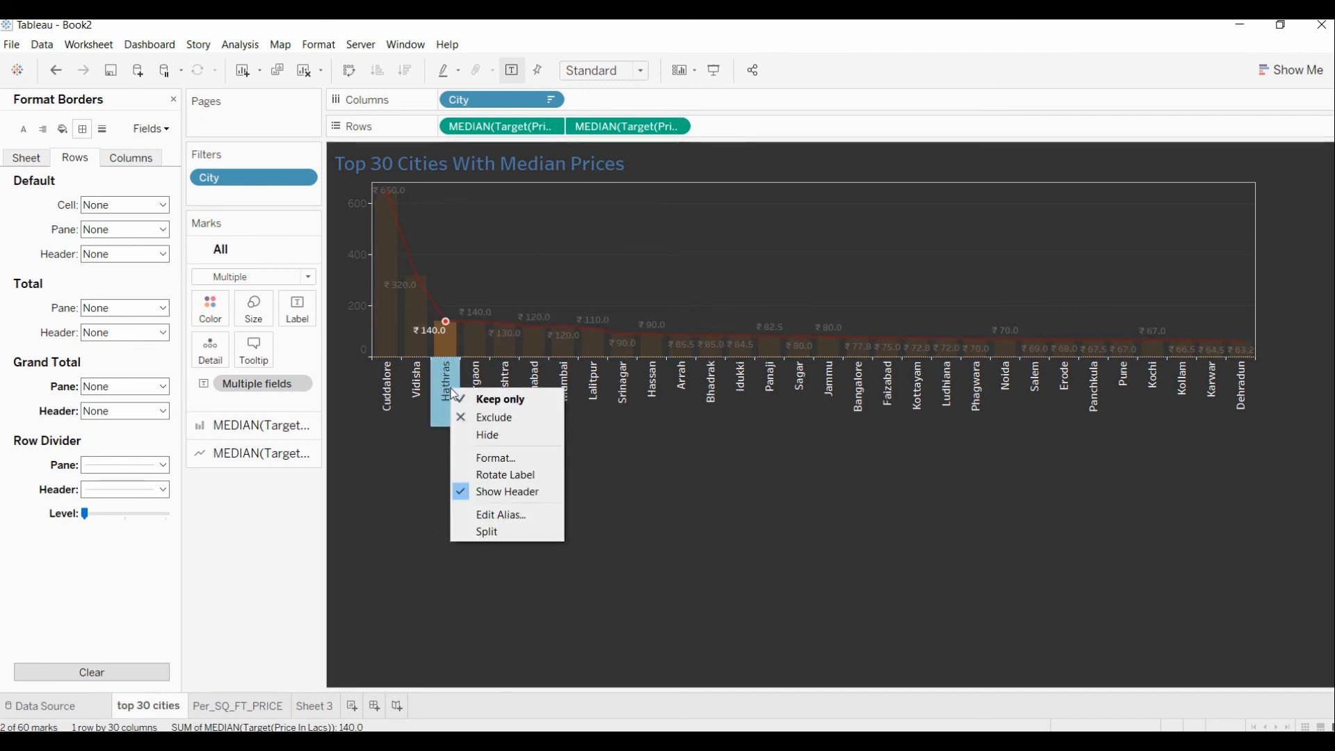
pyautogui.click(495, 459)
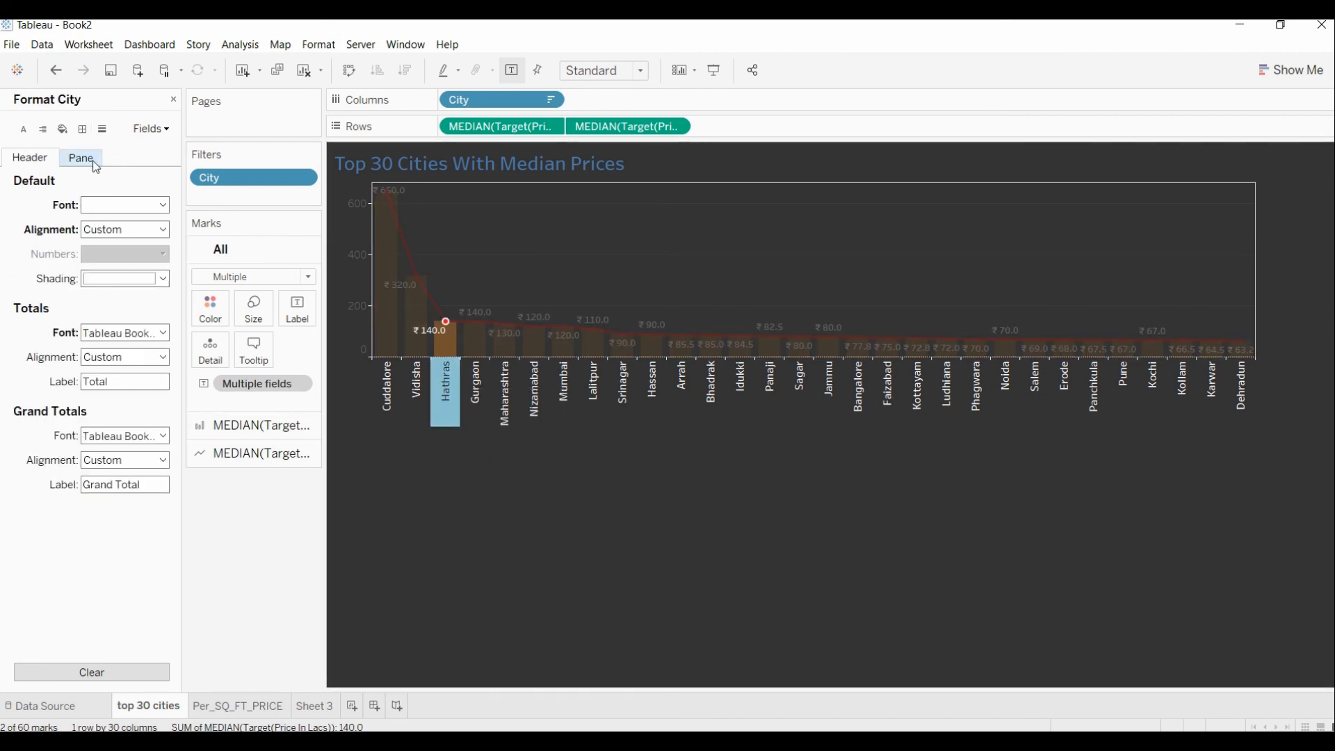
pyautogui.click(96, 160)
pyautogui.click(148, 206)
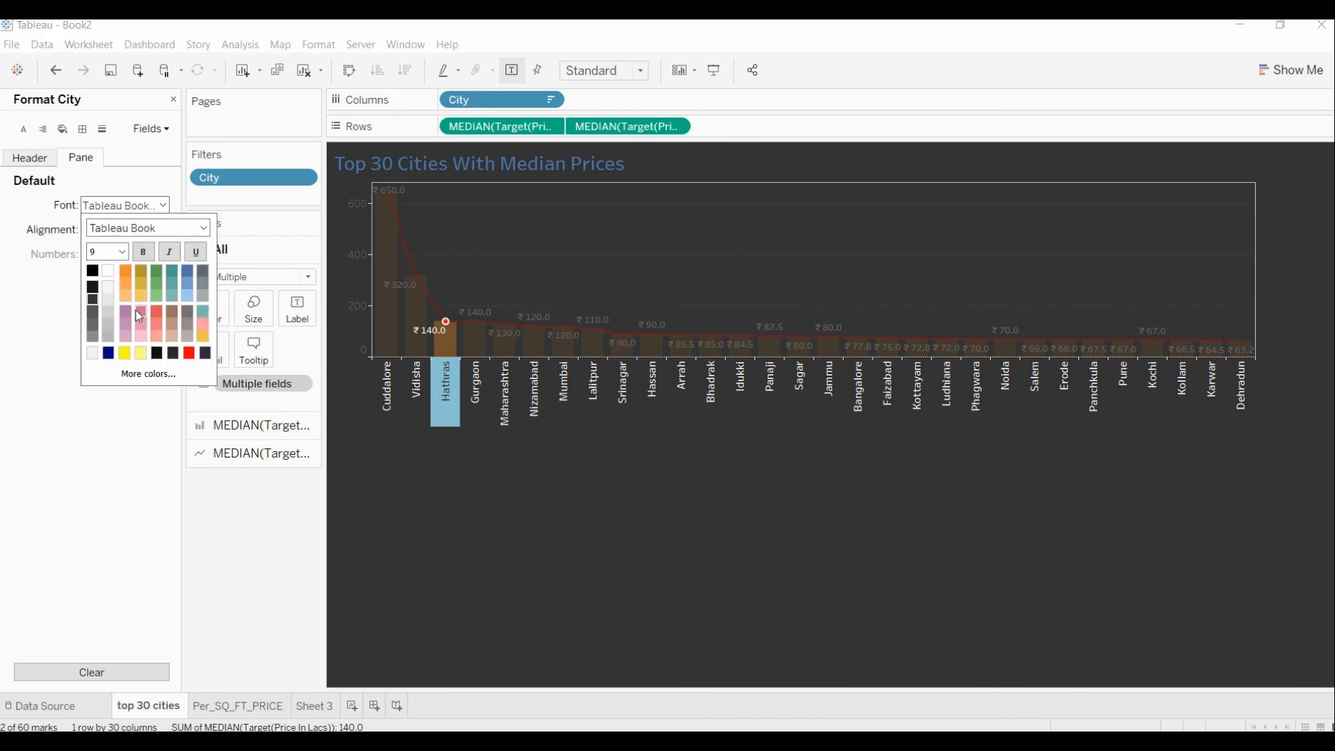
pyautogui.click(124, 354)
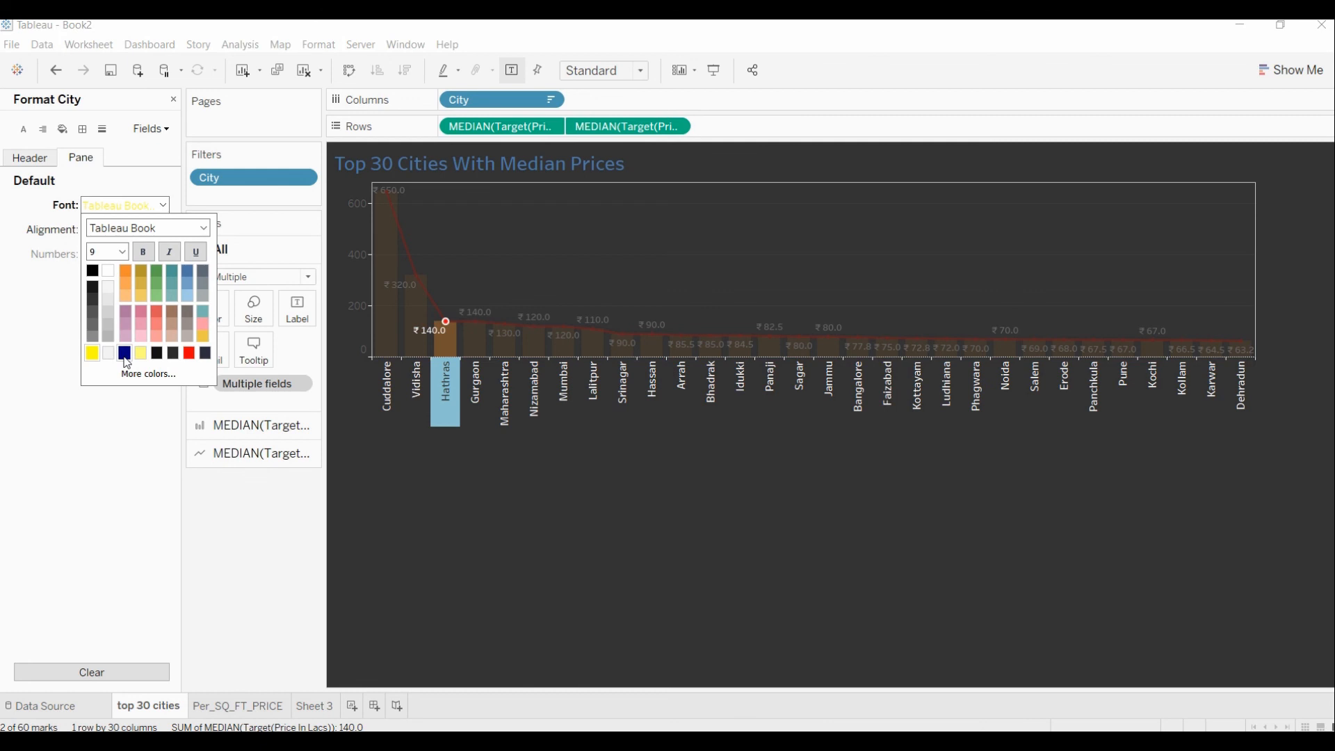
pyautogui.click(109, 271)
pyautogui.click(76, 423)
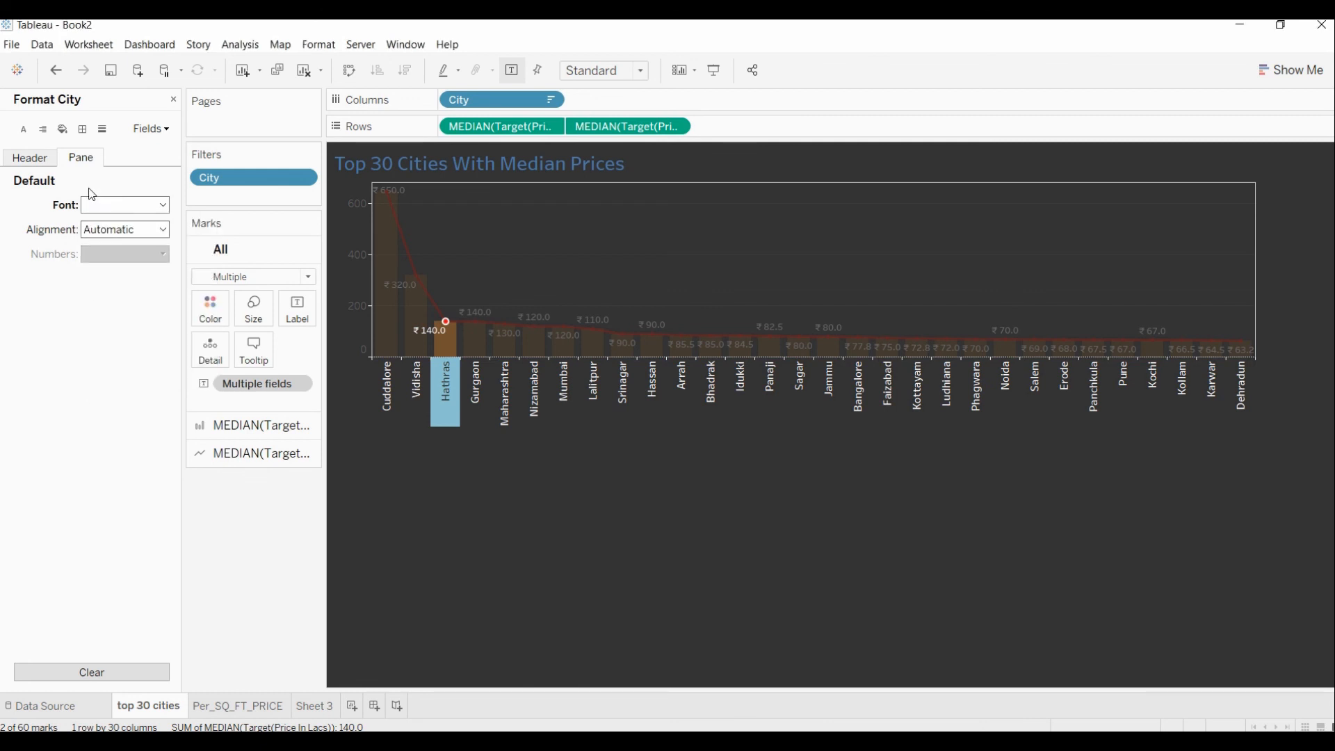
pyautogui.click(28, 159)
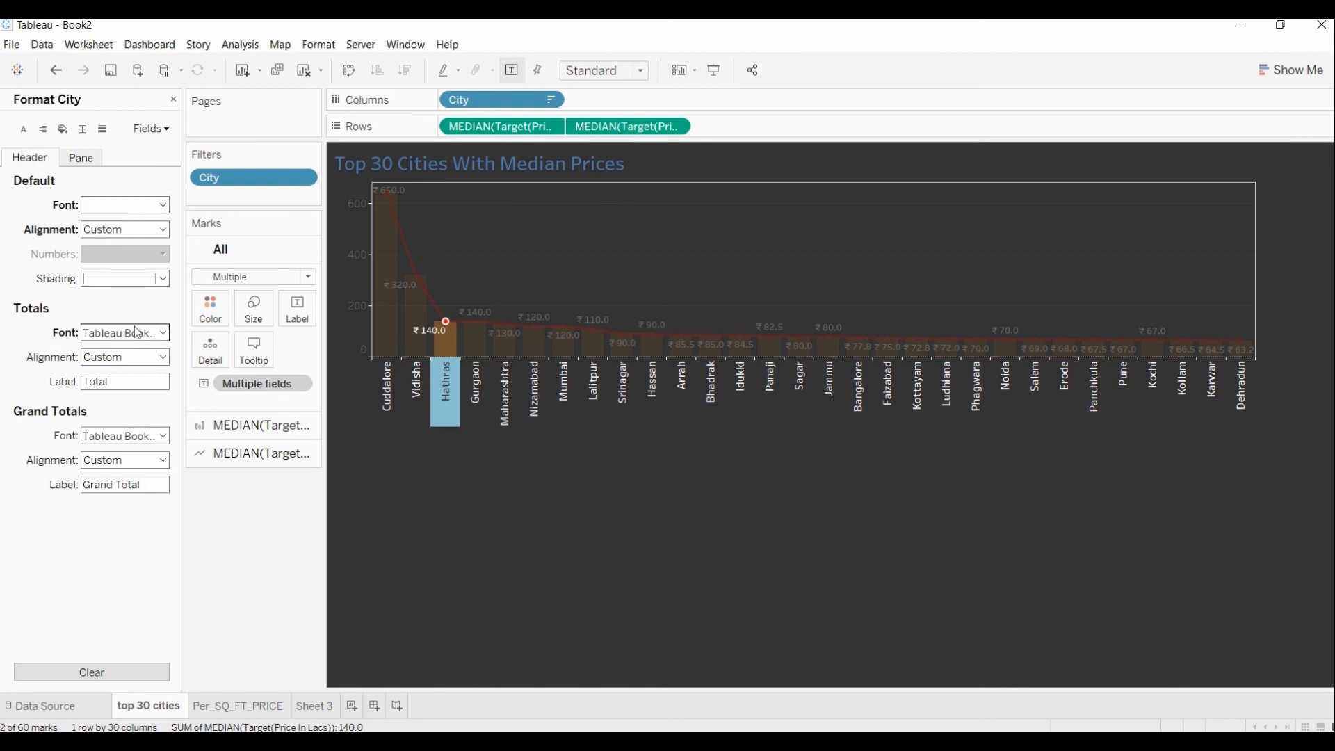
pyautogui.click(715, 490)
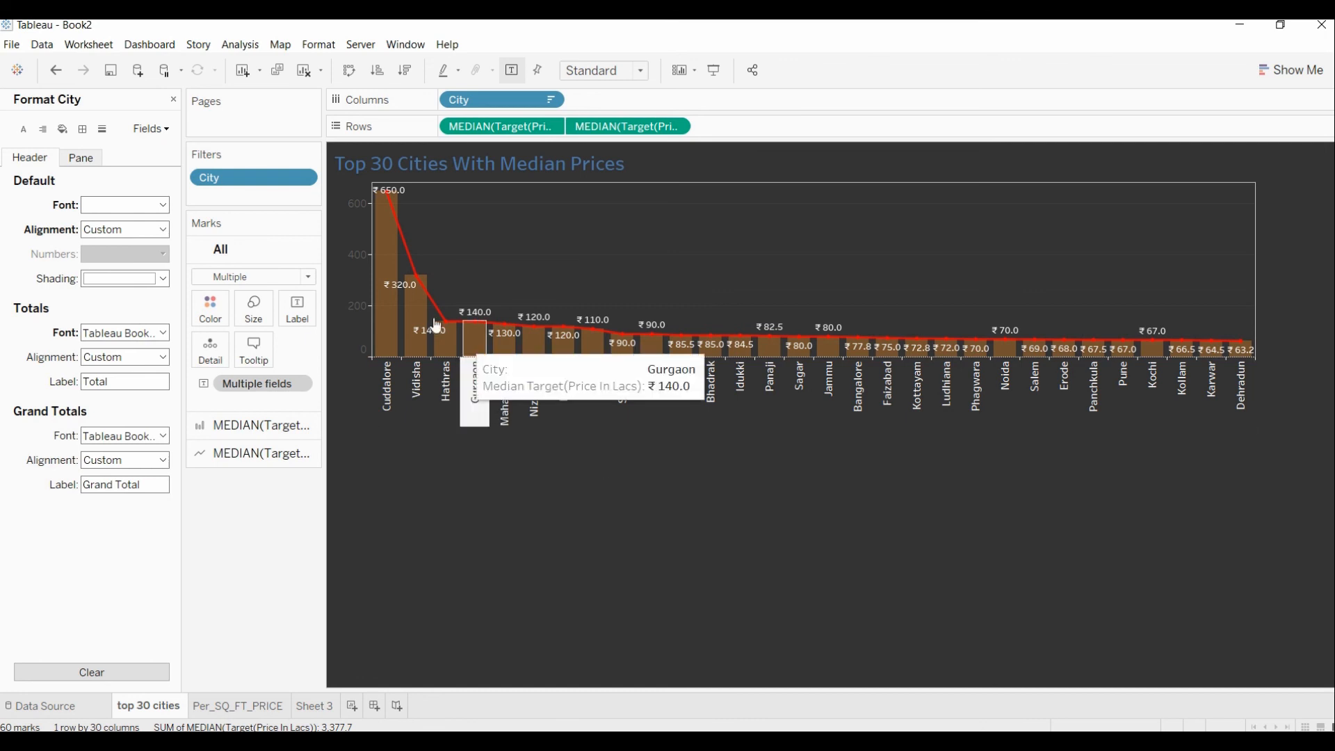
# Review the Per_SQ_FT_PRICE sheet and return to the top 30 cities sheet
pyautogui.click(213, 707)
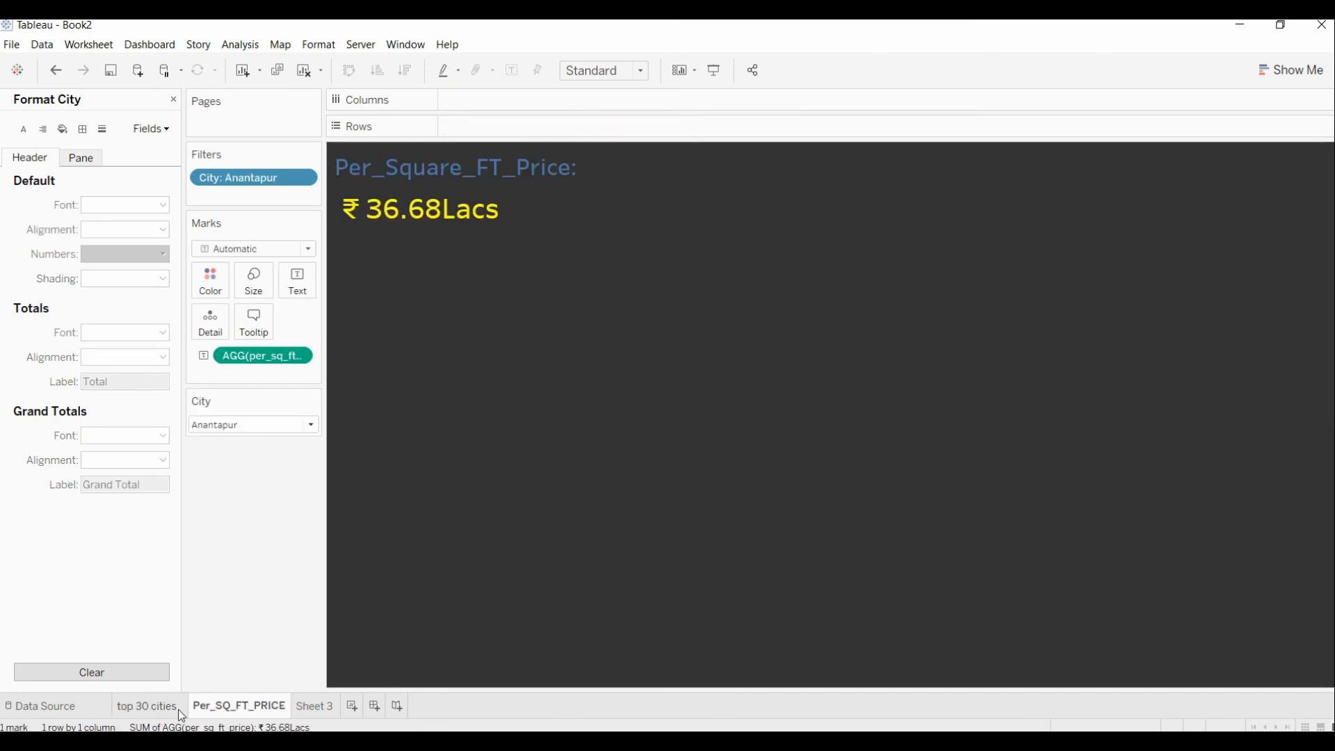
pyautogui.click(160, 706)
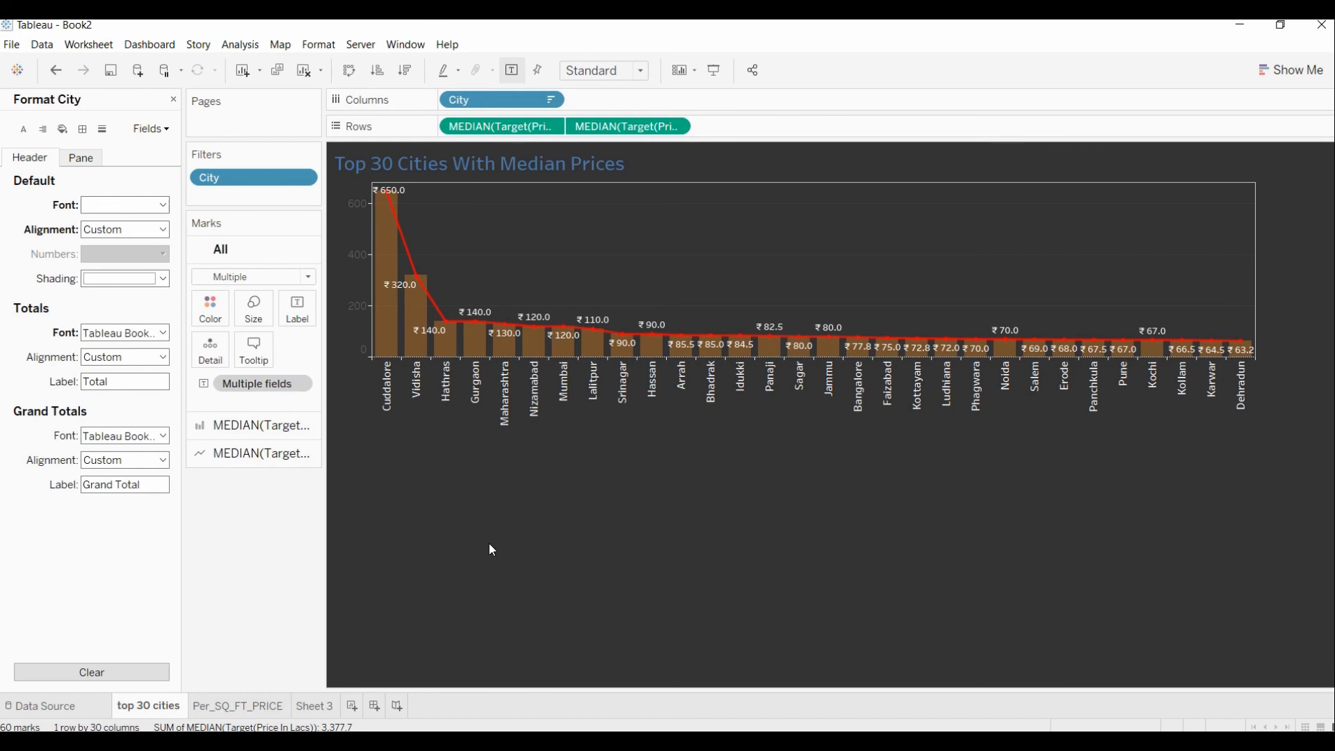